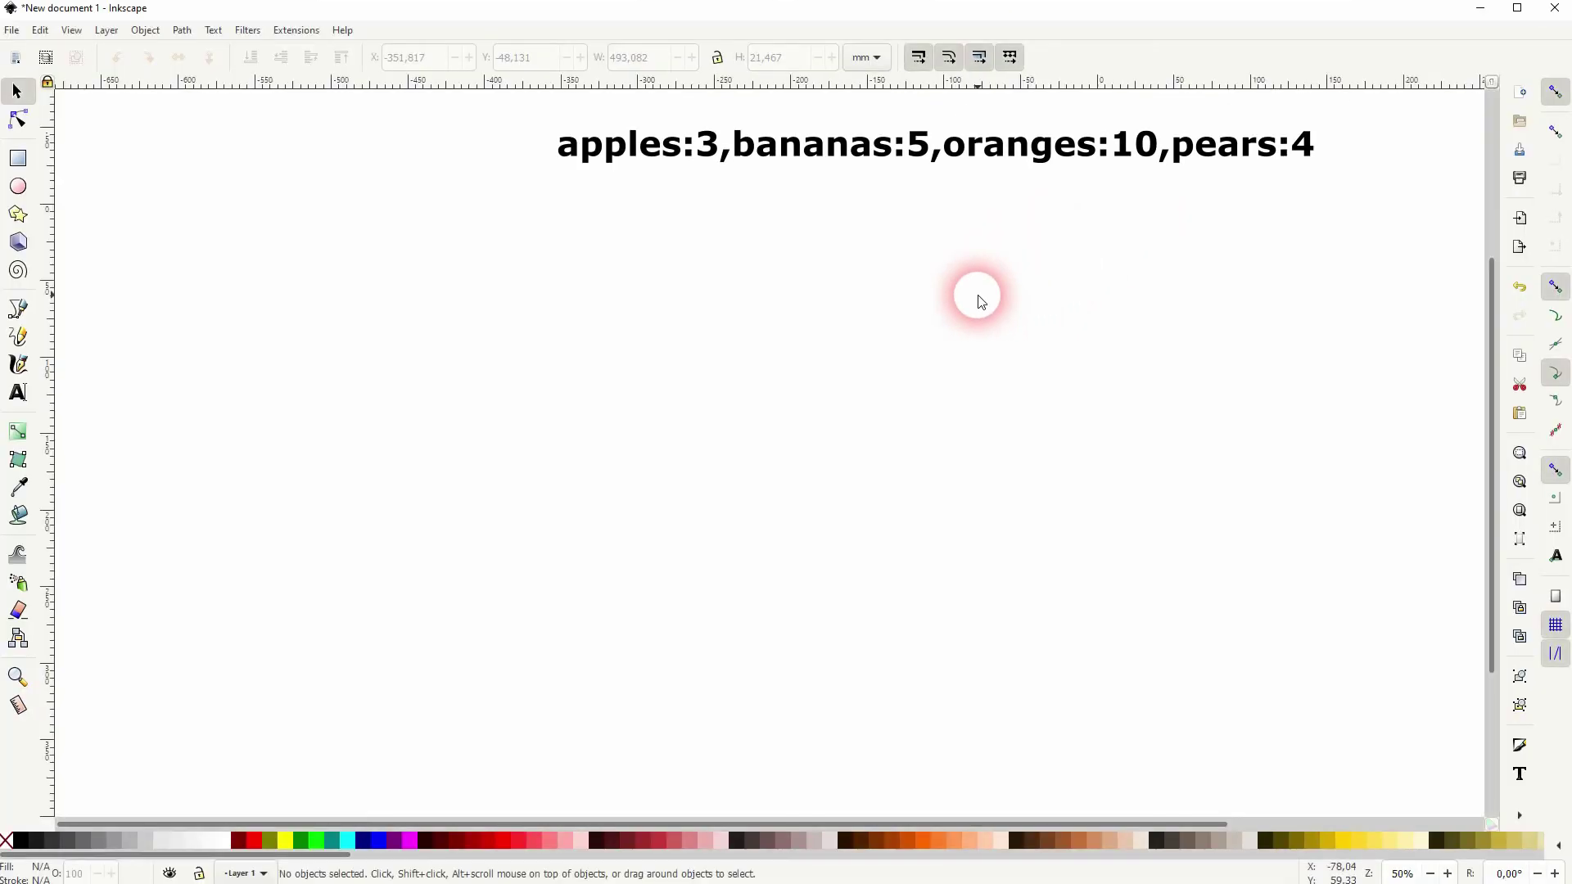
- Remove the stray spaces around the comma after apples:3 in the data text
click(723, 150)
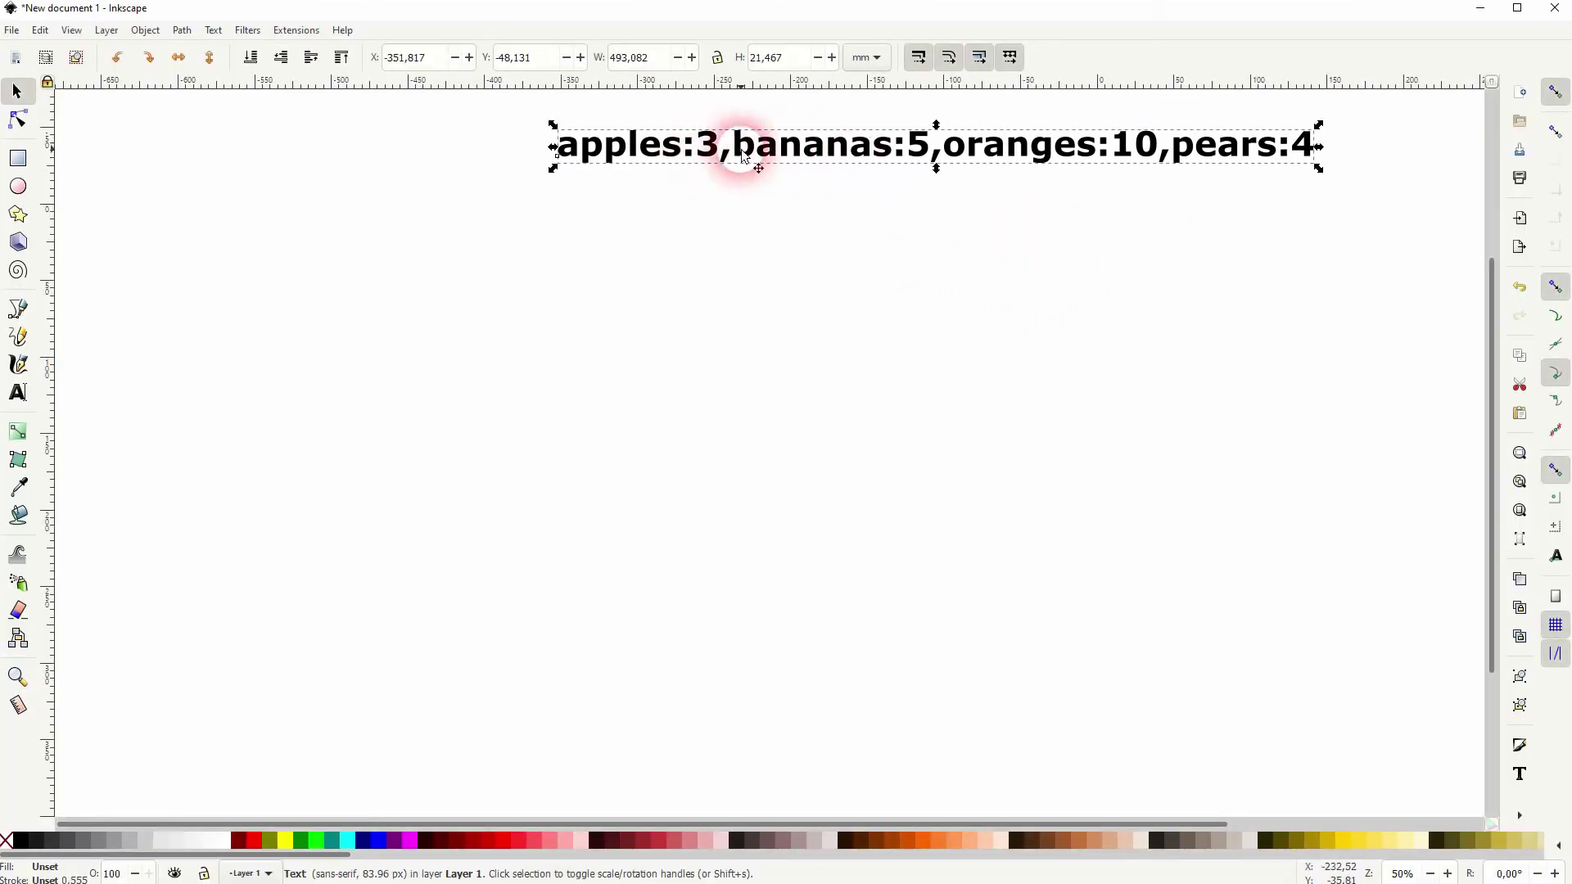
click(965, 228)
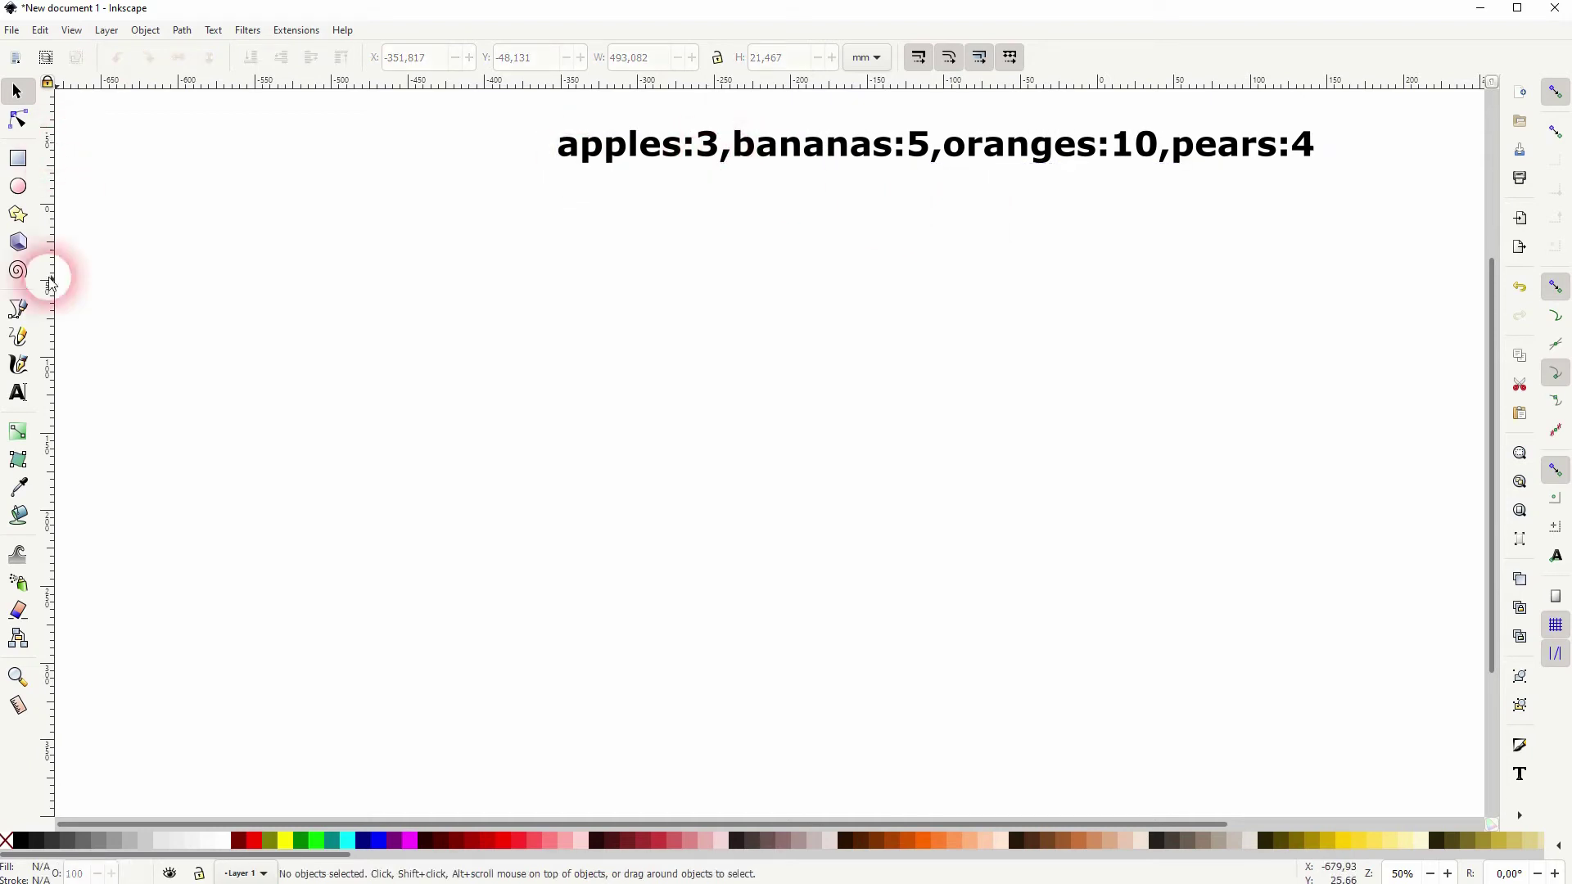
click(17, 392)
click(726, 153)
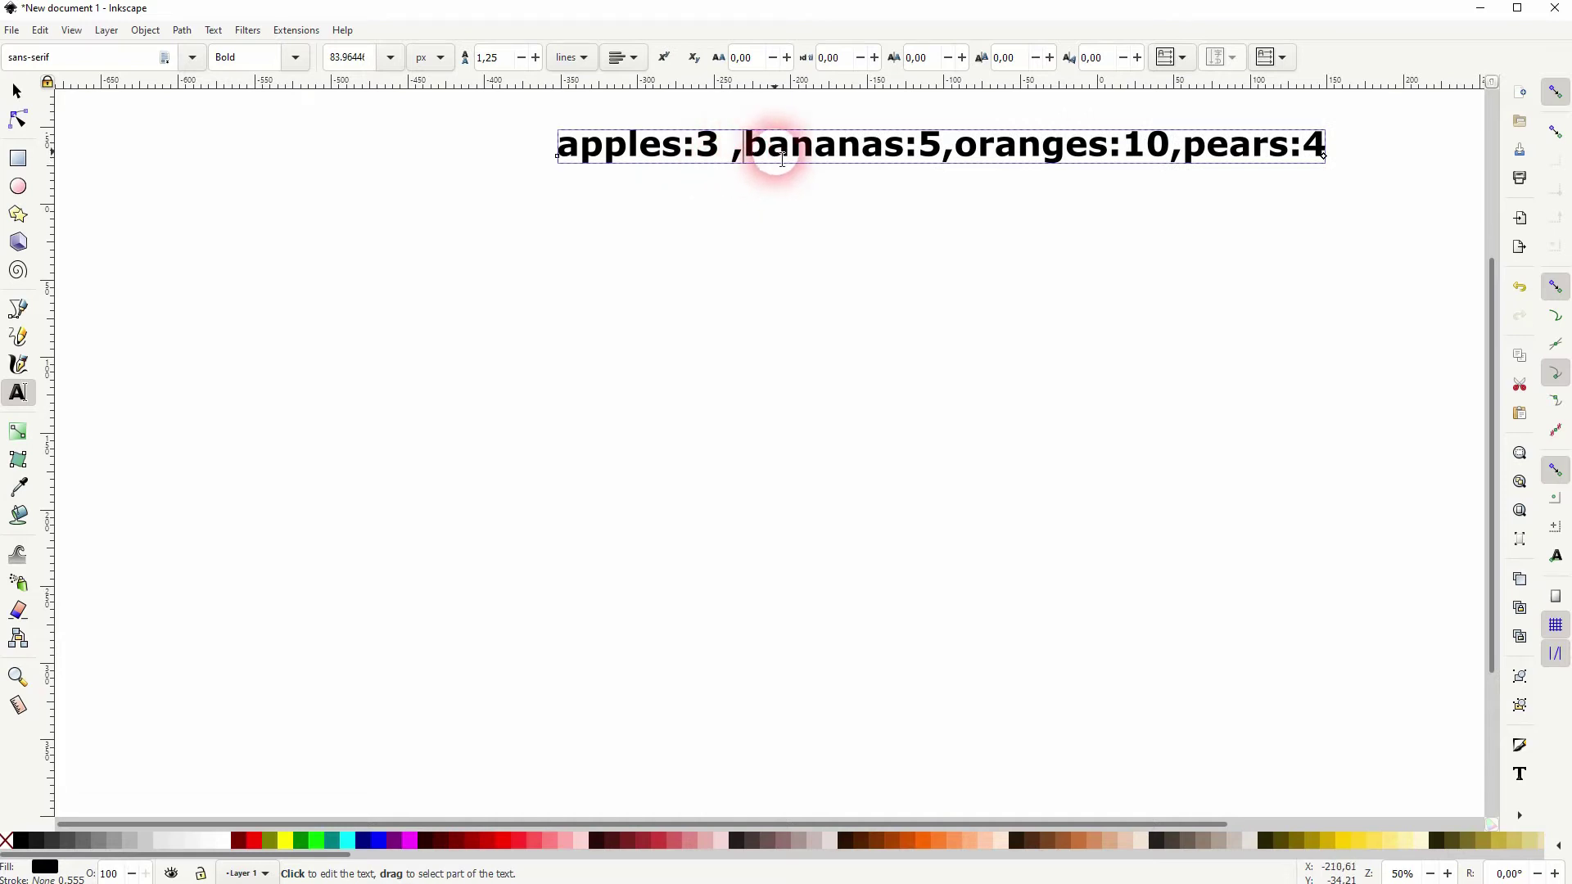
key(BackSpace)
key(Left)
key(BackSpace)
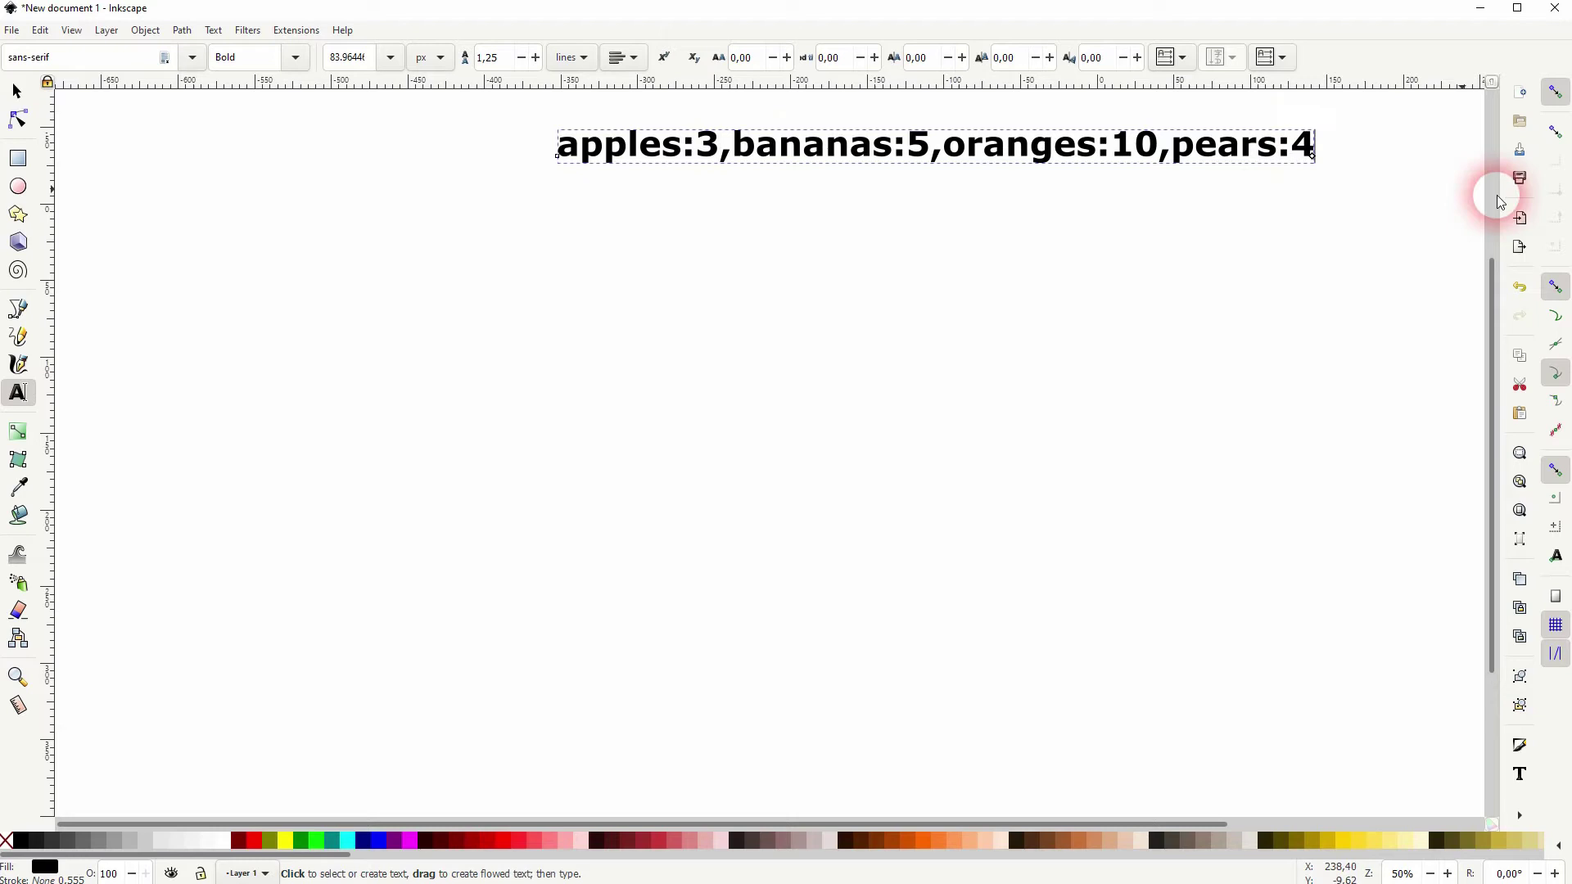
- Complete the strawberries:50 entry, delete the space before it, and reselect the text object
text(erries: 50)
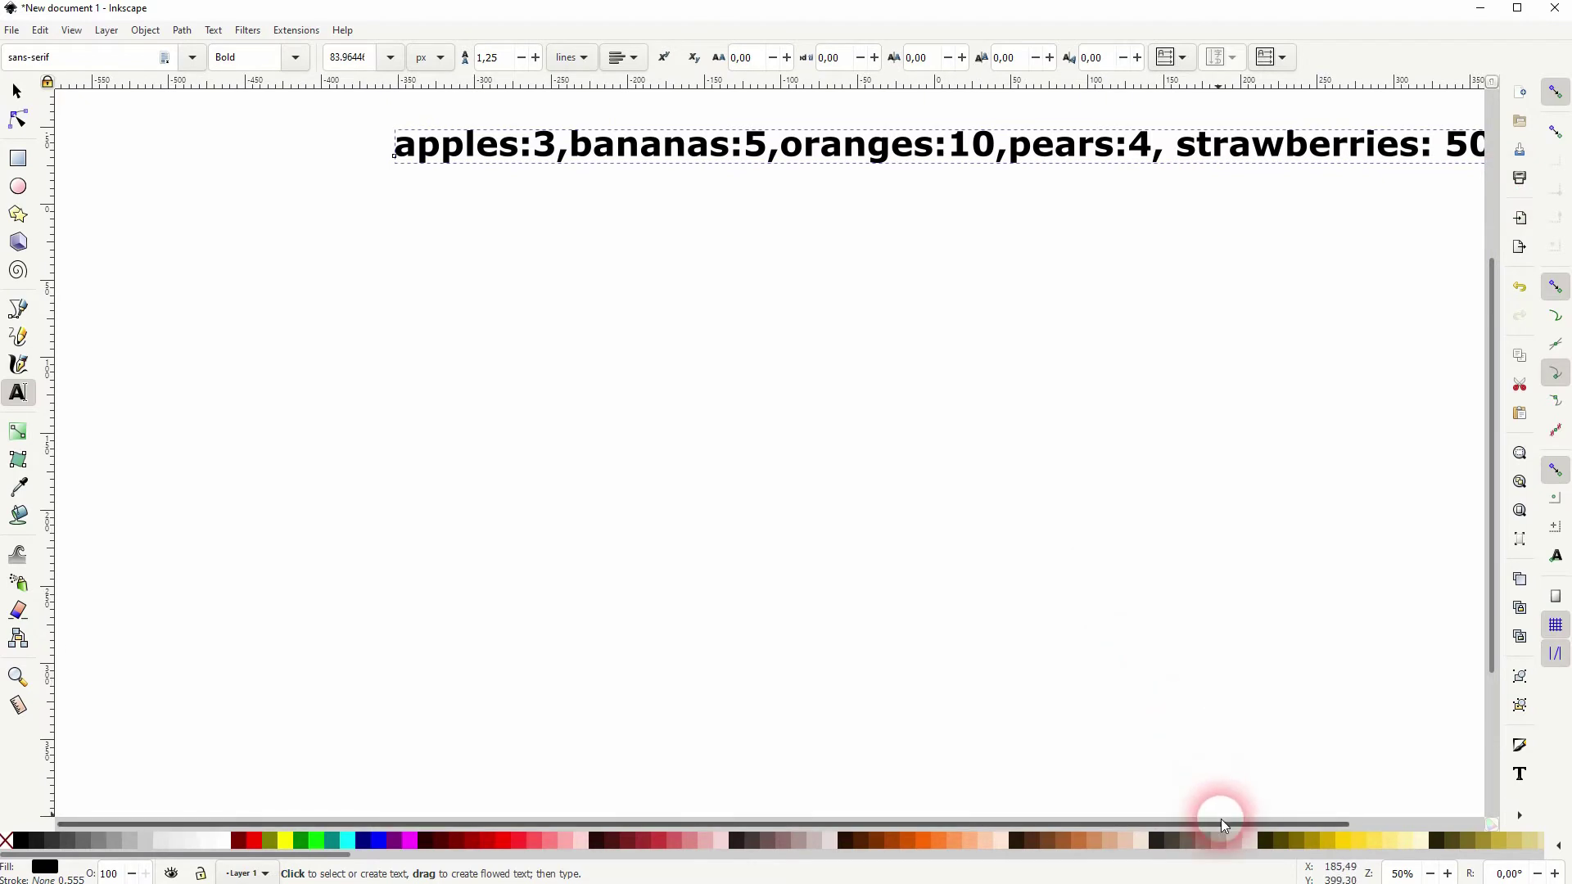
drag(1223, 823, 1326, 815)
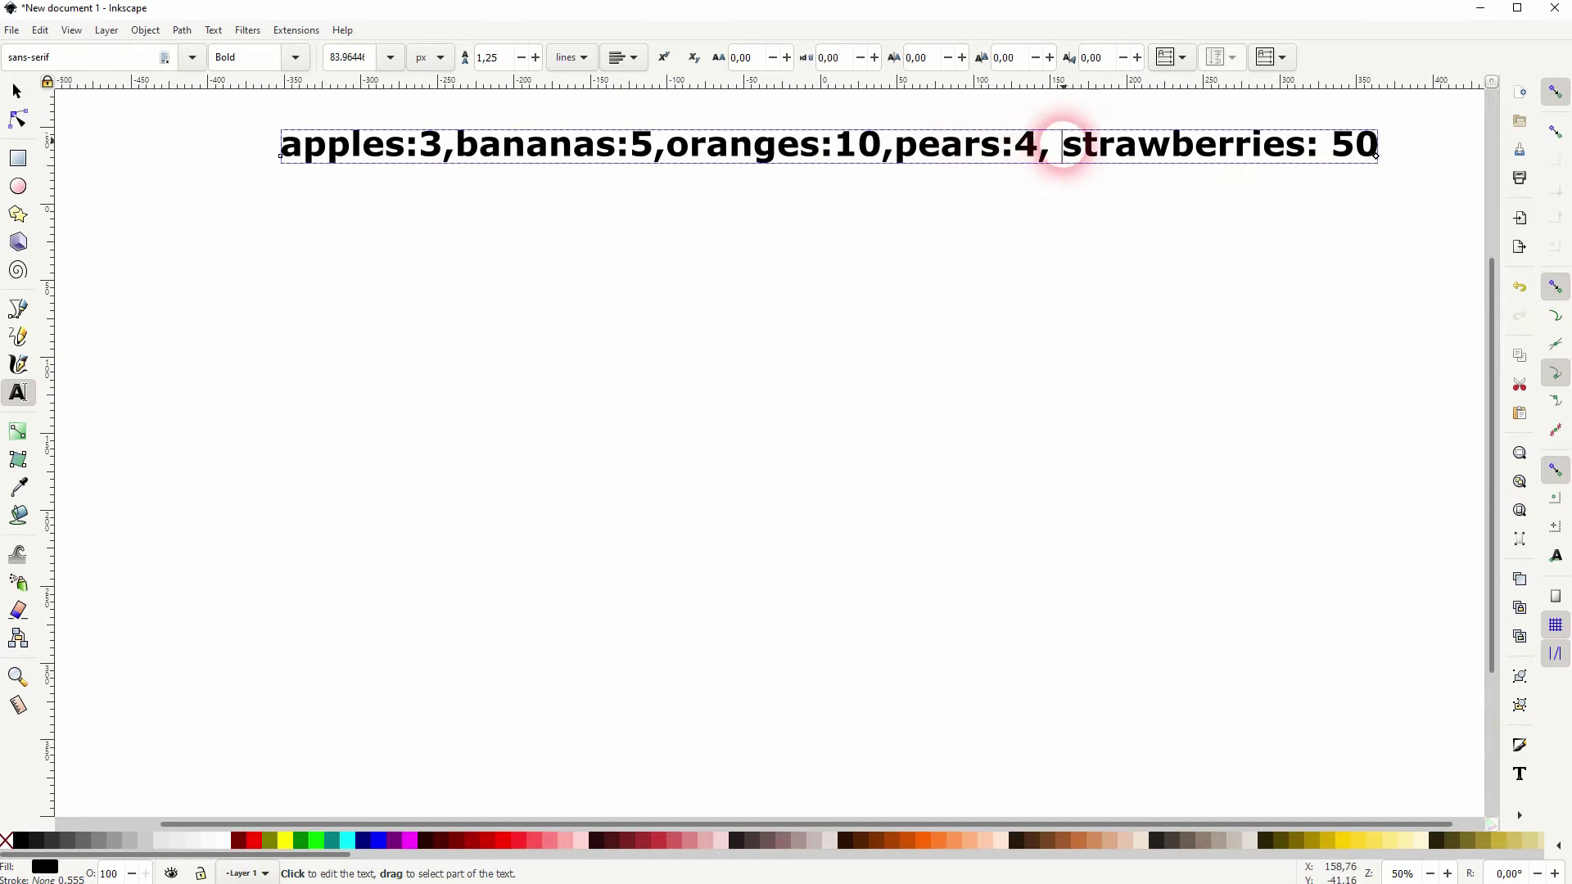
key(BackSpace)
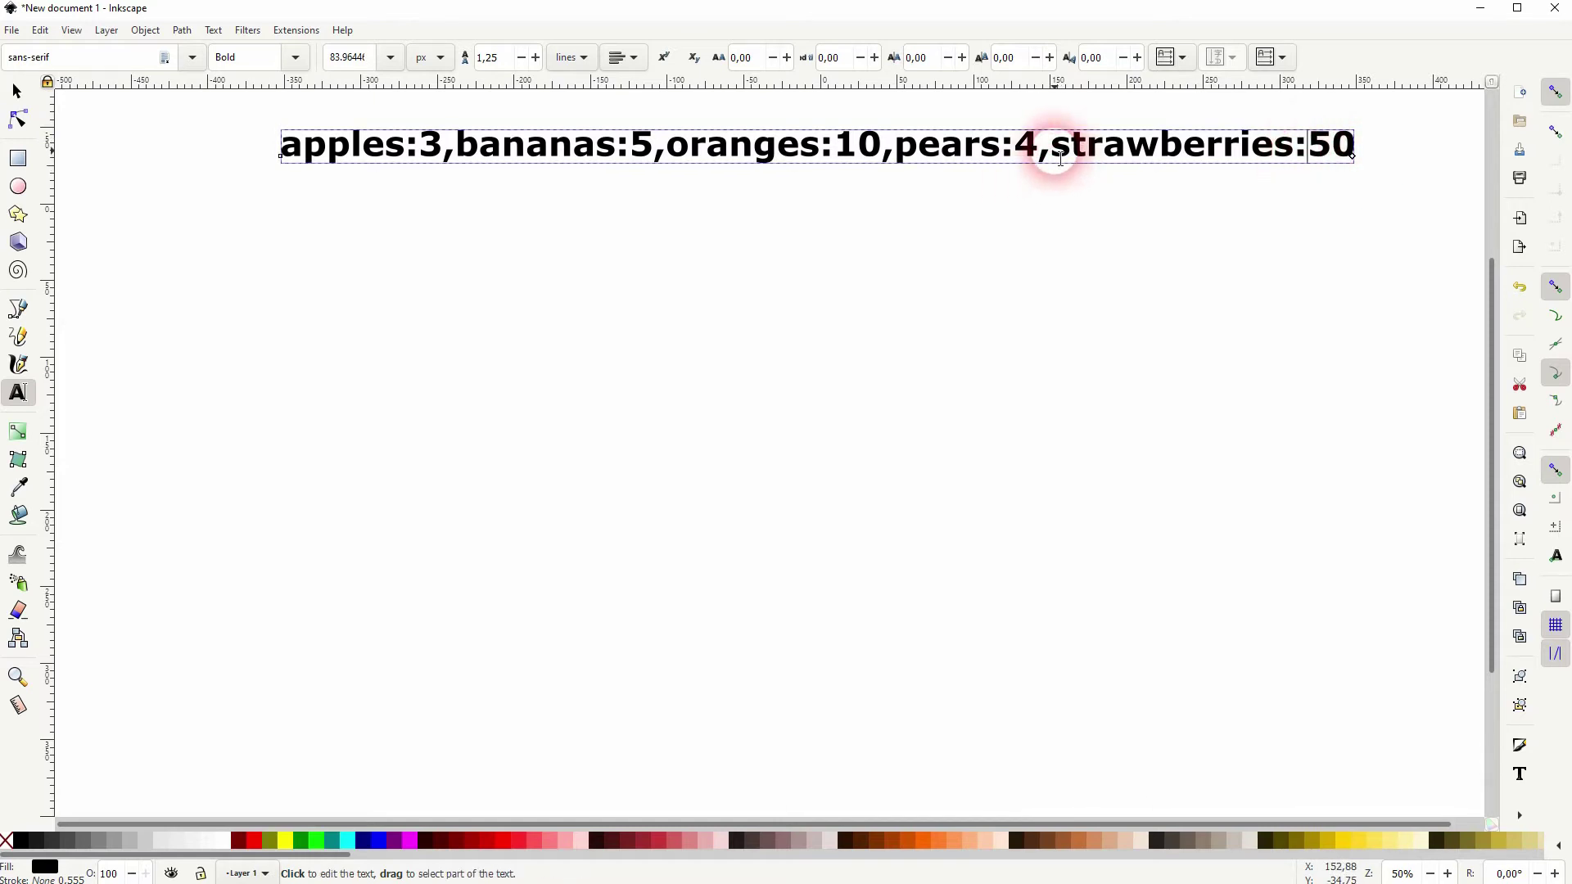
drag(1052, 157, 1359, 143)
drag(895, 156, 1036, 160)
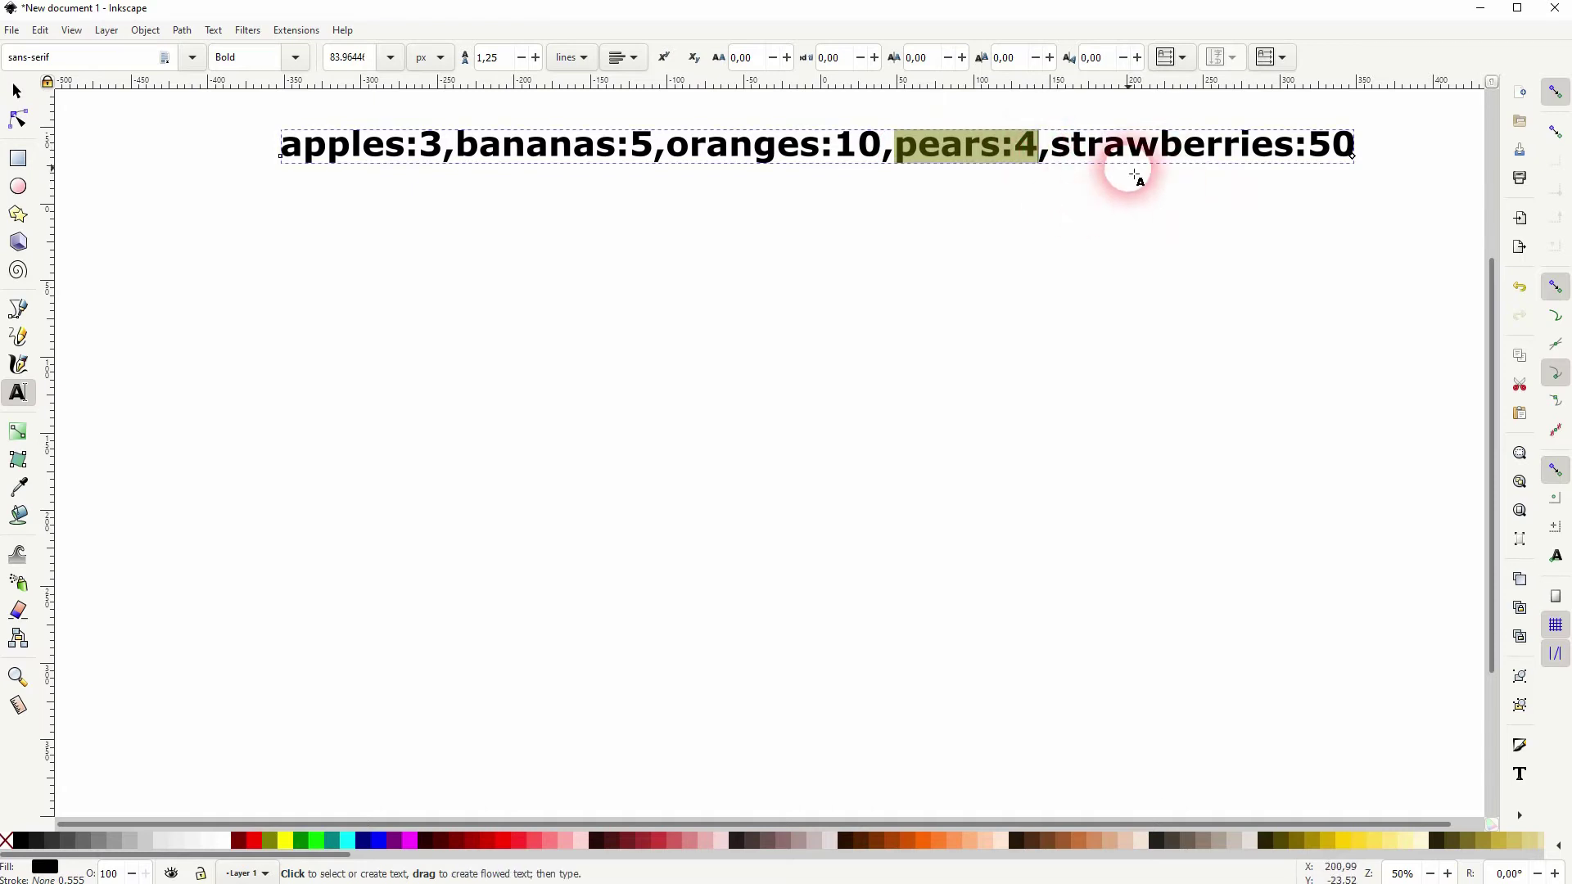
click(20, 95)
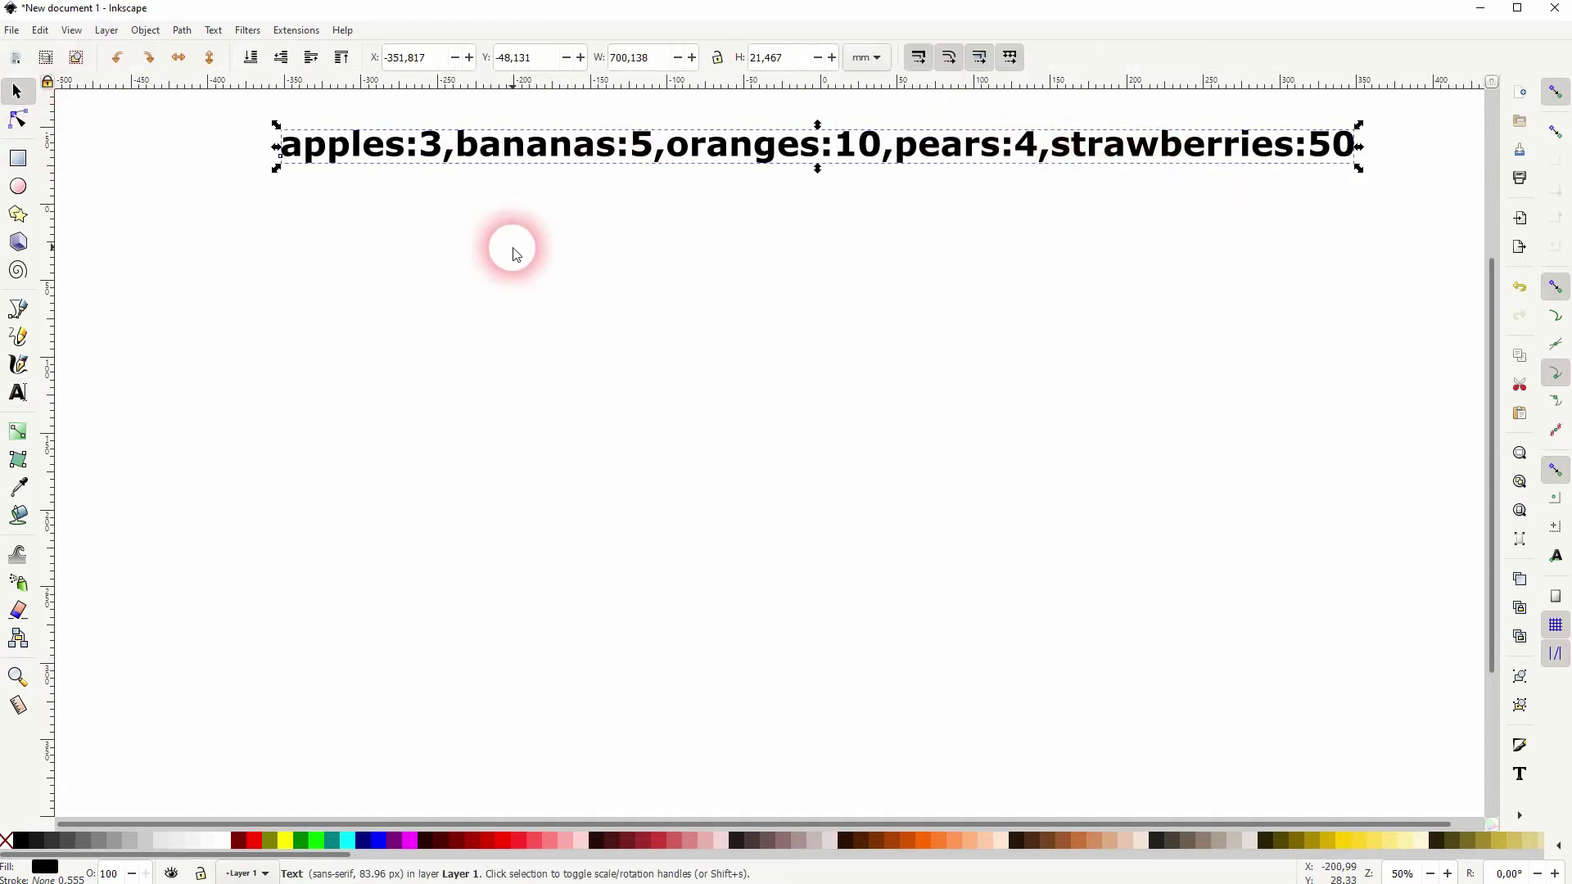
- Select all of the fruit data text, then deselect the text object
click(291, 33)
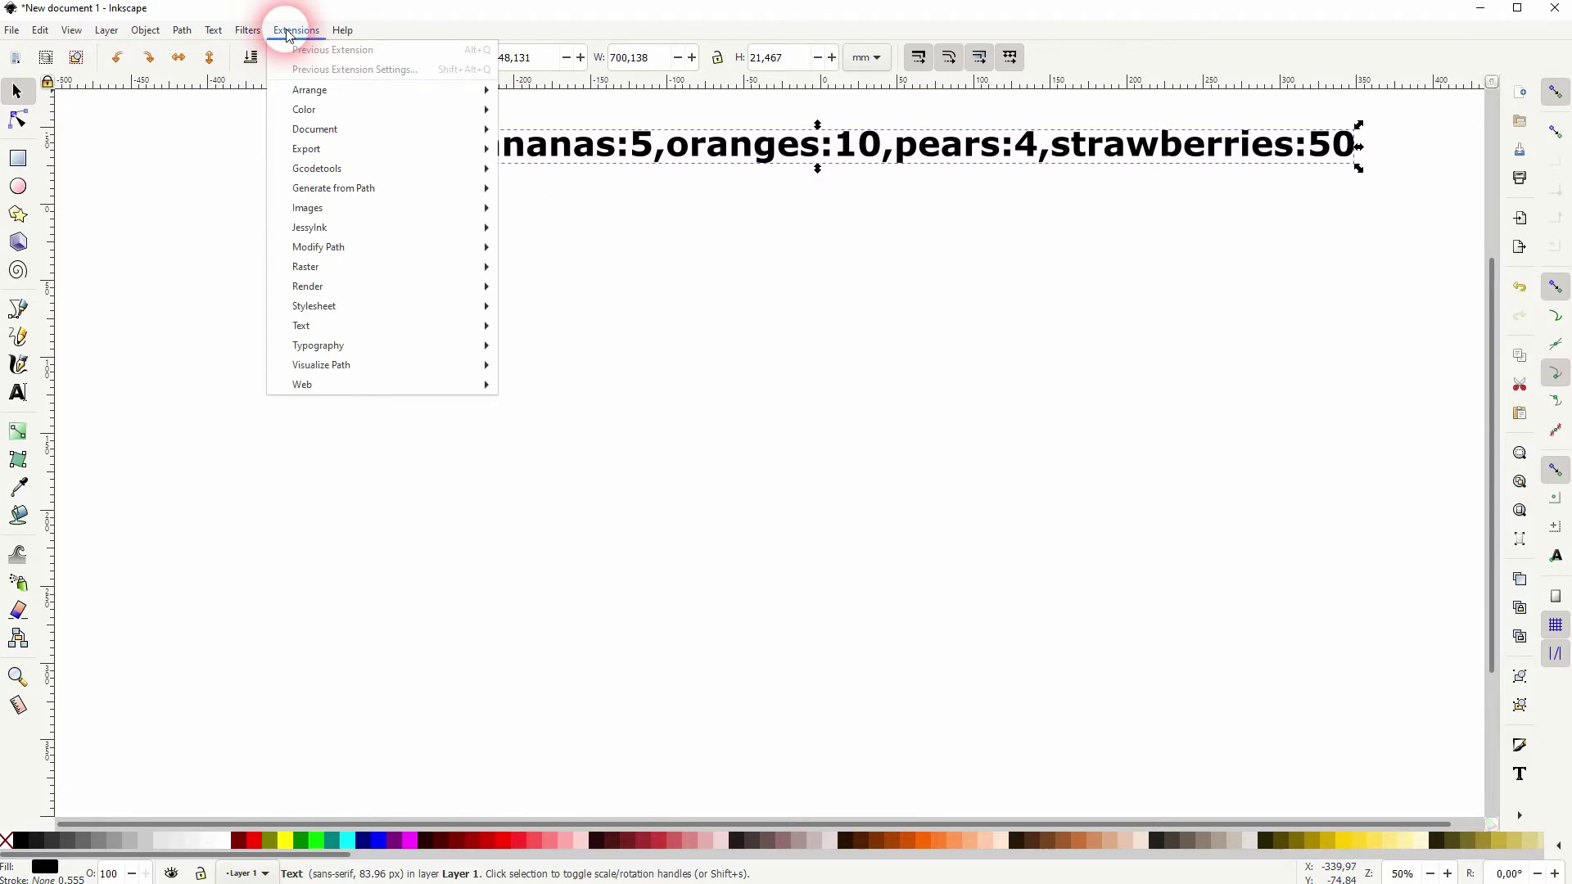
click(302, 208)
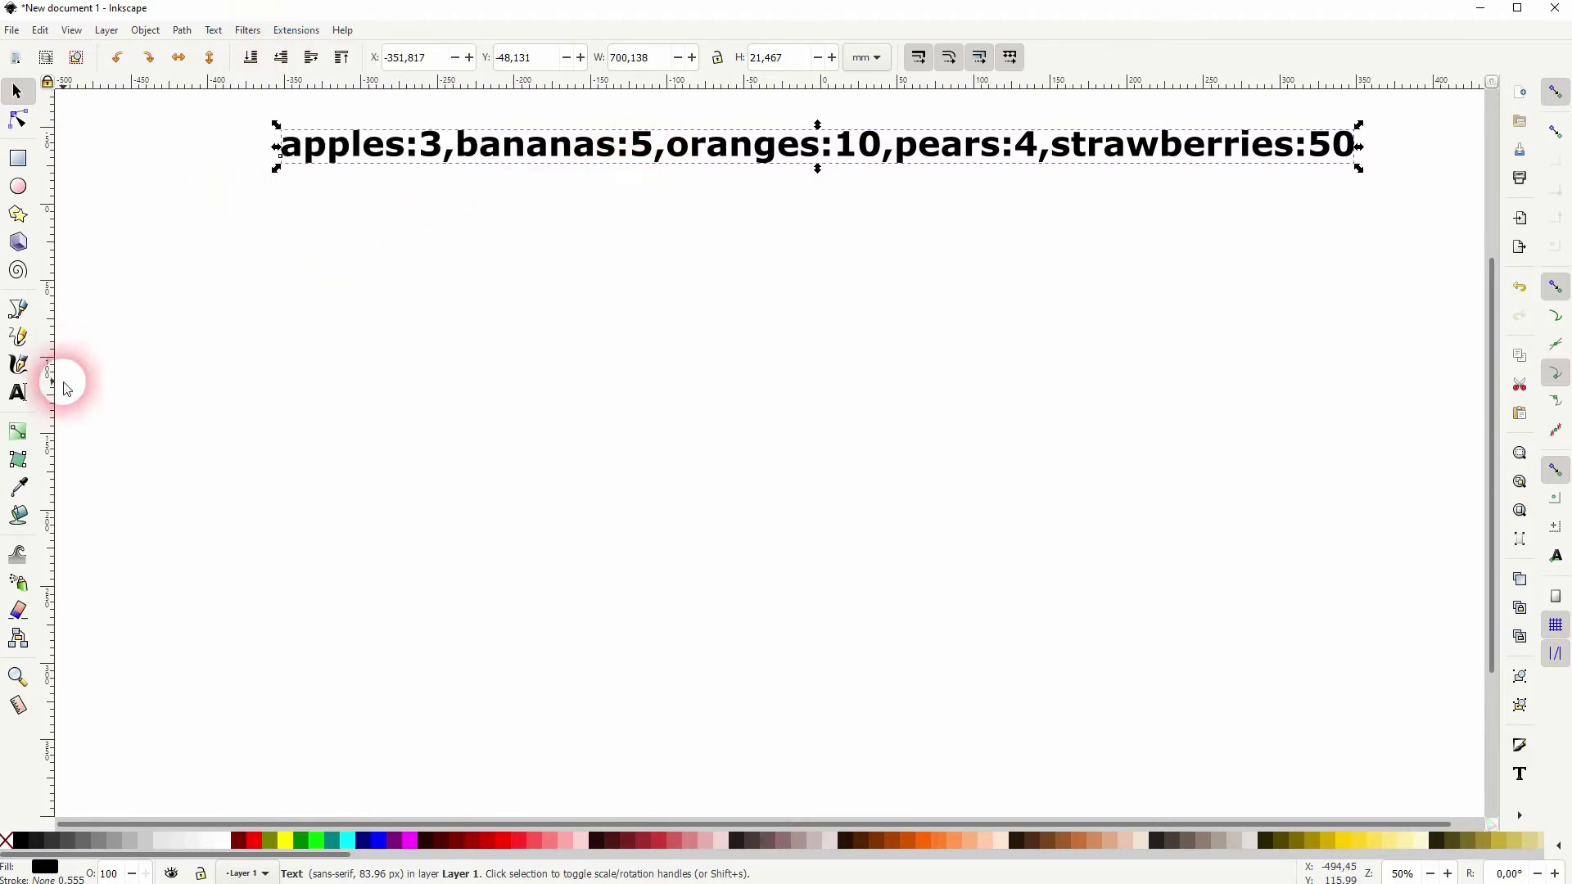
click(18, 392)
click(384, 157)
key(ctrl+a)
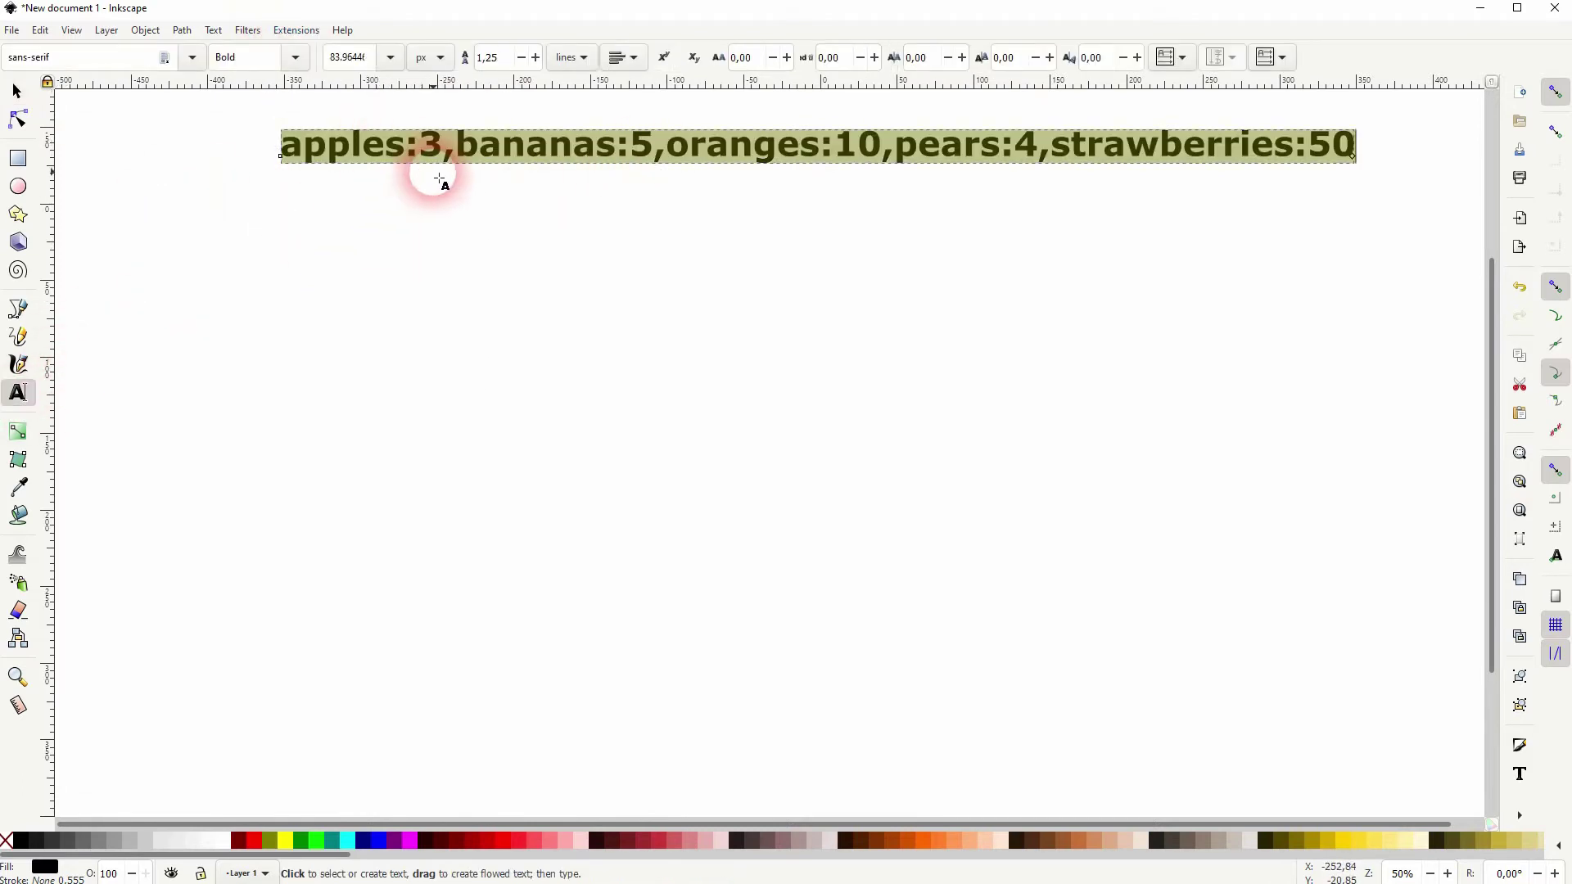
click(17, 91)
click(298, 283)
- Launch Extensions > Render > NiceCharts and move its dialog off the data text
click(296, 29)
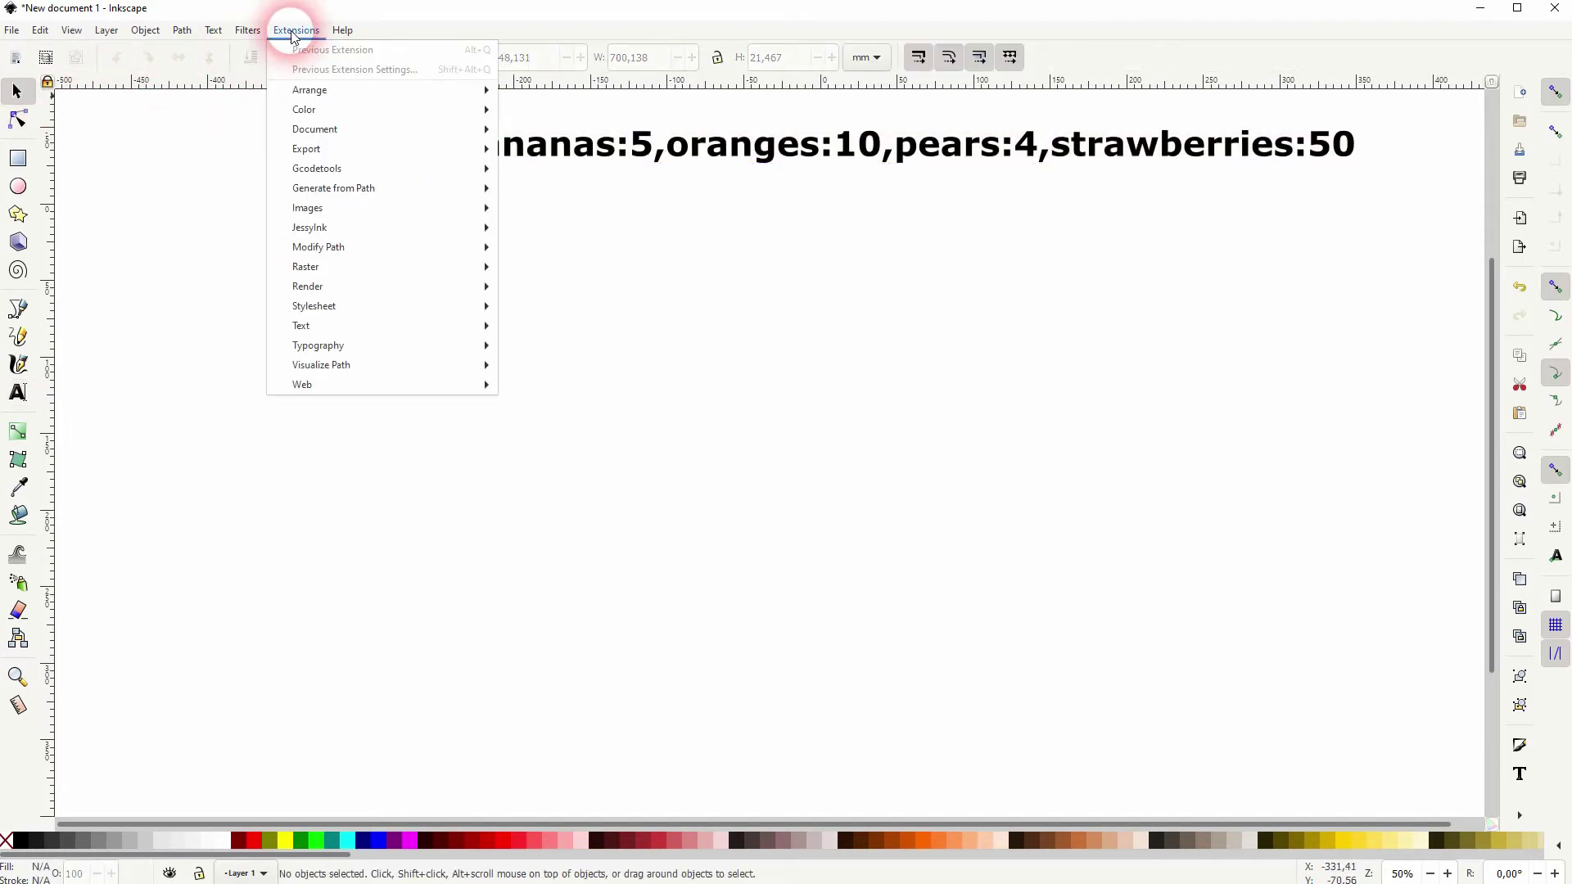
mouse_move(478, 288)
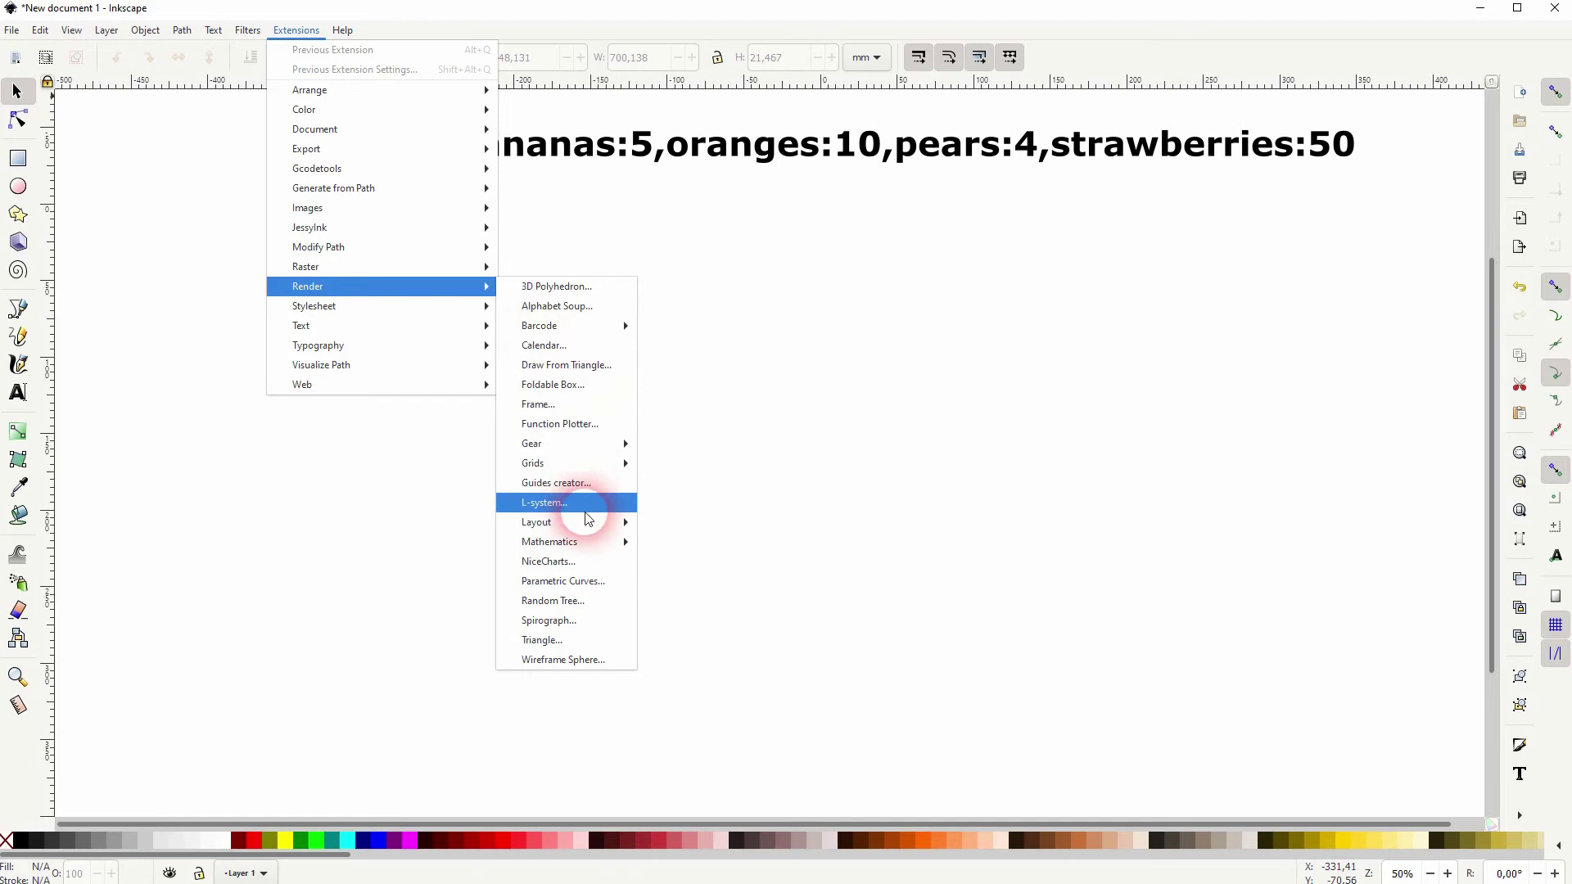
click(584, 563)
drag(814, 207, 1318, 167)
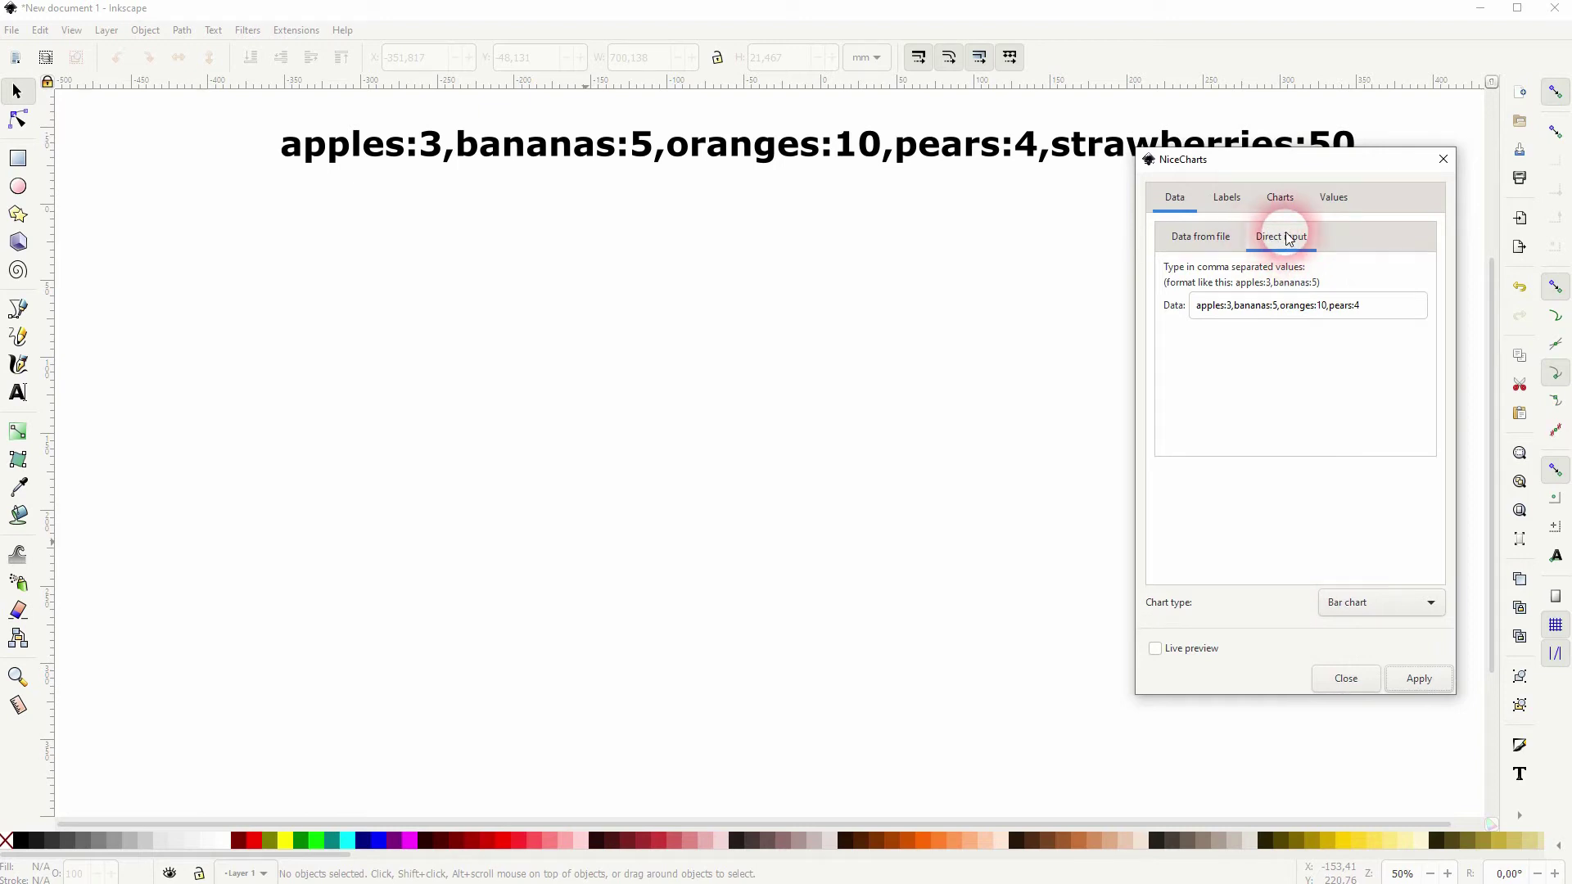
- Keep direct data input and Bar chart type in NiceCharts, and enable Live preview
click(1189, 235)
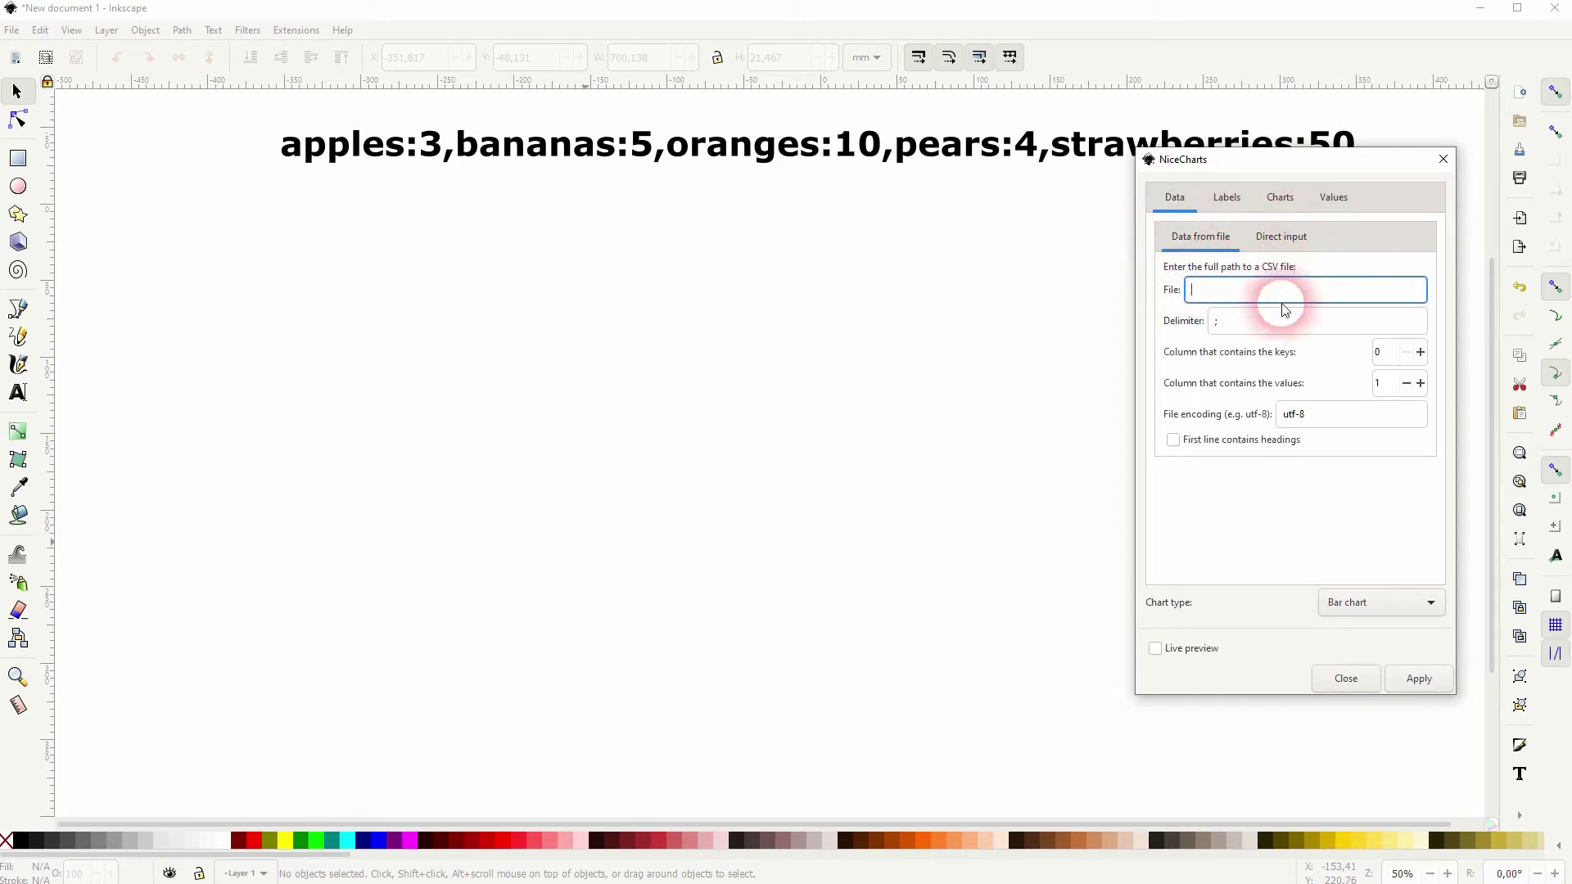
click(1281, 237)
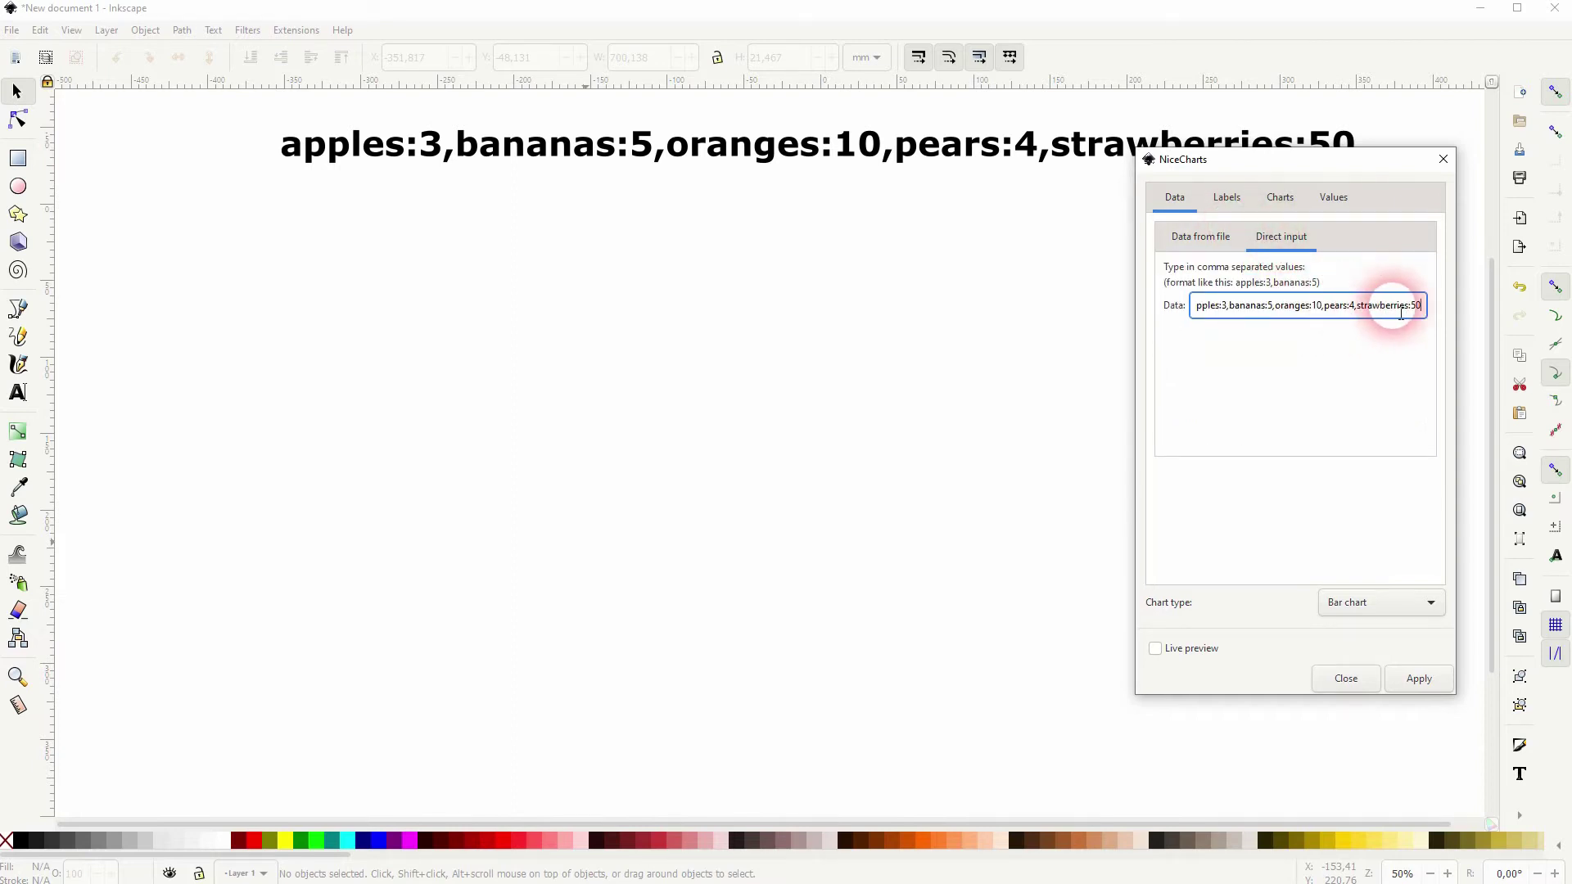
click(1225, 199)
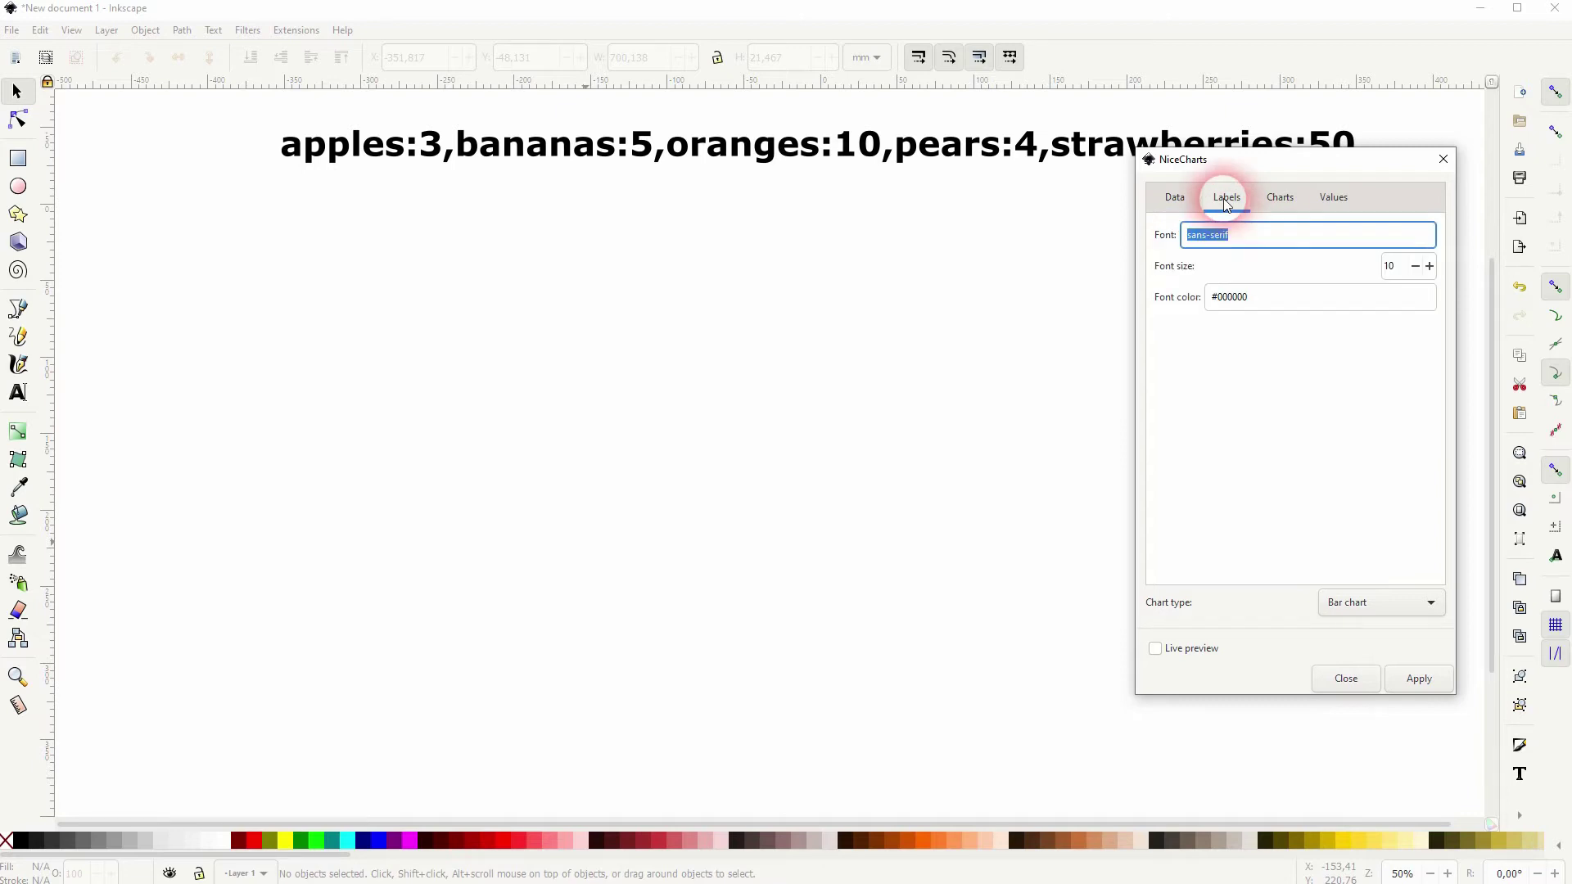
click(1271, 211)
click(1333, 606)
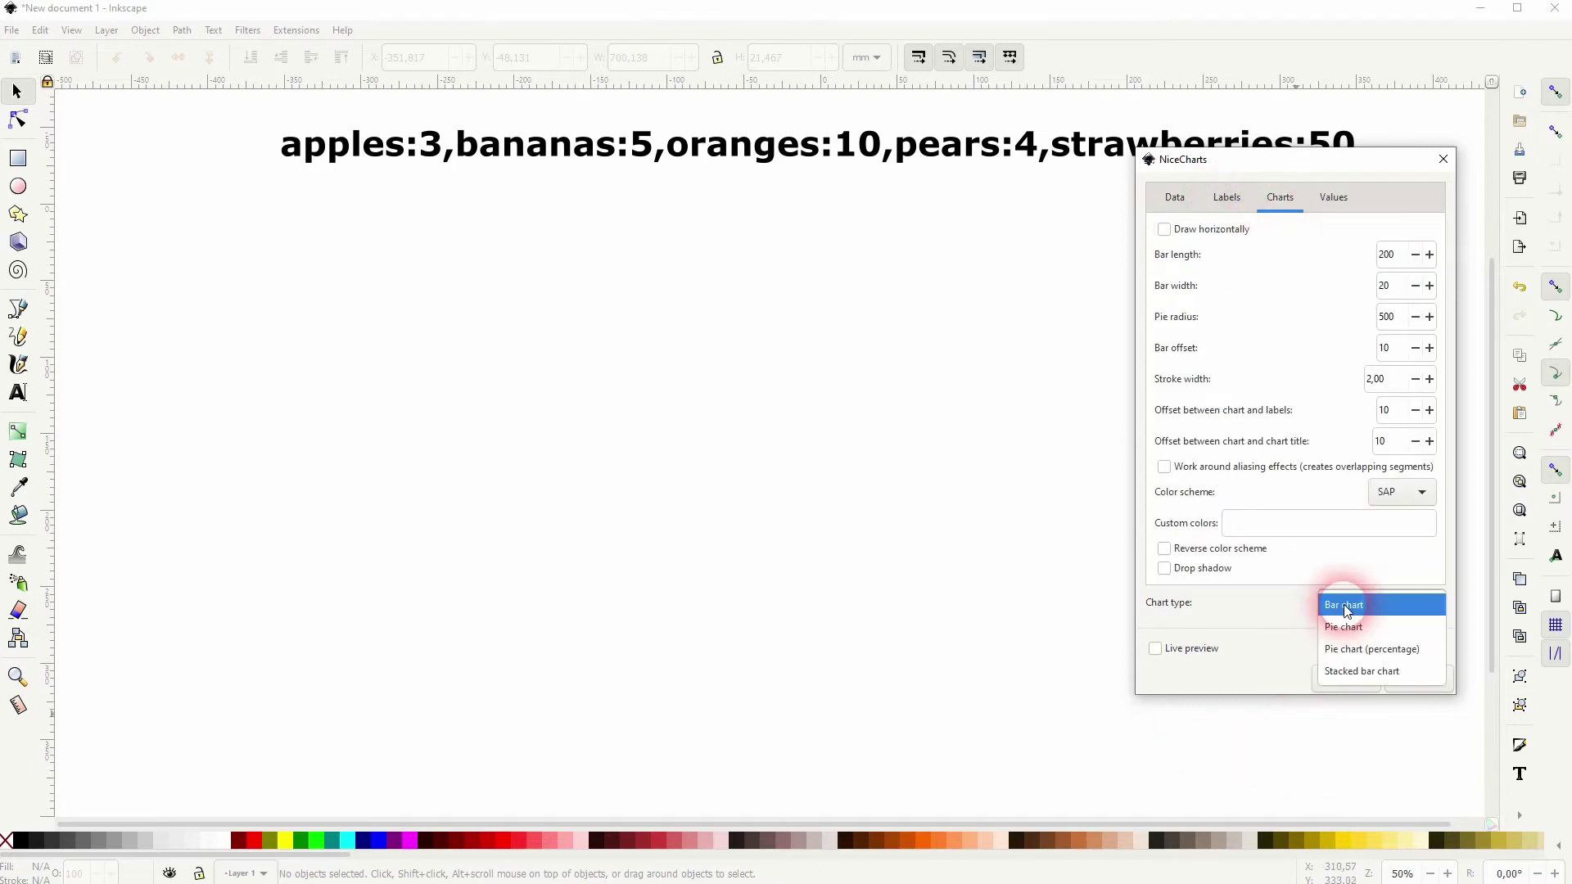
click(1163, 664)
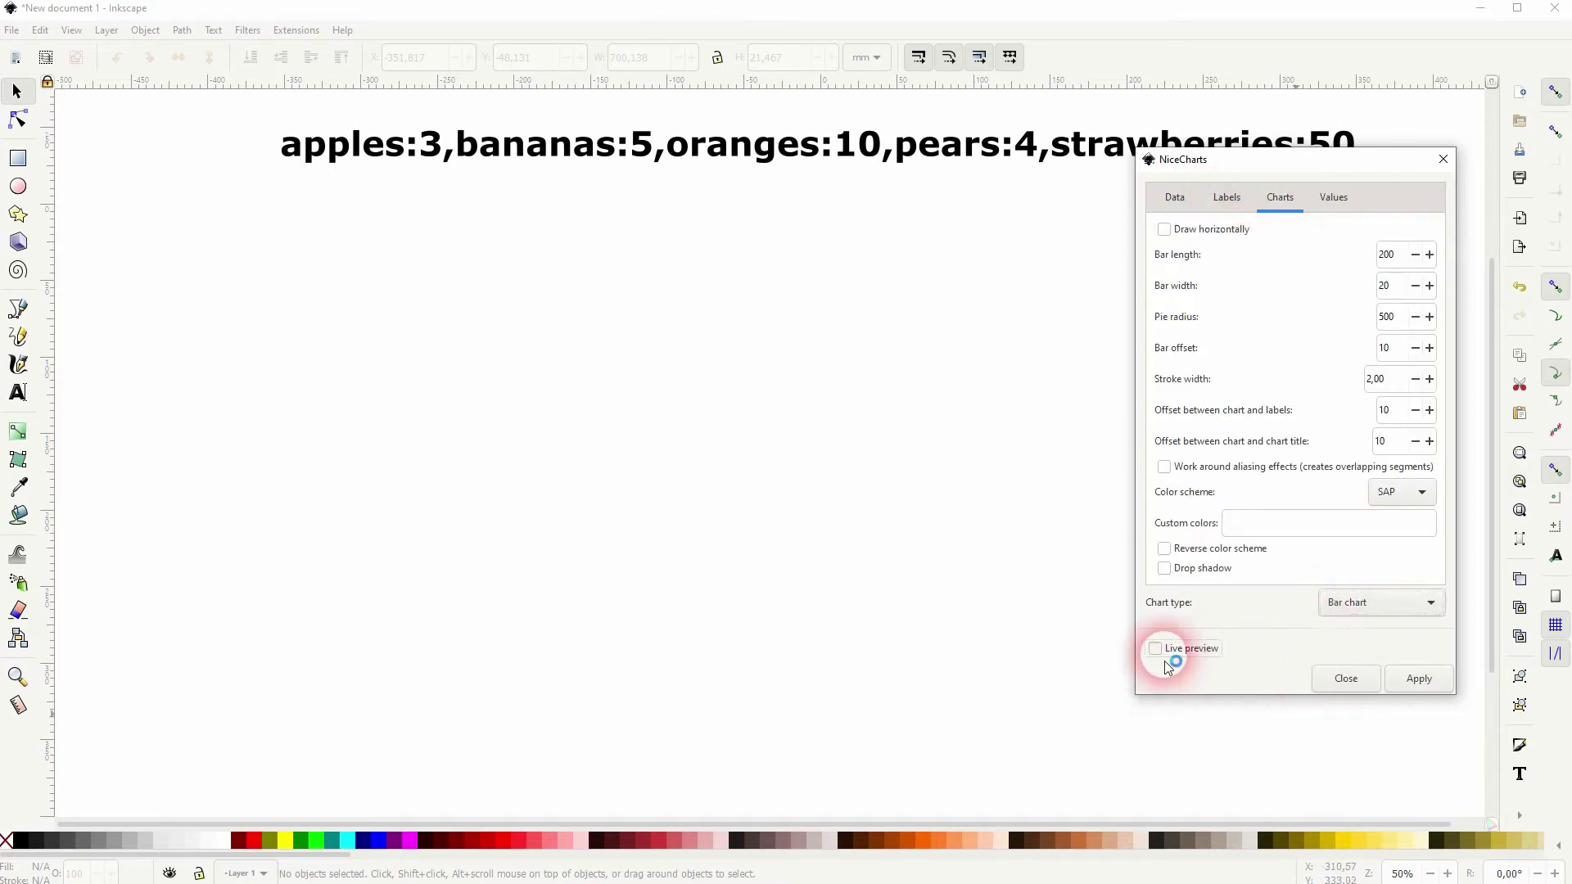
click(1167, 660)
mouse_move(1316, 166)
mouse_down()
mouse_move(604, 308)
mouse_move(528, 243)
mouse_up()
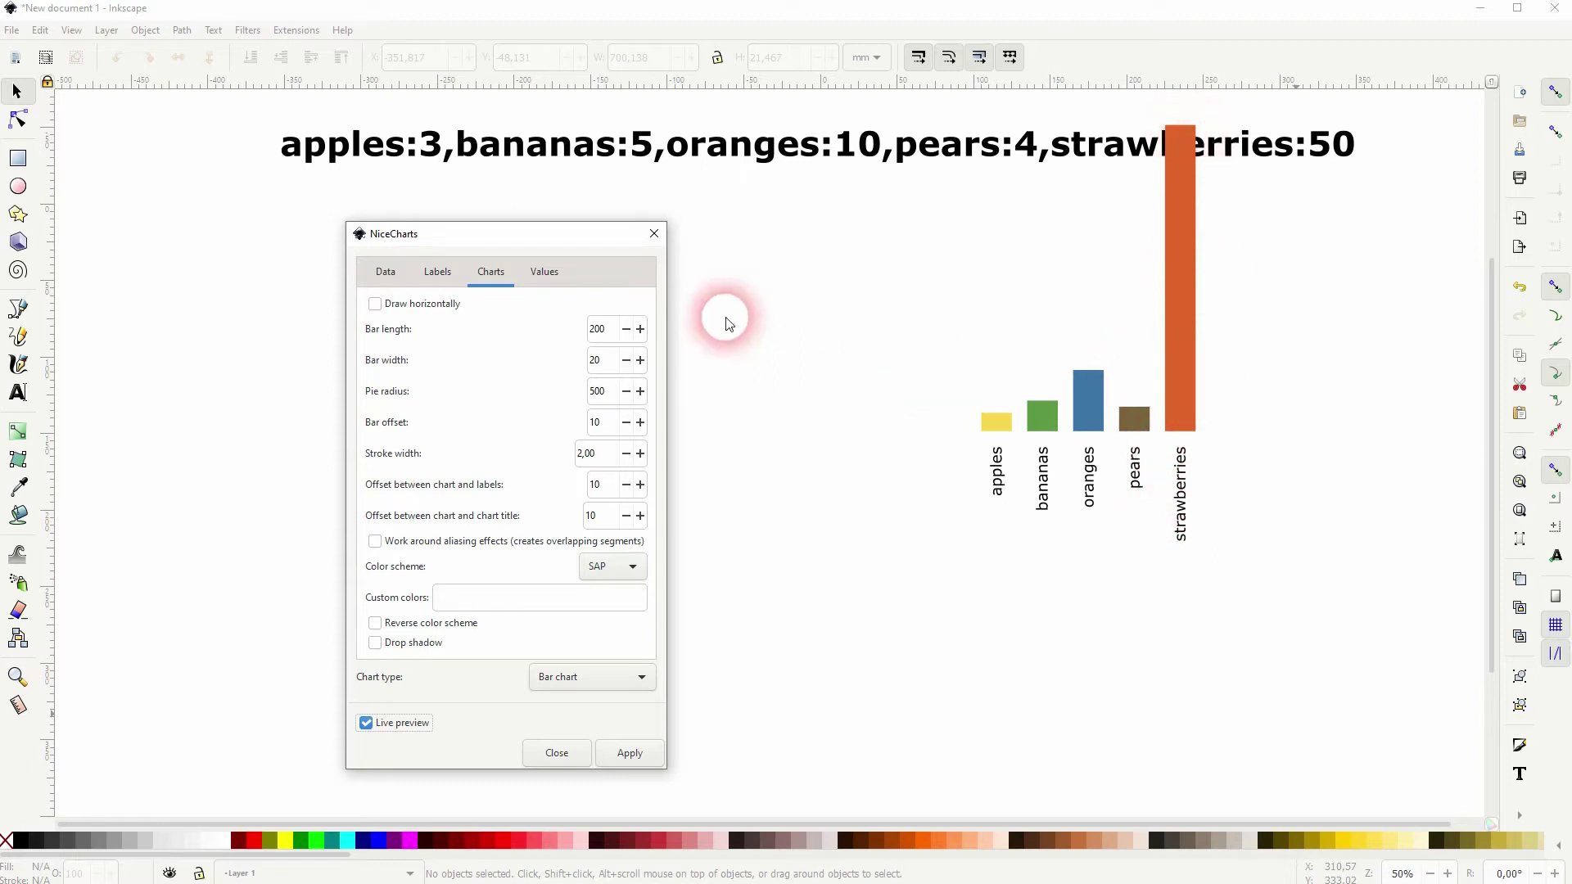
- Delete ',strawberries:50' from the NiceCharts data field, toggling Live preview off and on
click(389, 272)
click(630, 384)
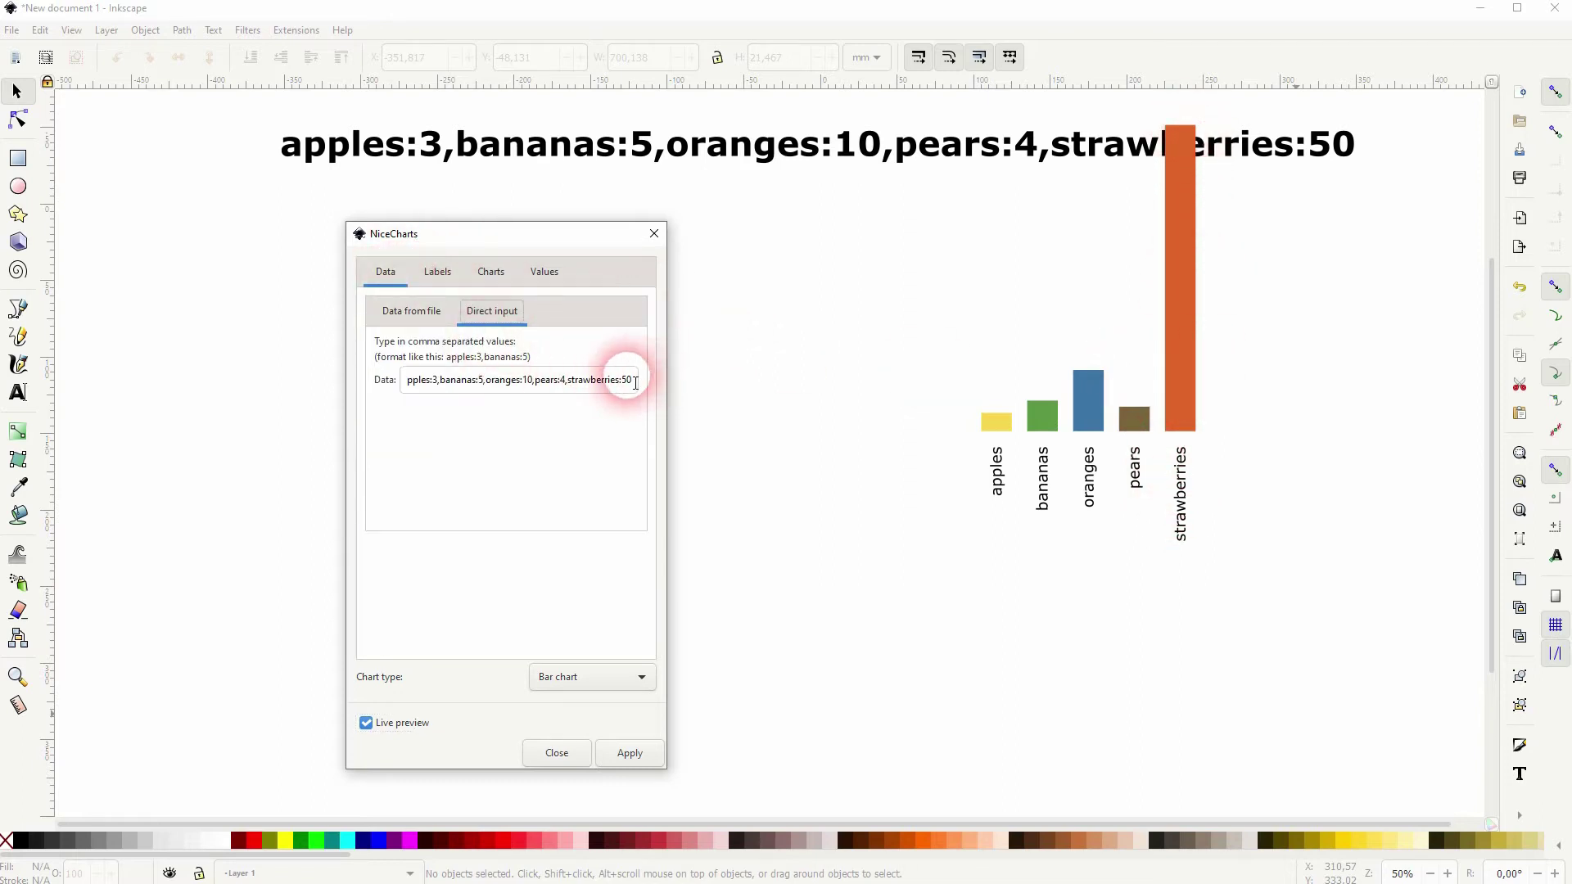
key(BackSpace)
key(BackSpace)
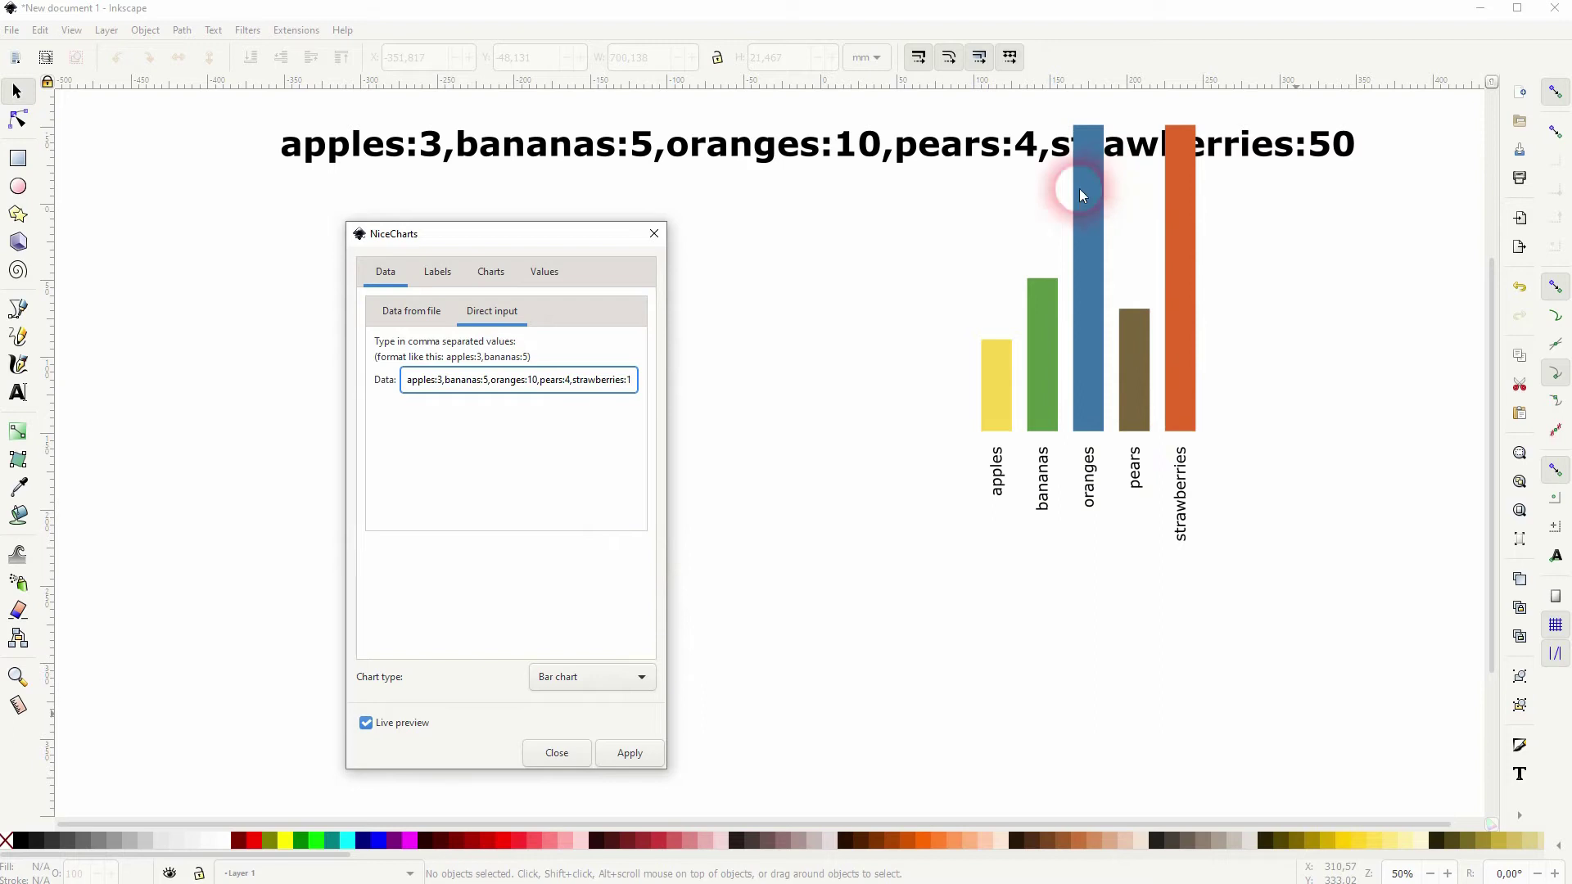
click(417, 727)
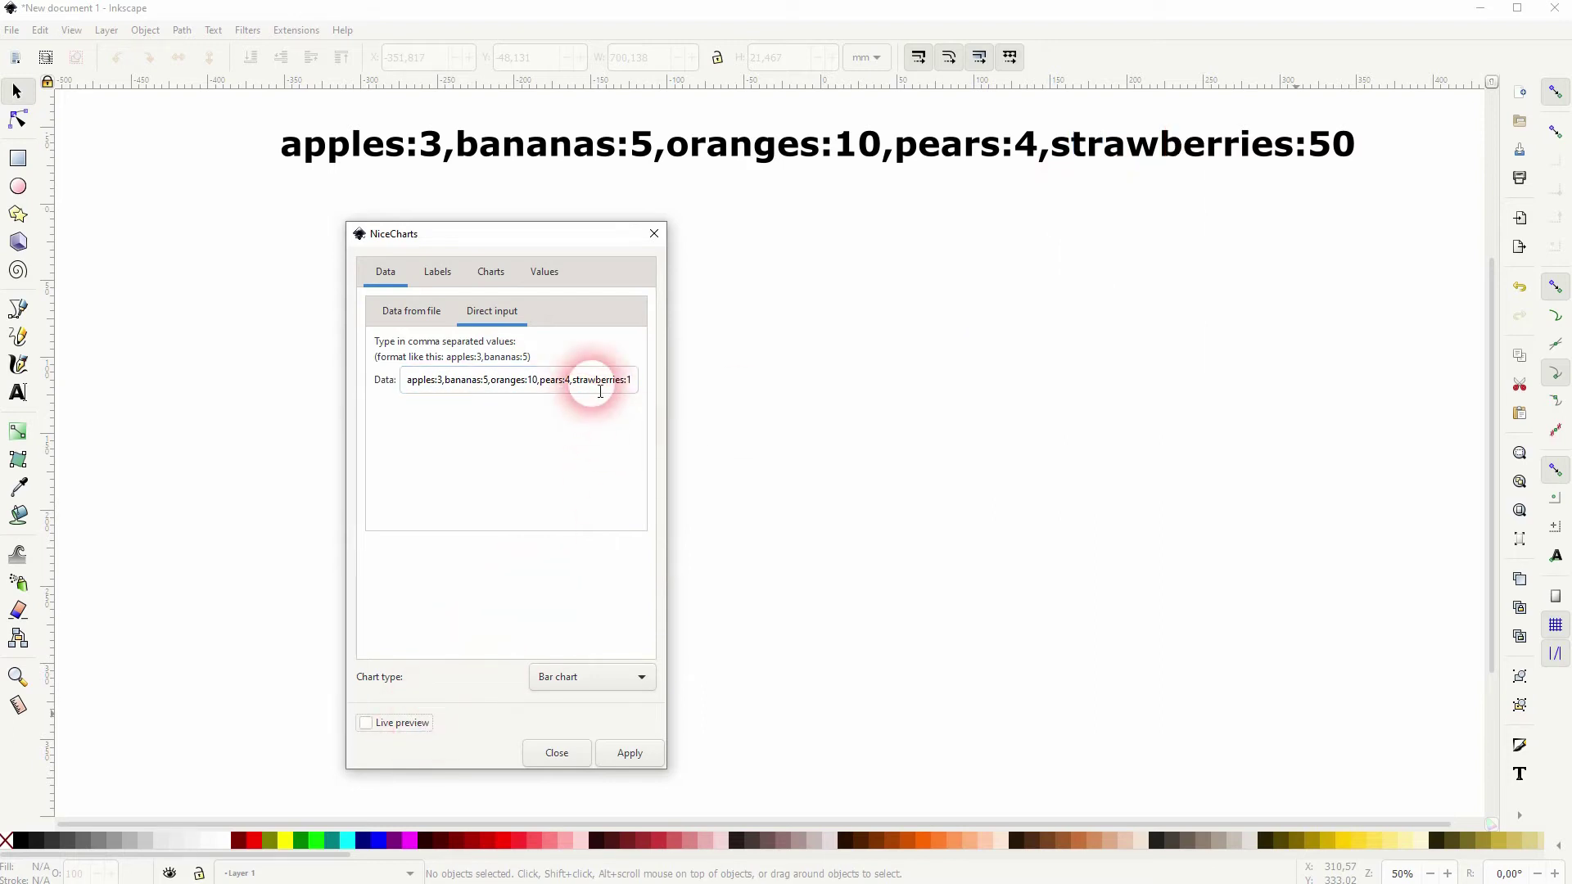
drag(583, 385, 684, 375)
key(BackSpace)
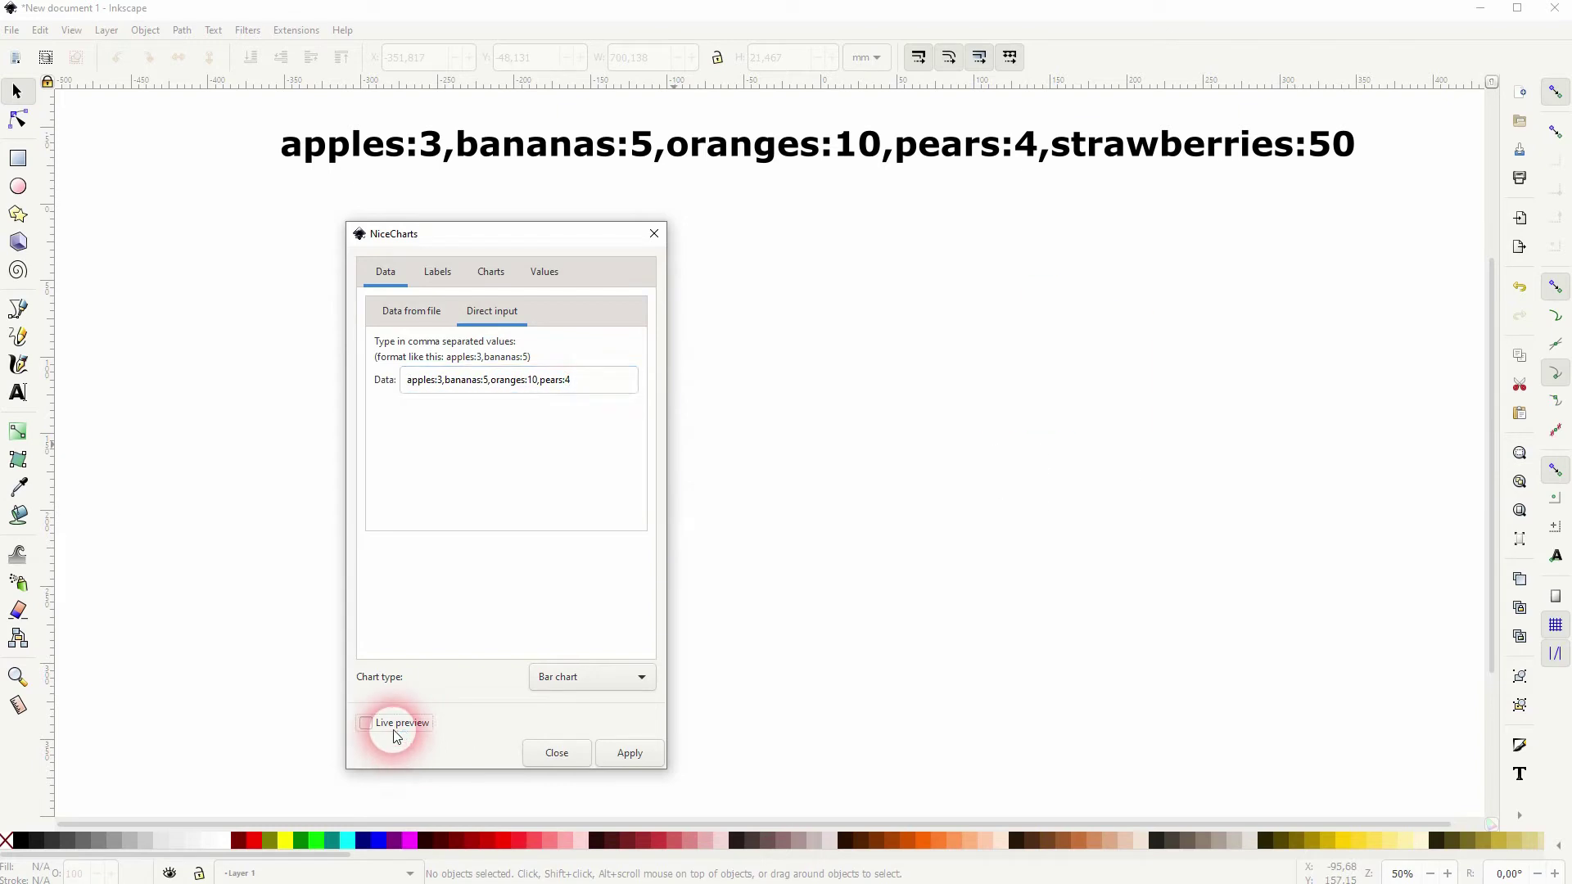
click(394, 735)
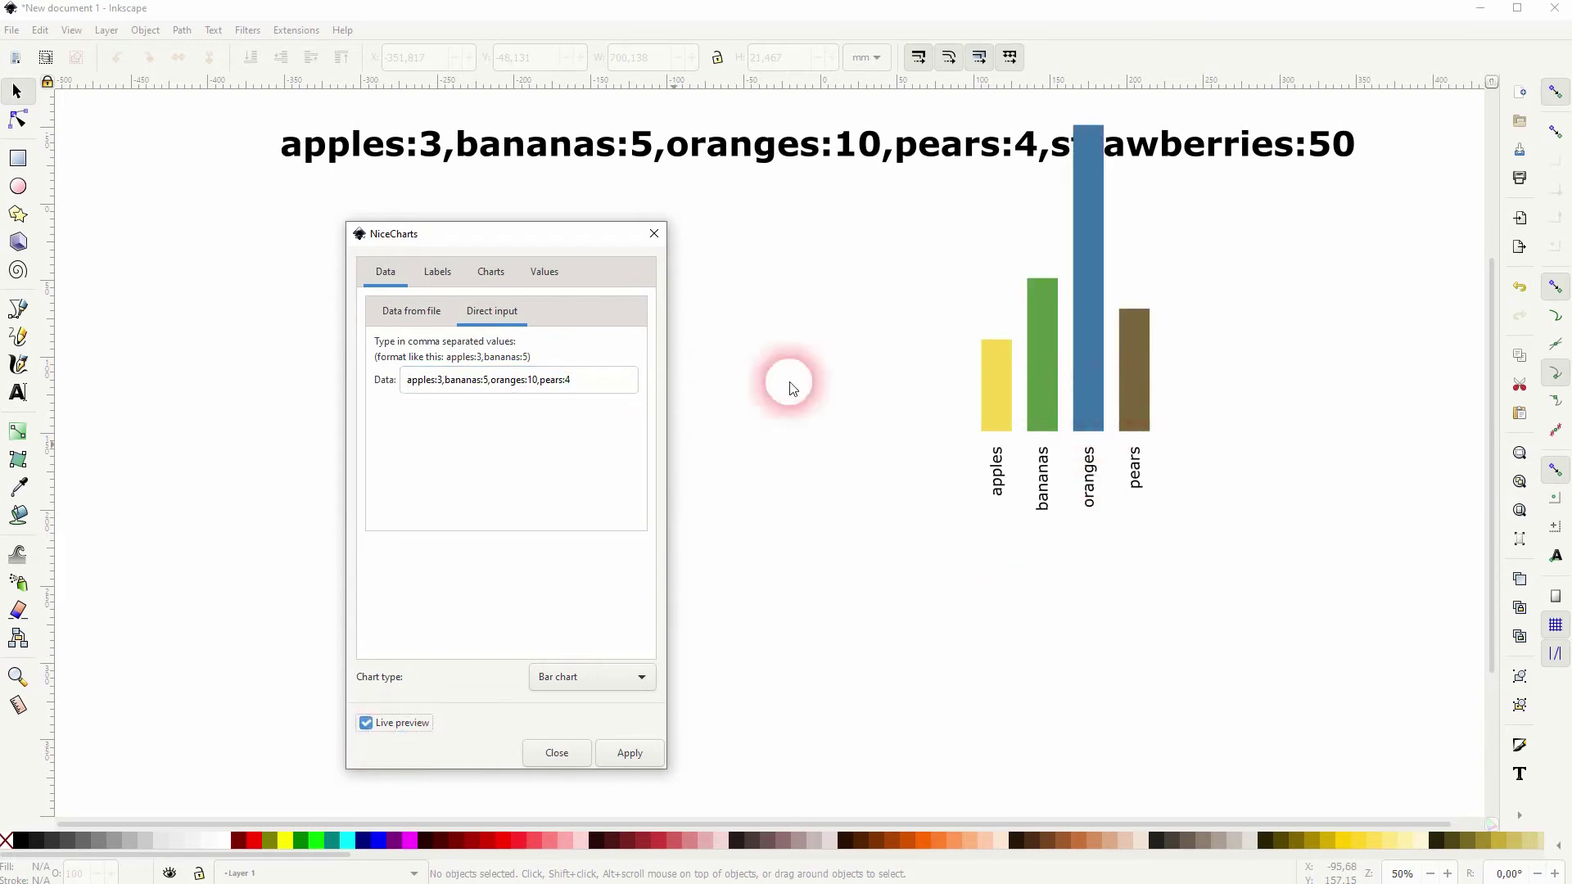
- Set the bar width to 50 in the Charts settings, keeping Bar chart type
click(497, 281)
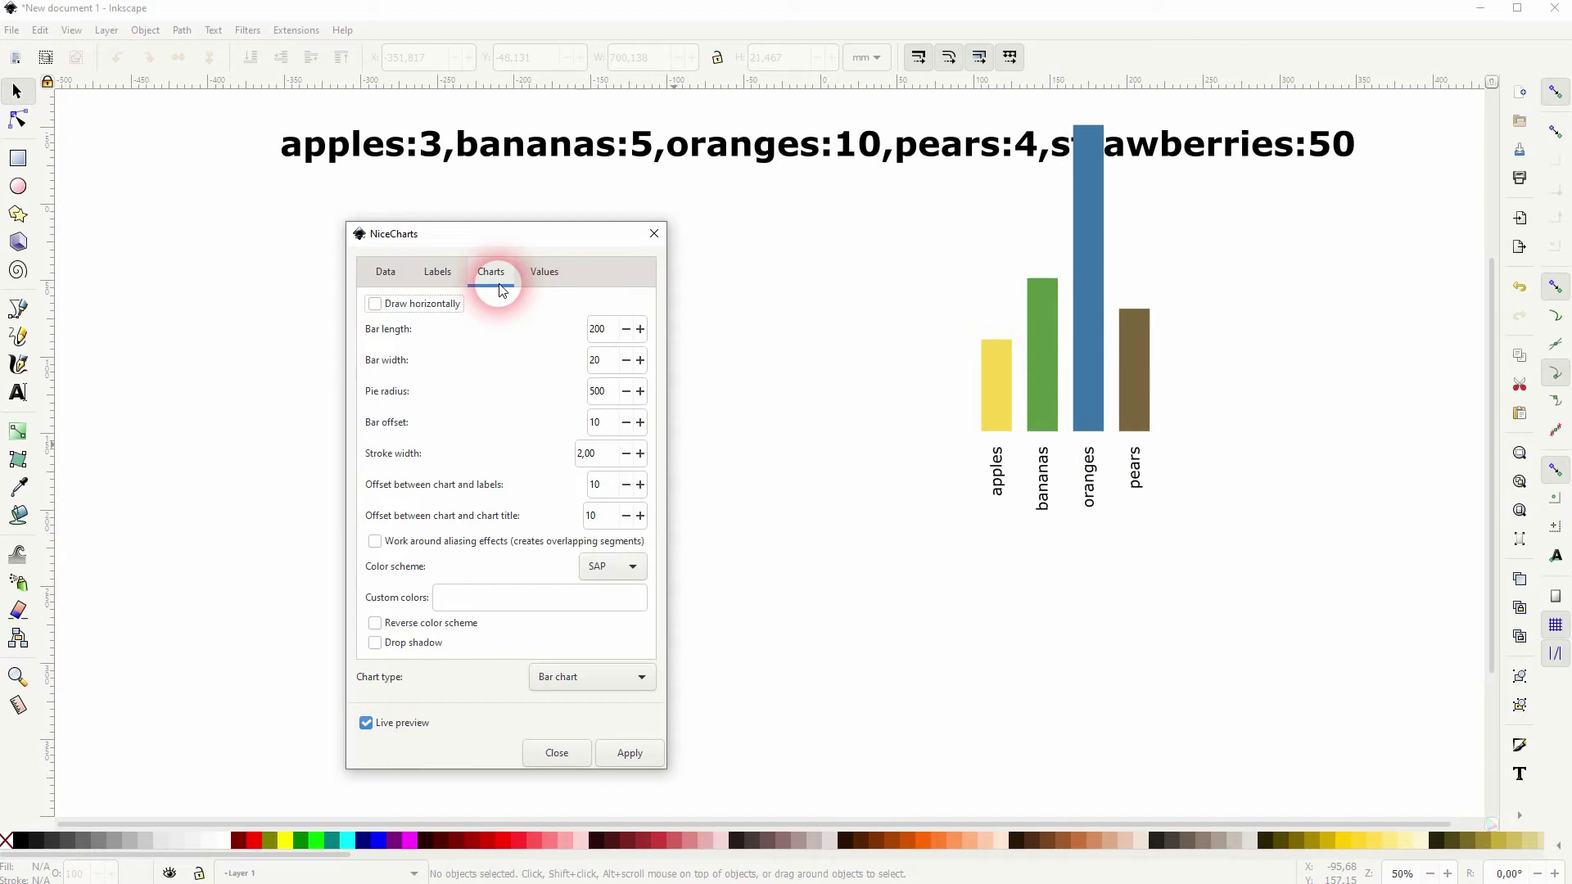
double_click(595, 328)
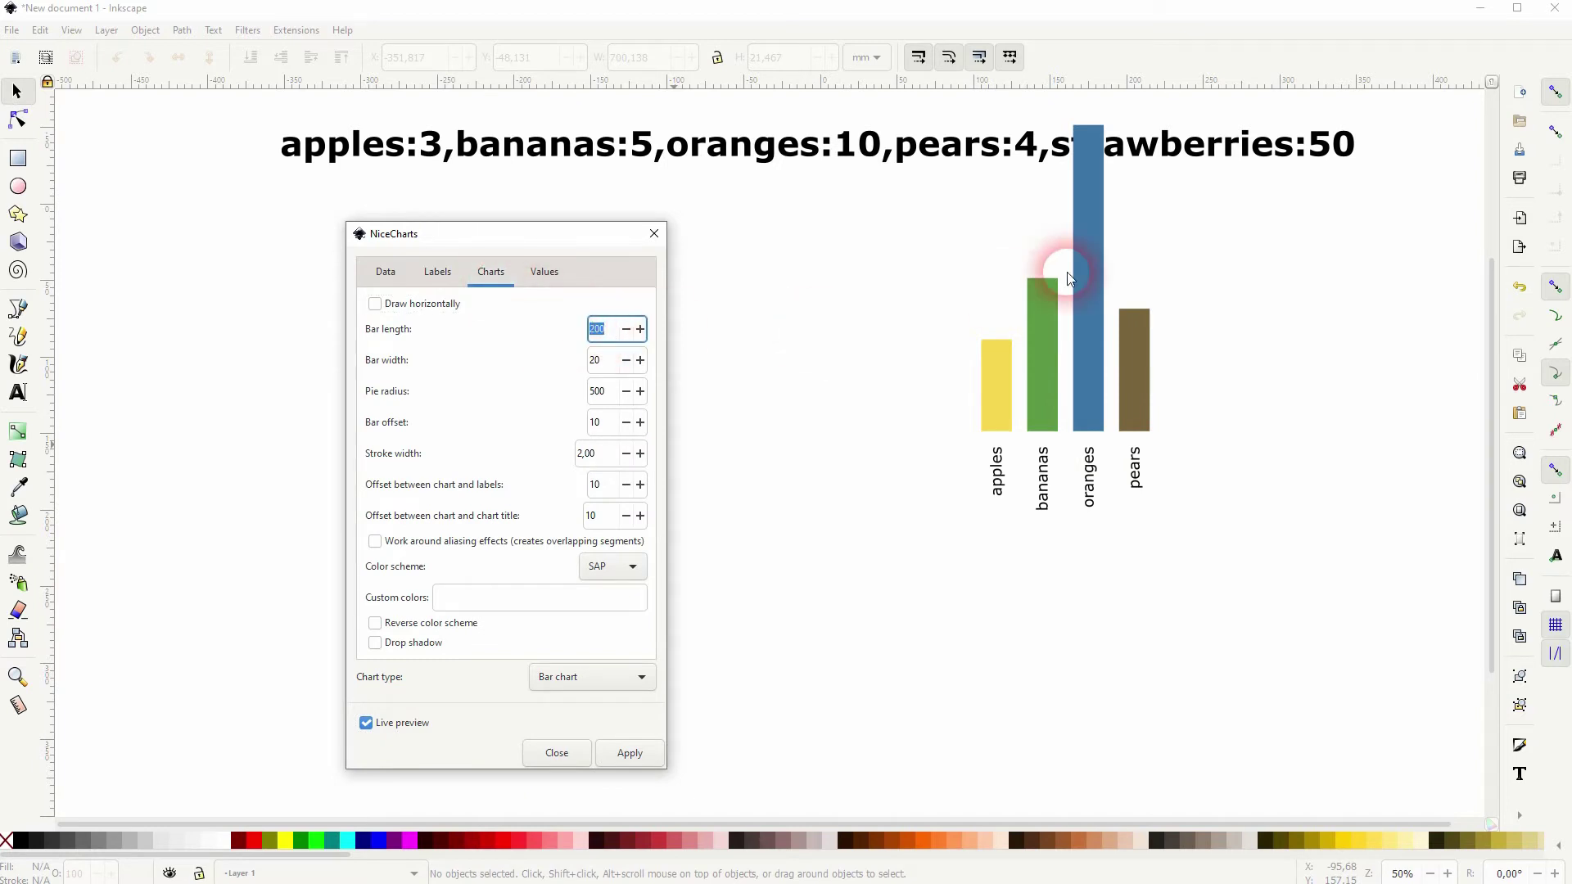
text(100)
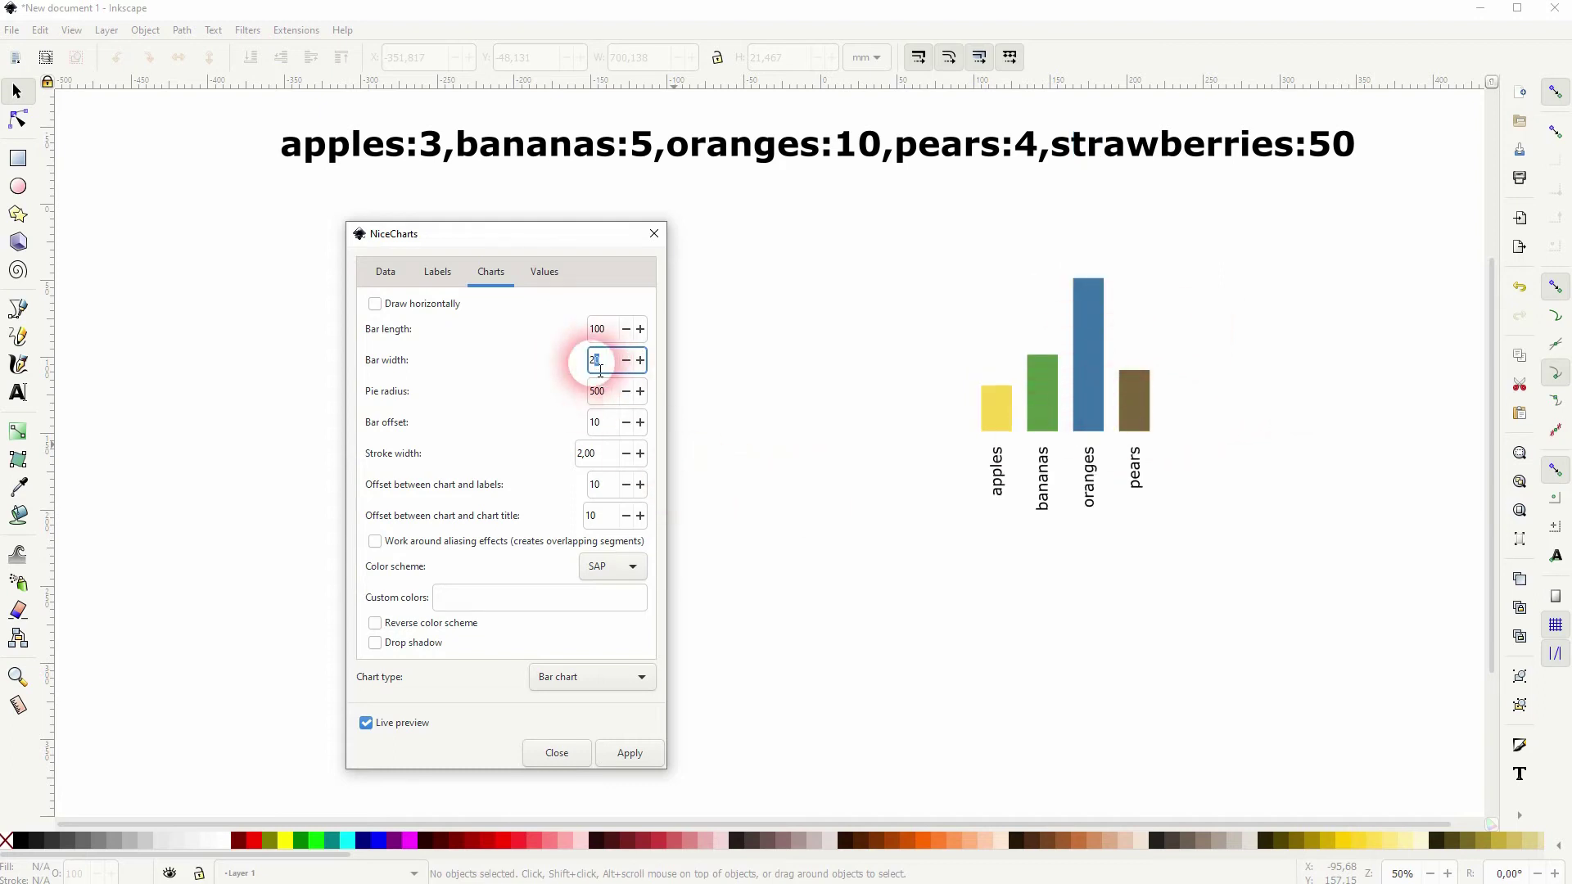
text(50)
click(618, 403)
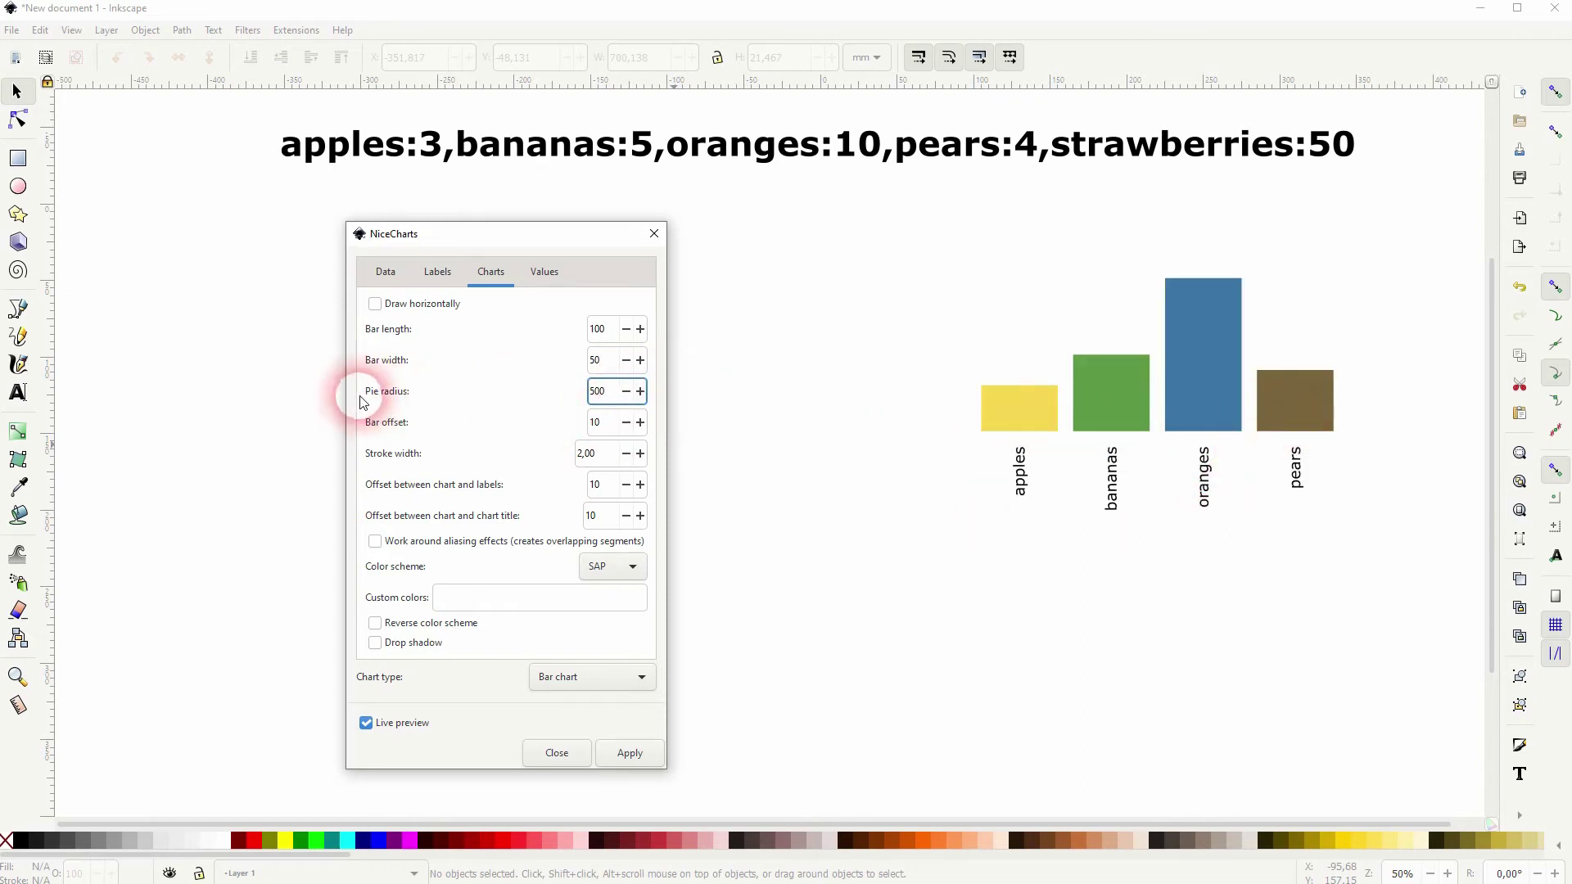
click(622, 678)
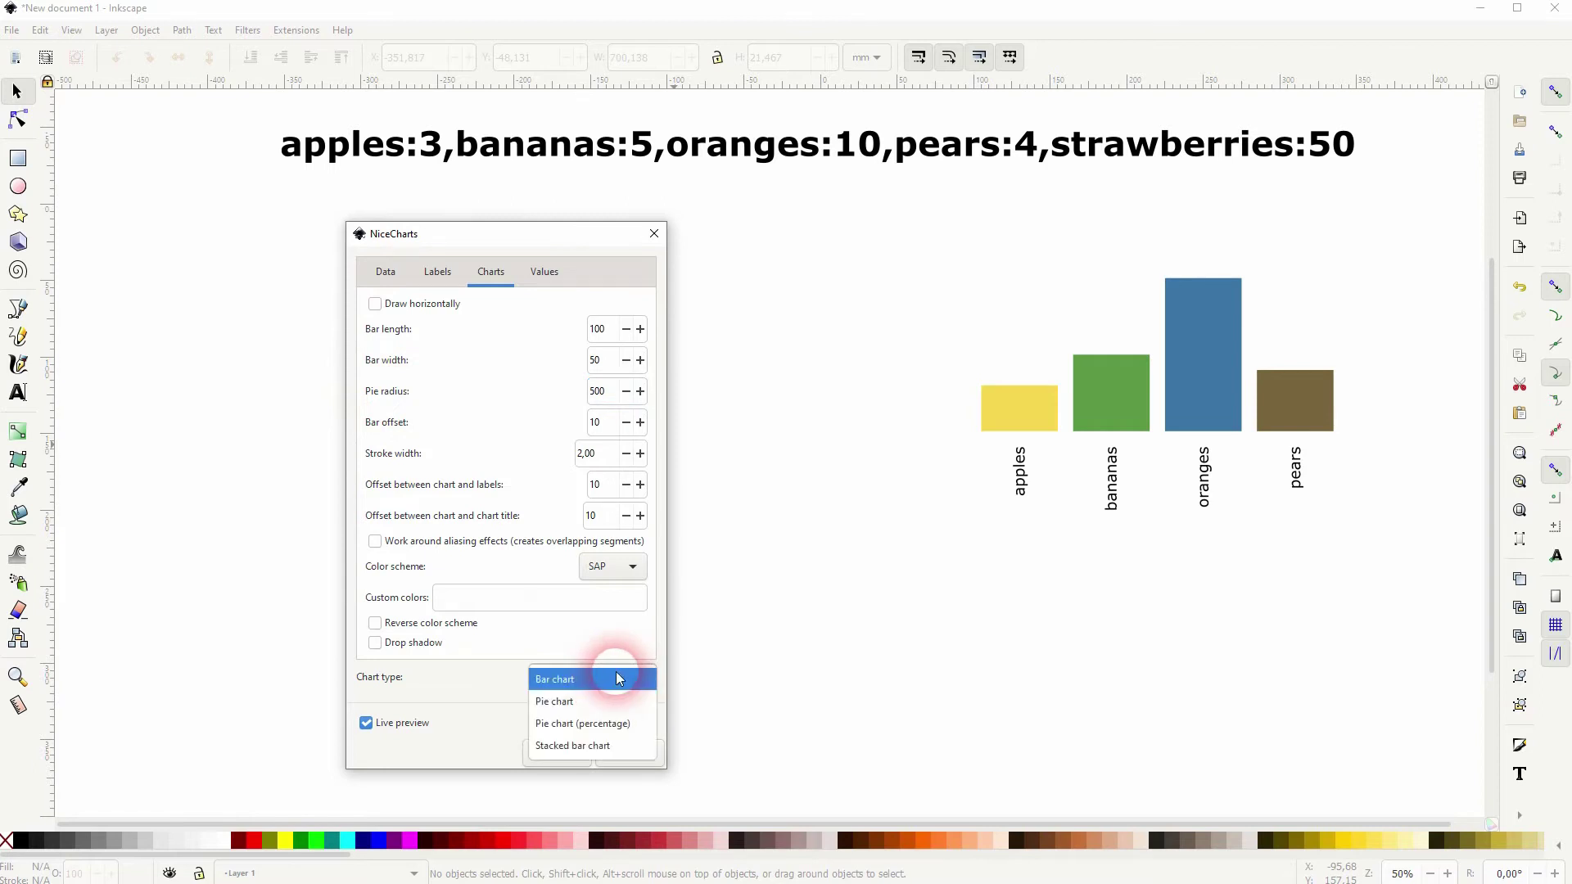
click(595, 685)
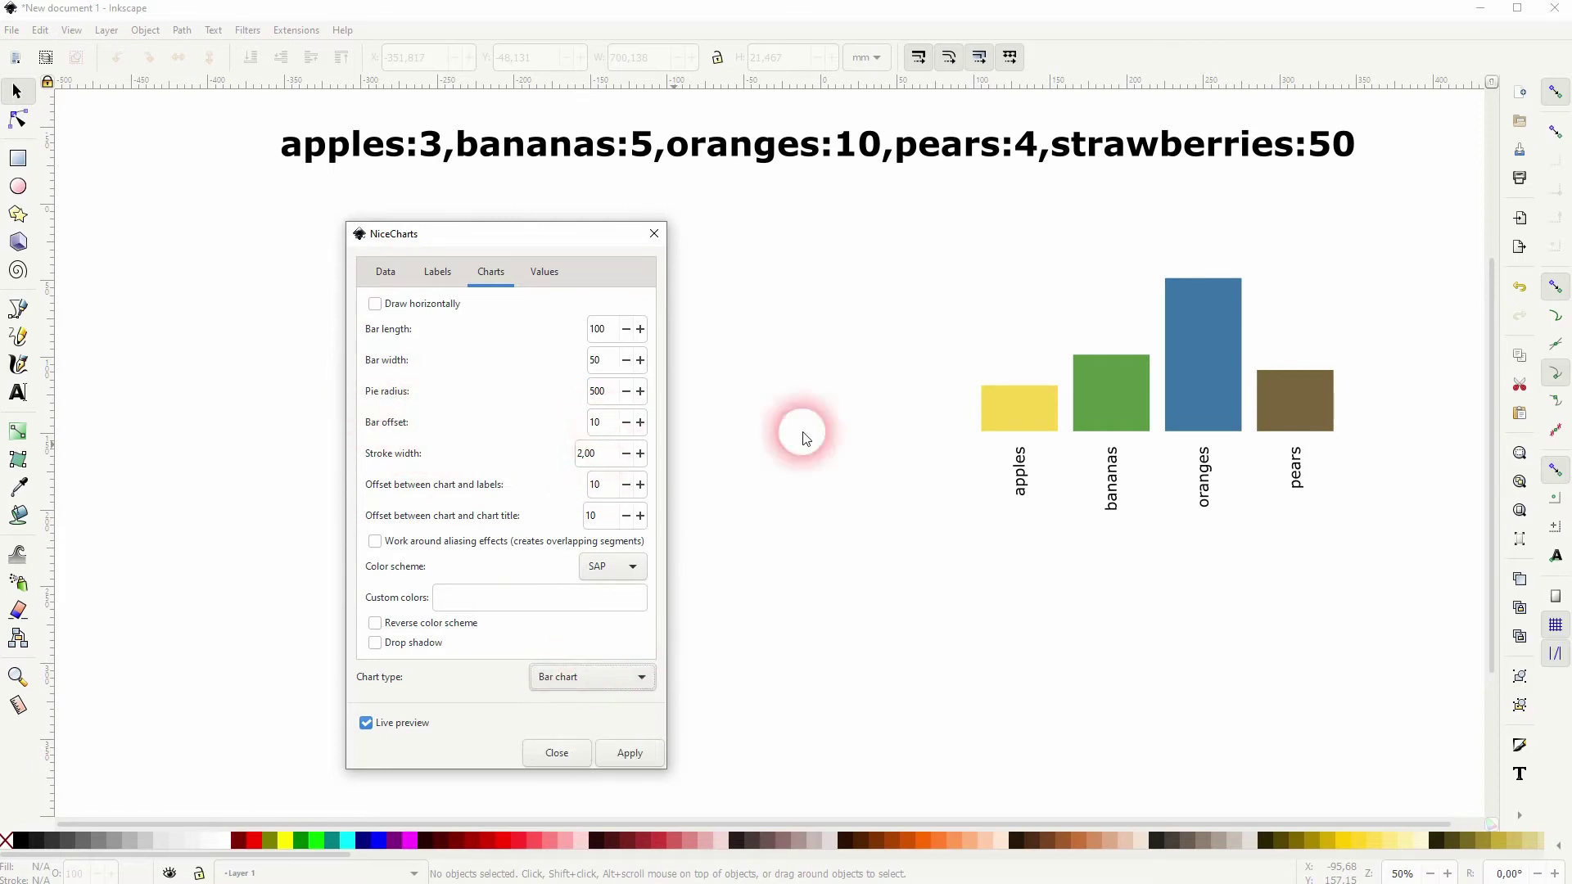
- Try a bar offset of 0, then restore it to 10
drag(606, 422, 540, 432)
text(0)
click(594, 392)
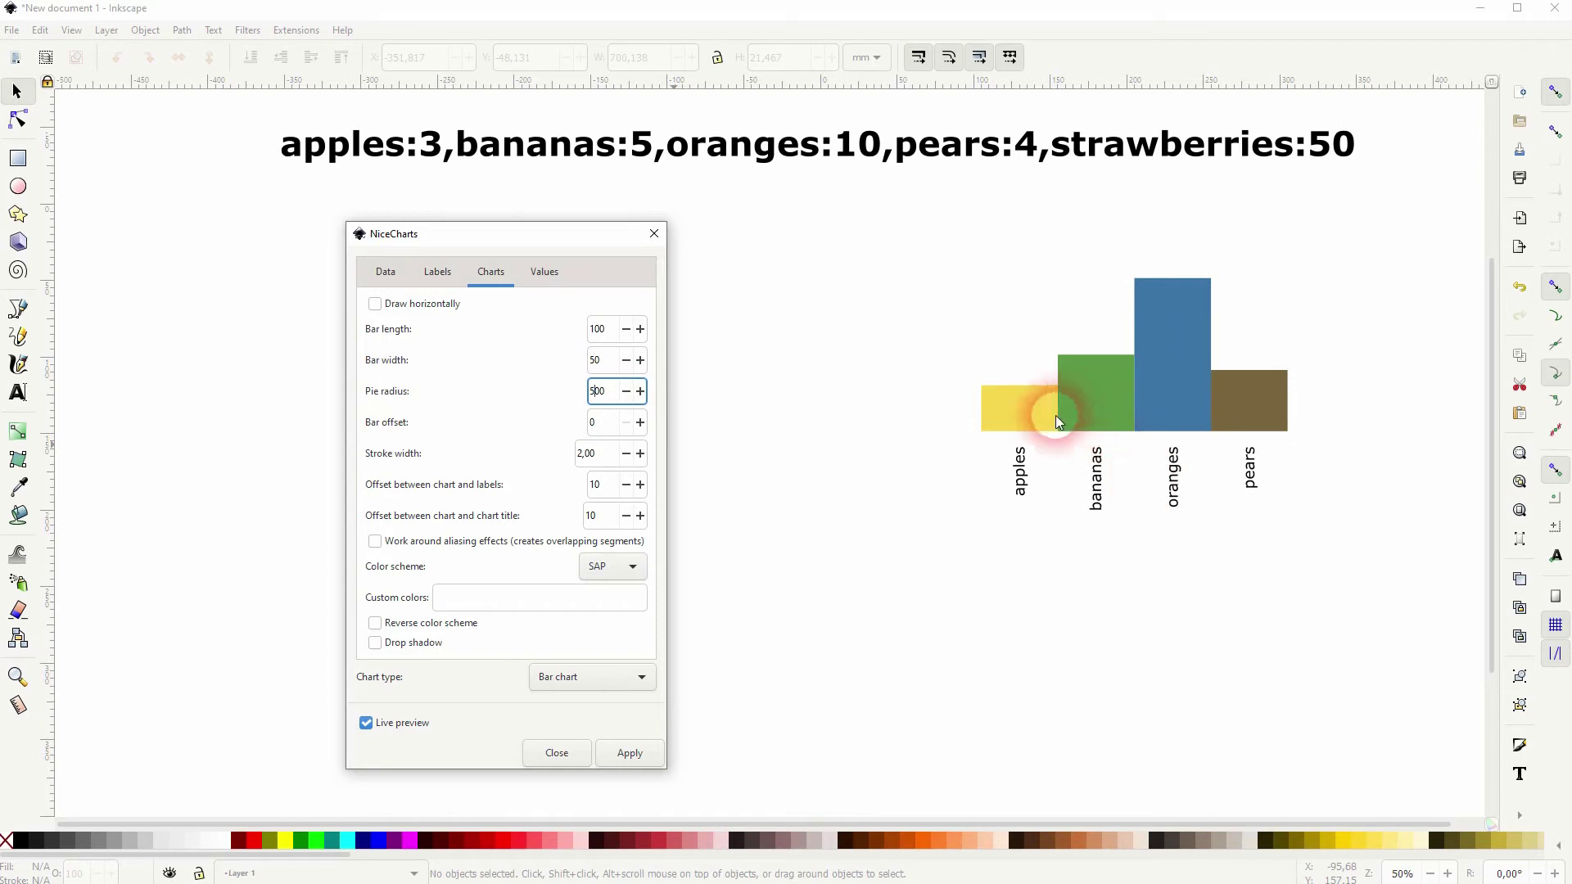
drag(605, 423, 512, 427)
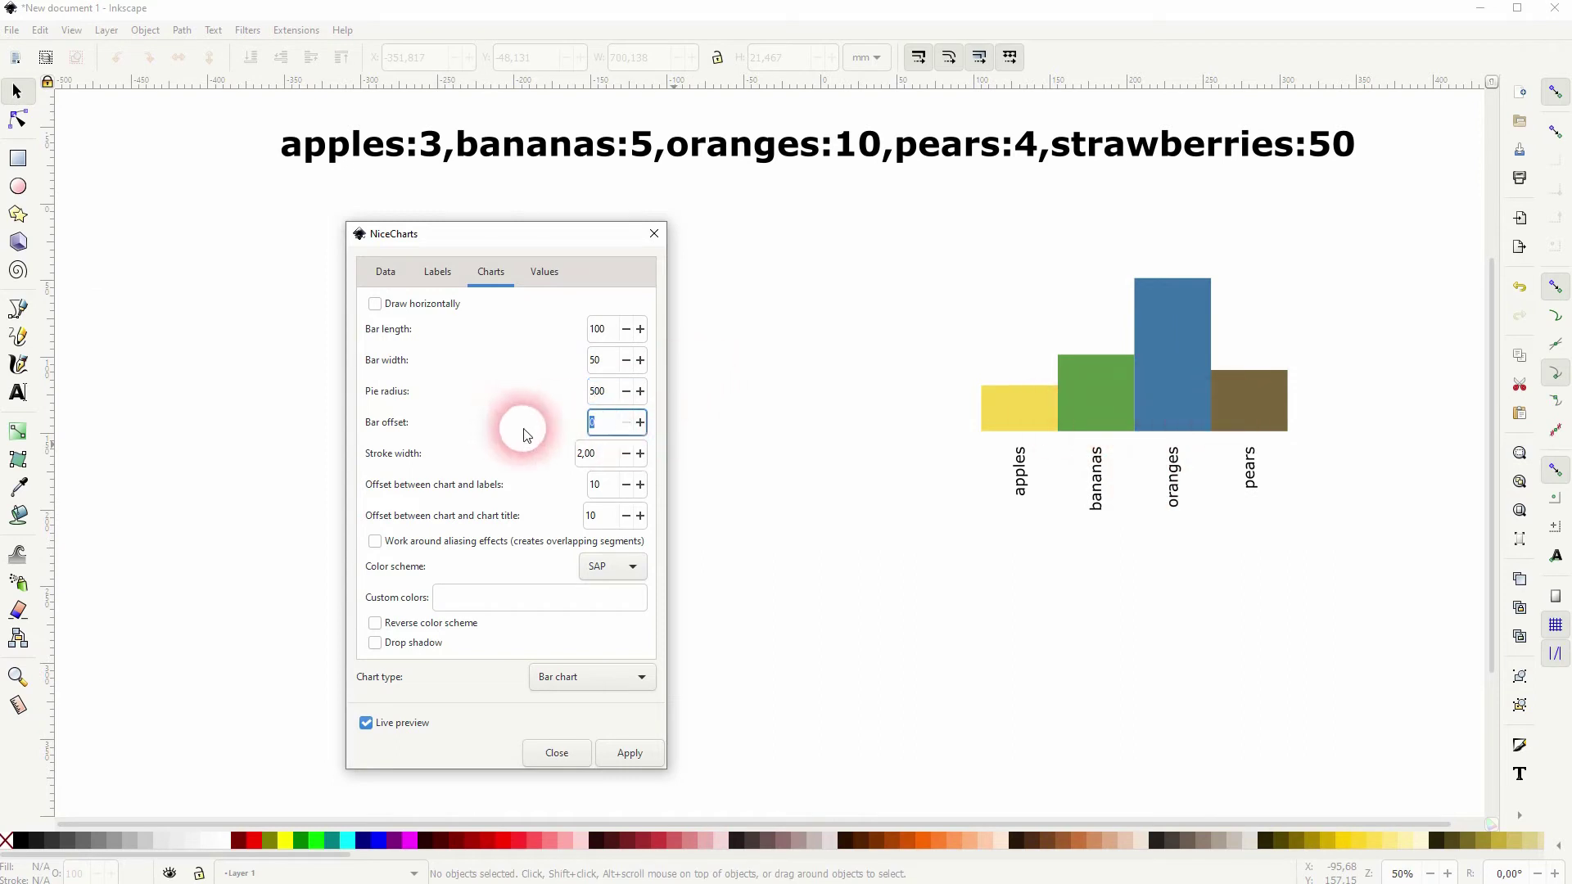
text(10)
click(610, 454)
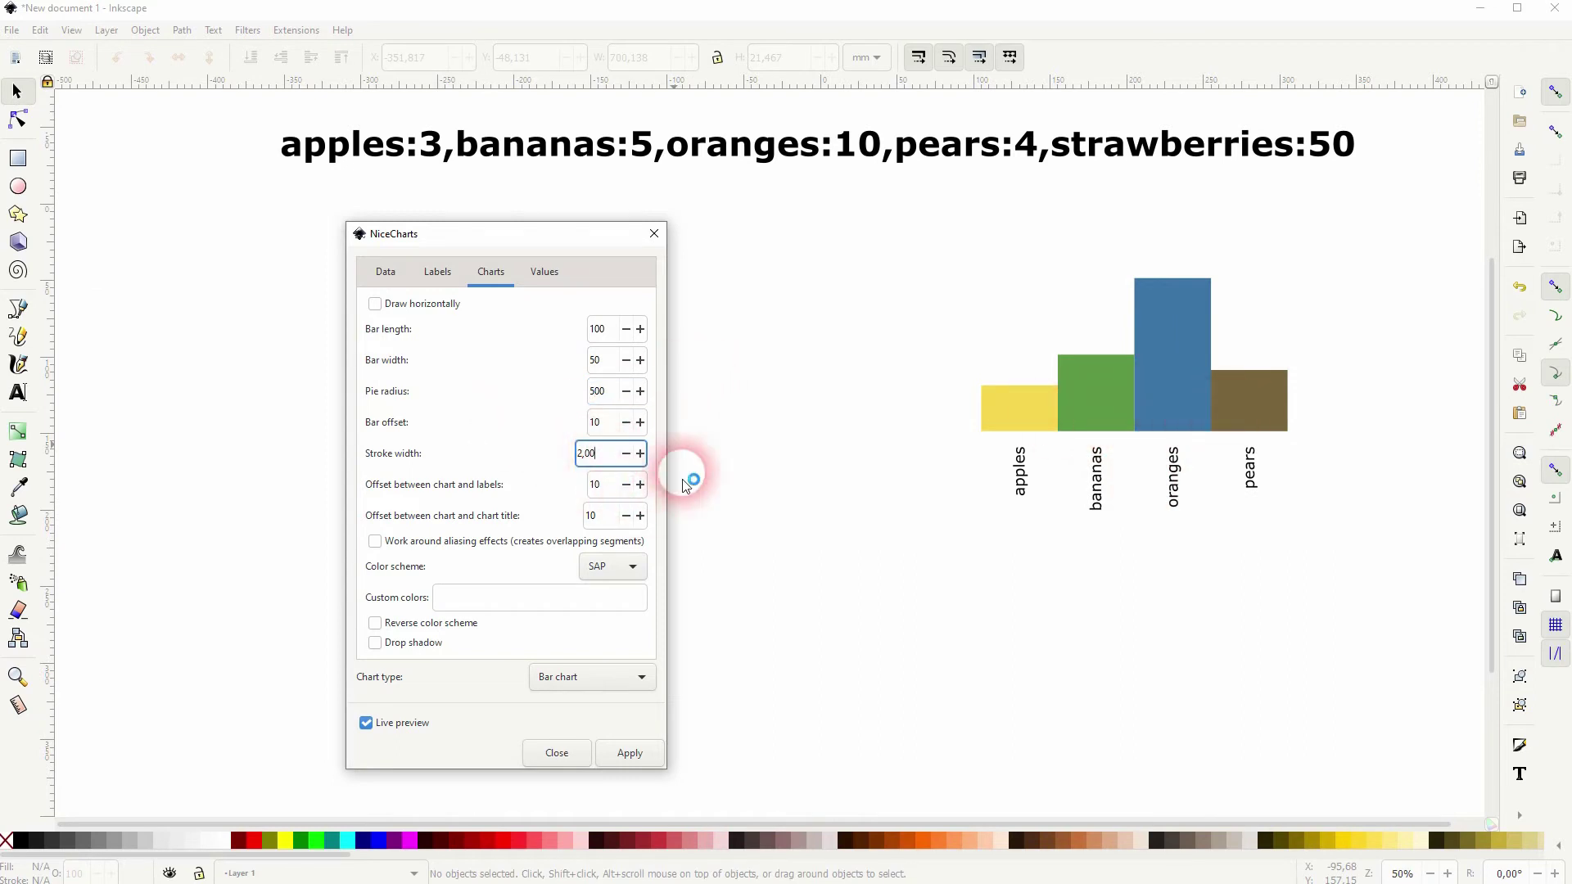
double_click(615, 456)
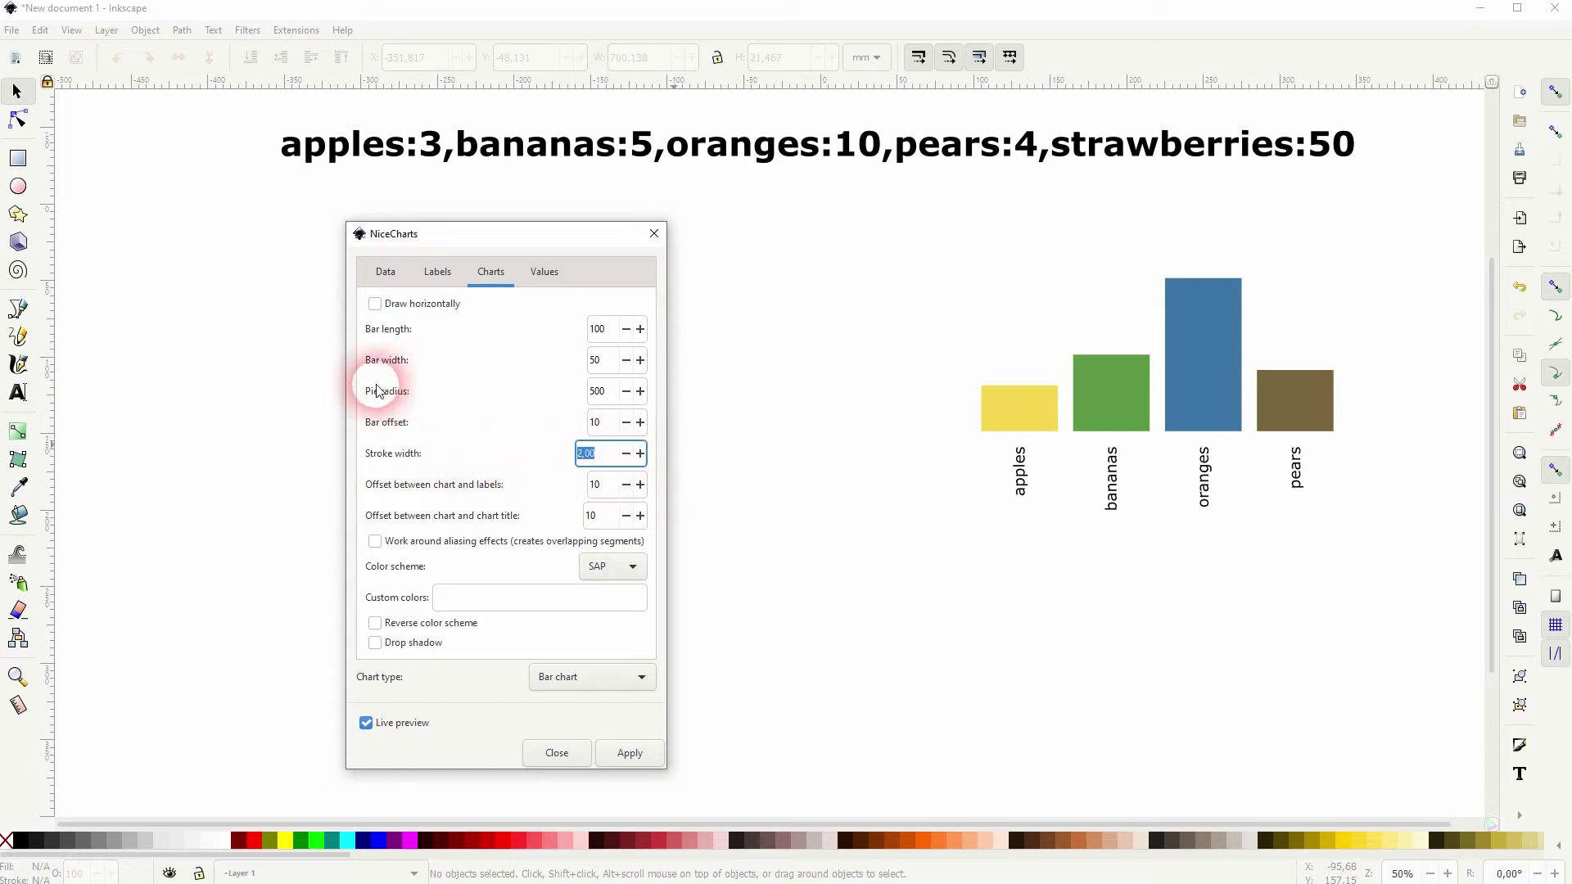
- Try a label offset of 20, then set it back to 10
double_click(606, 484)
text(20)
click(603, 516)
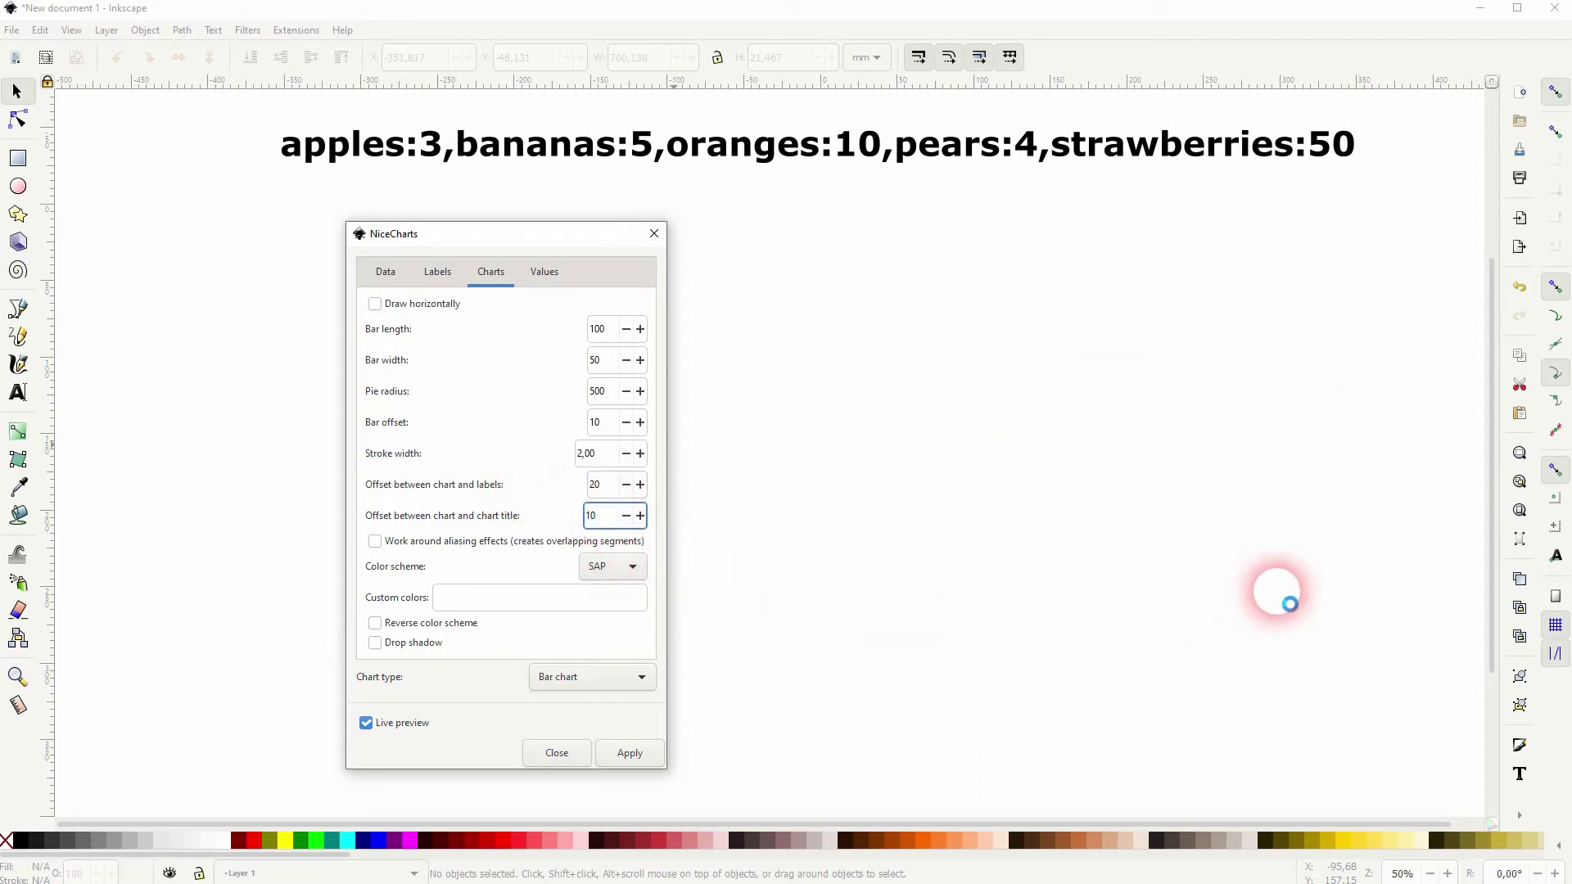
double_click(610, 484)
text(10)
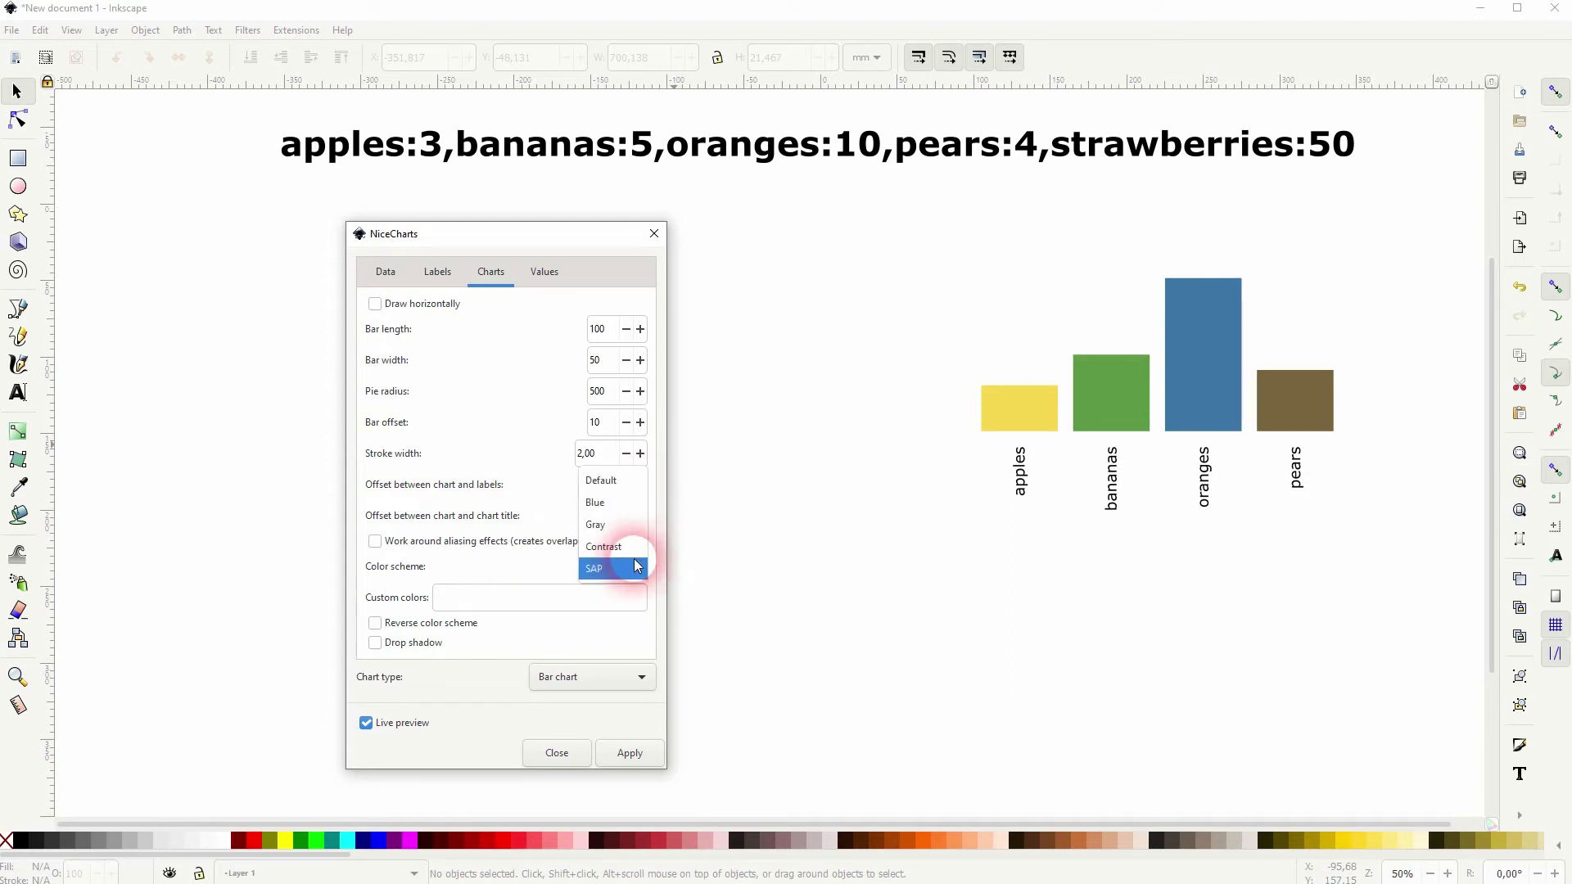
- Try the Contrast colour scheme, revert to SAP, enable Drop shadow and tick Show values
click(628, 547)
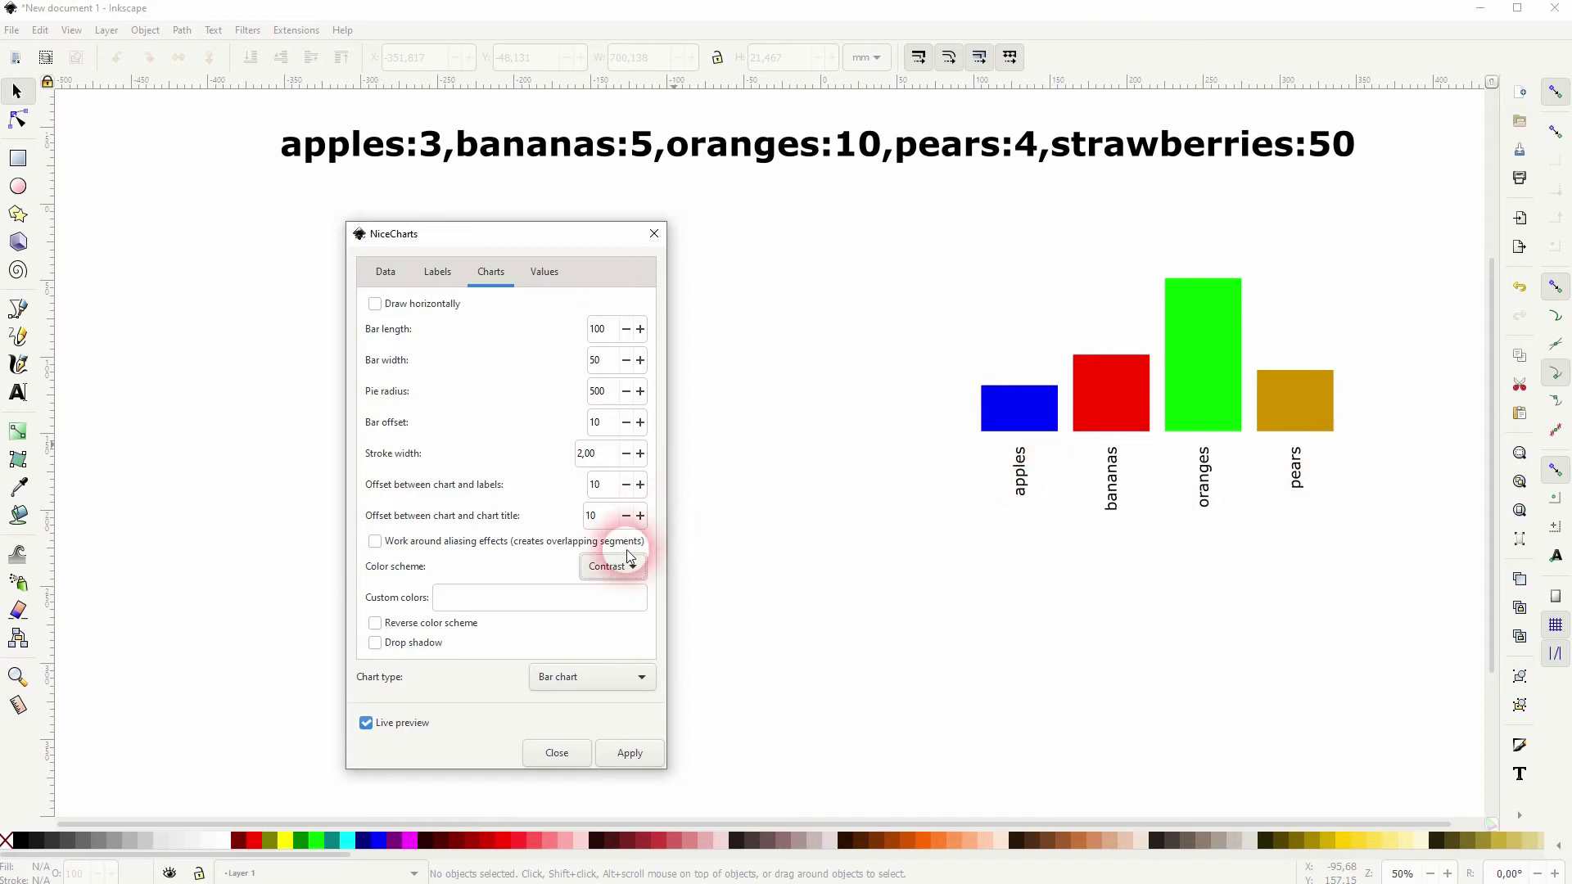
click(618, 590)
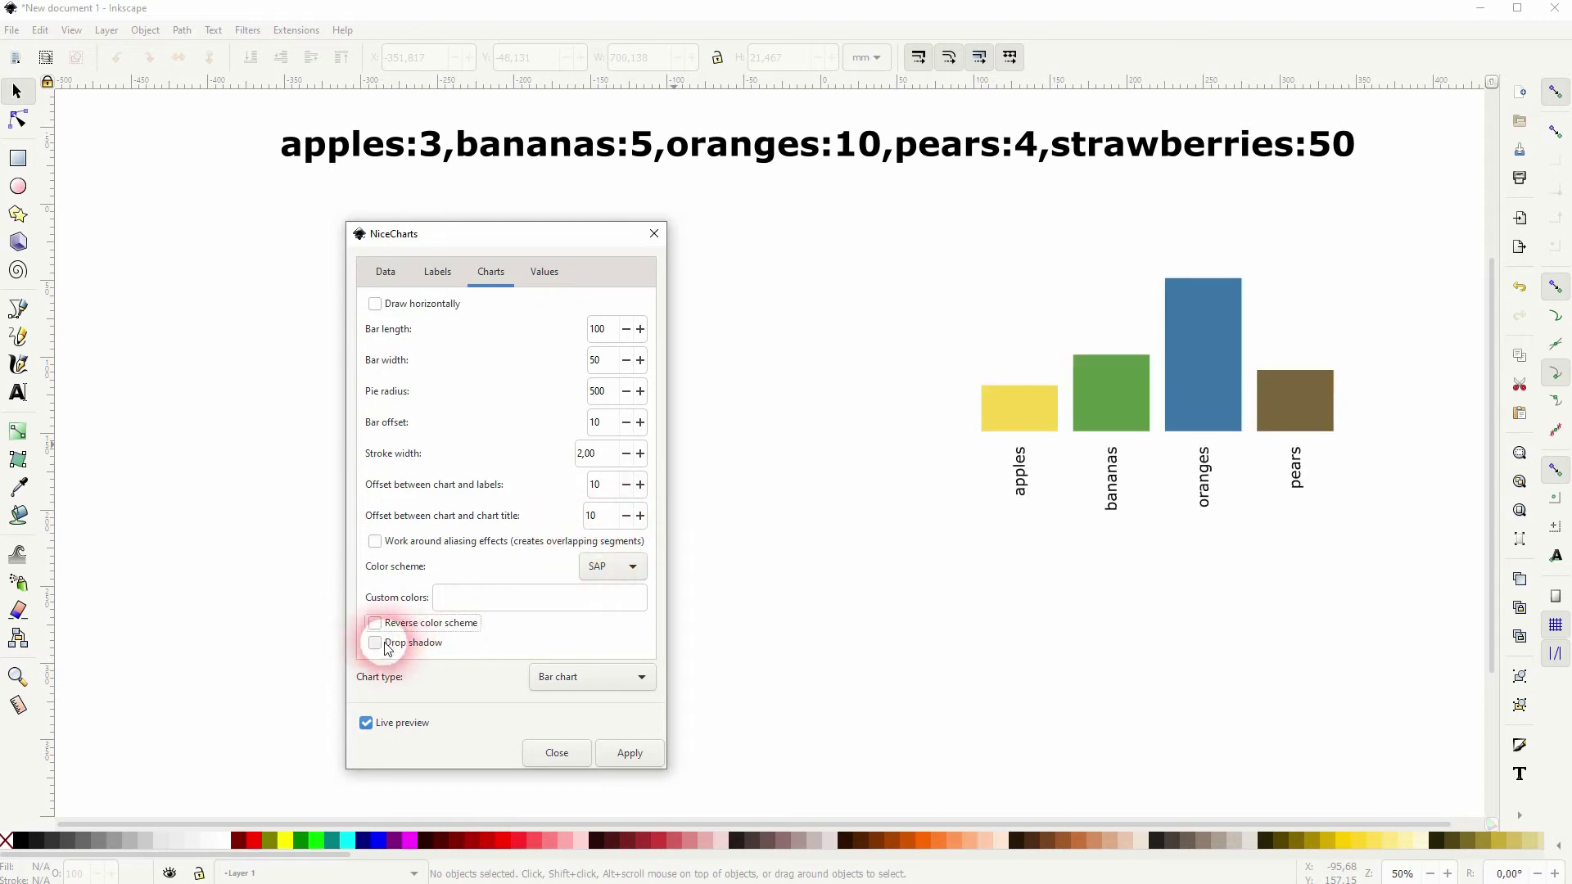
click(1088, 447)
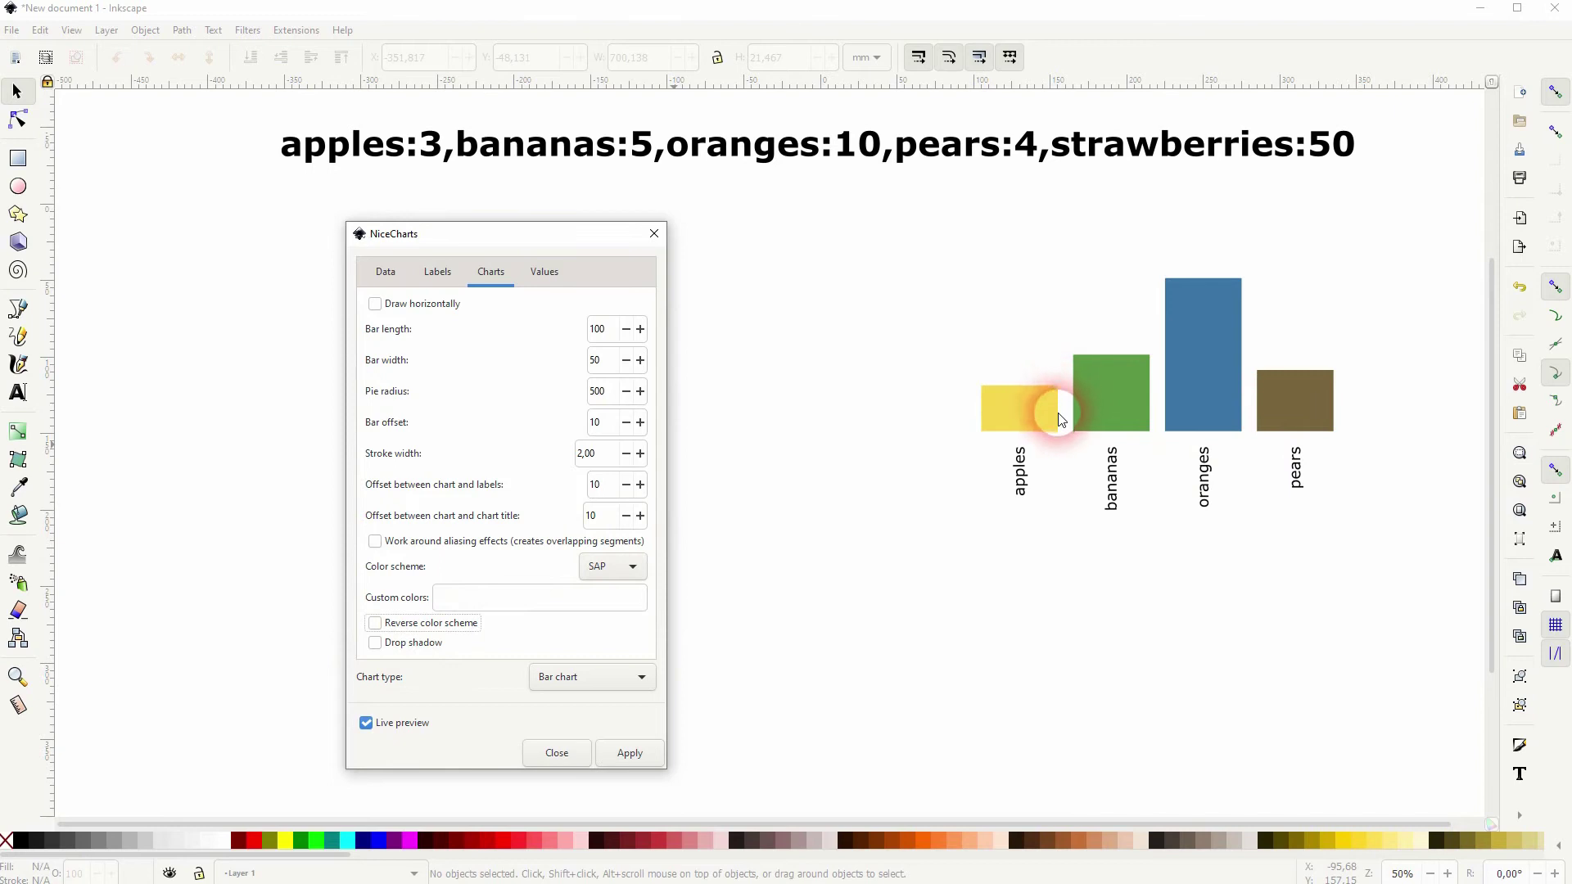
click(379, 642)
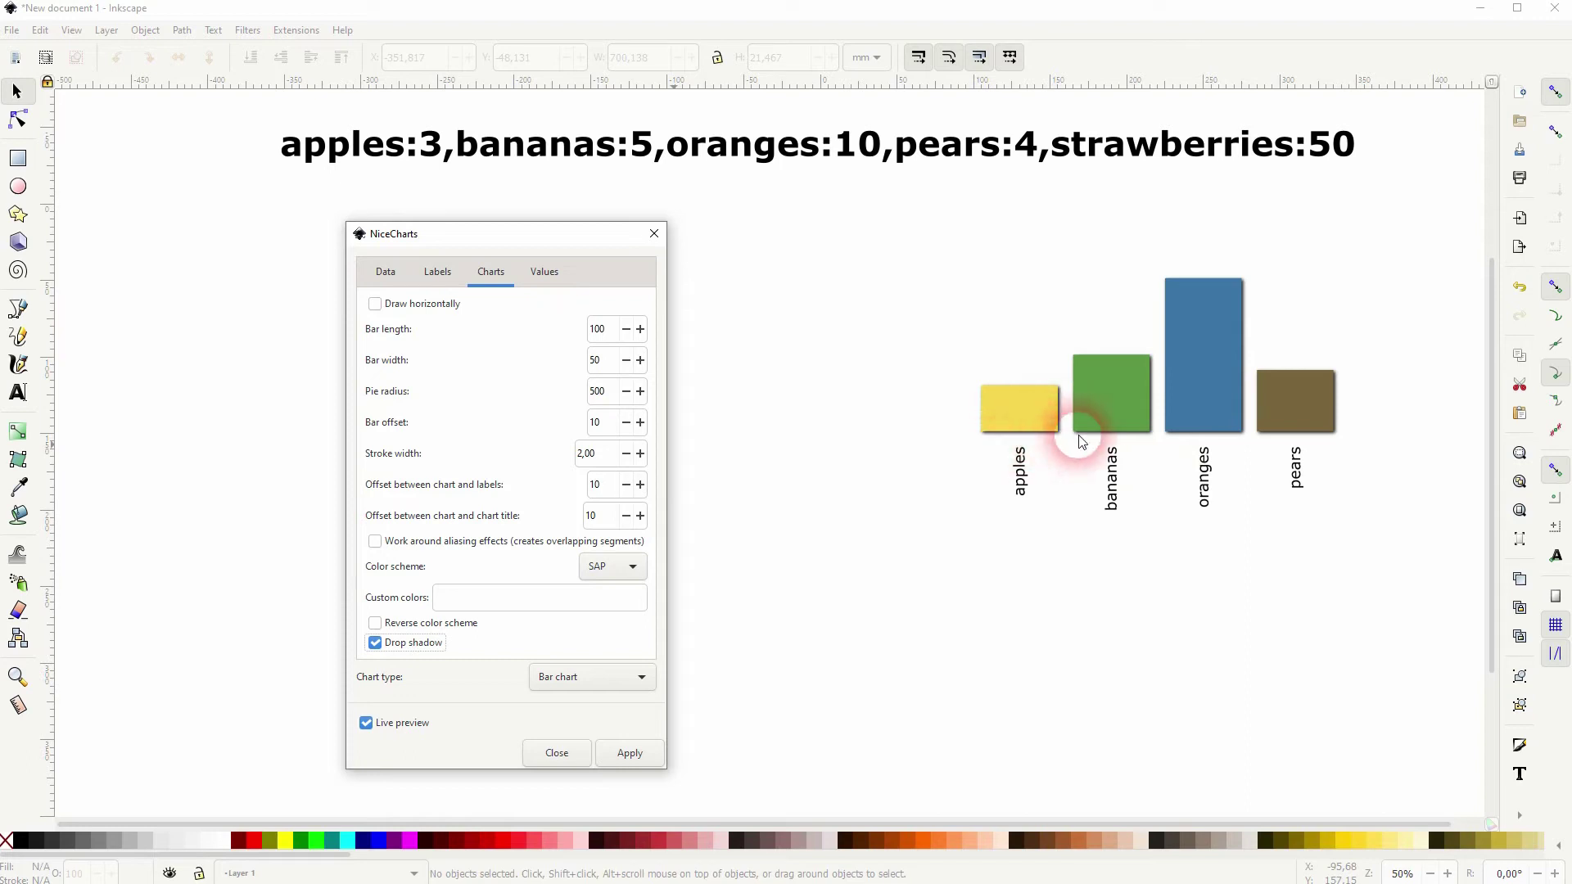
click(539, 272)
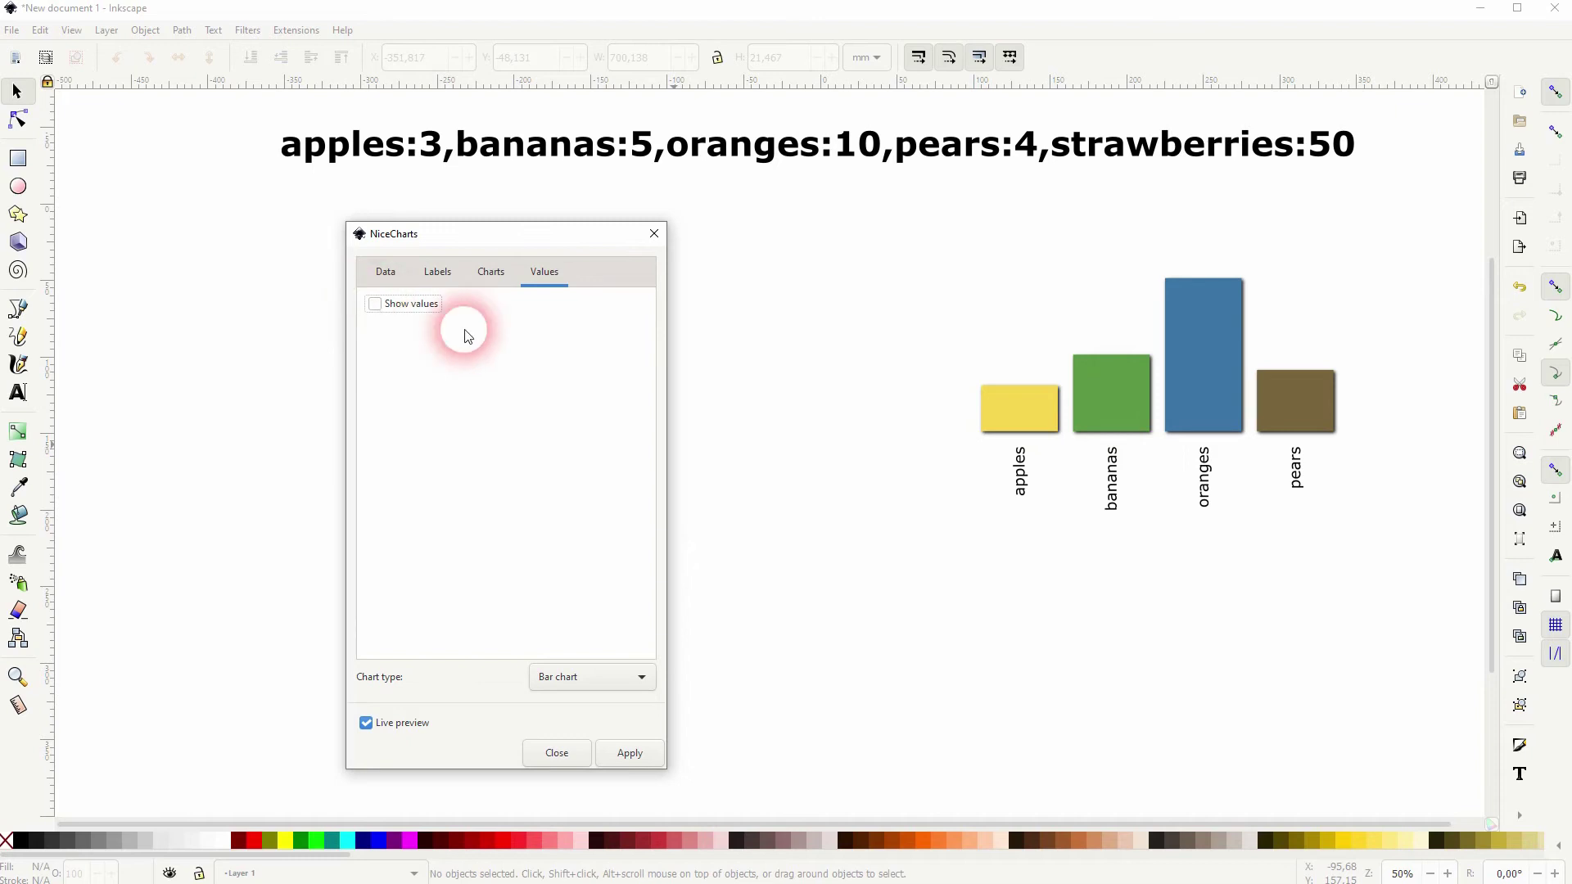
click(408, 305)
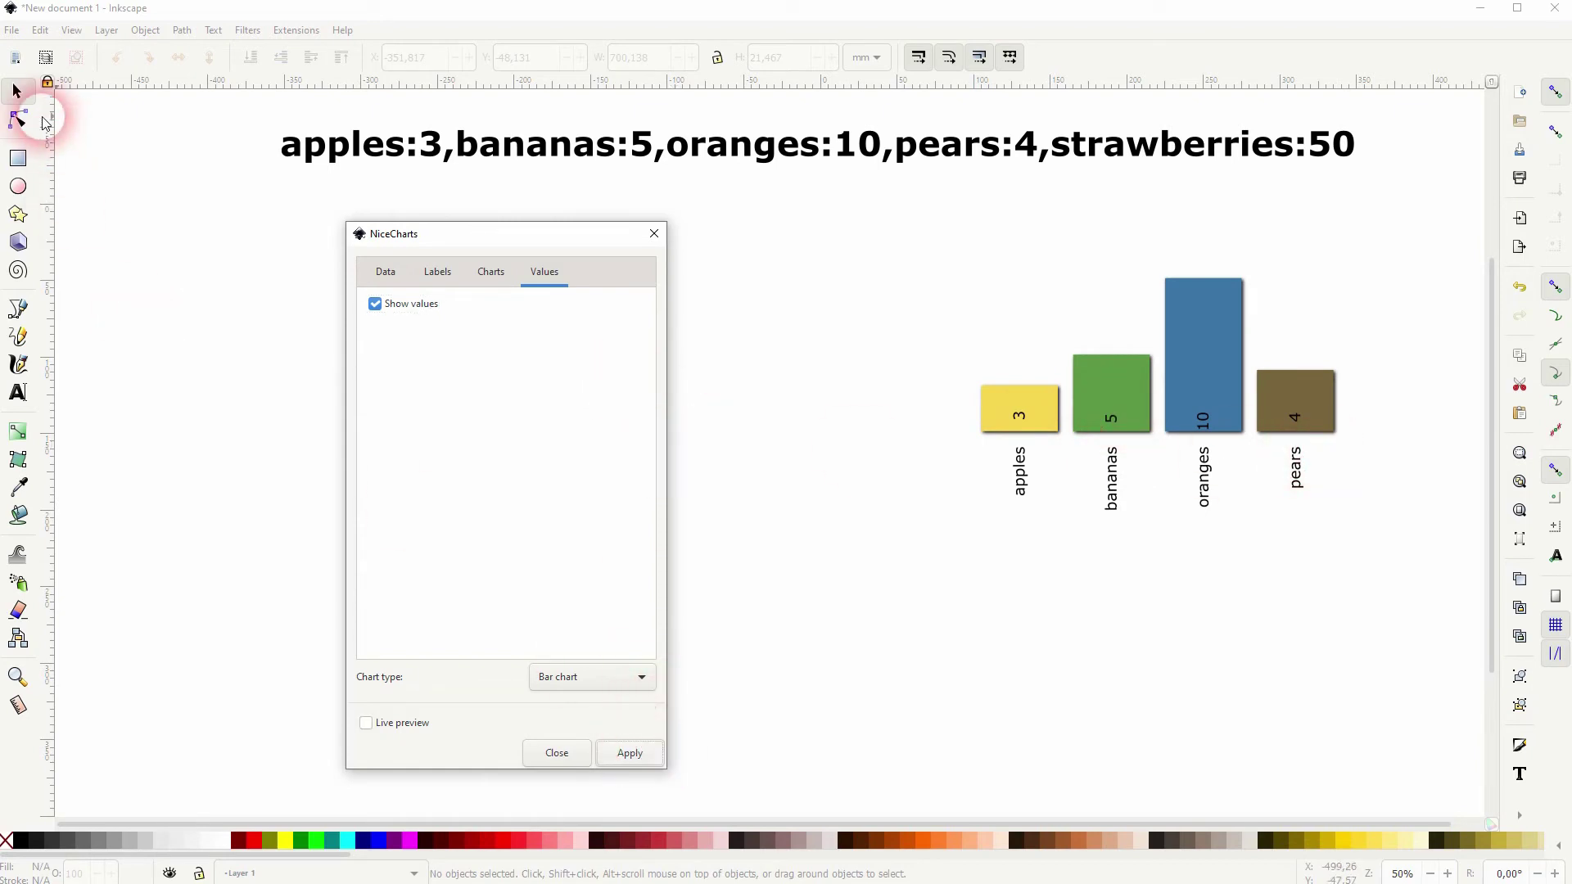
- Close NiceCharts, test-drag the oranges and bananas bars, then undo the moves
click(654, 233)
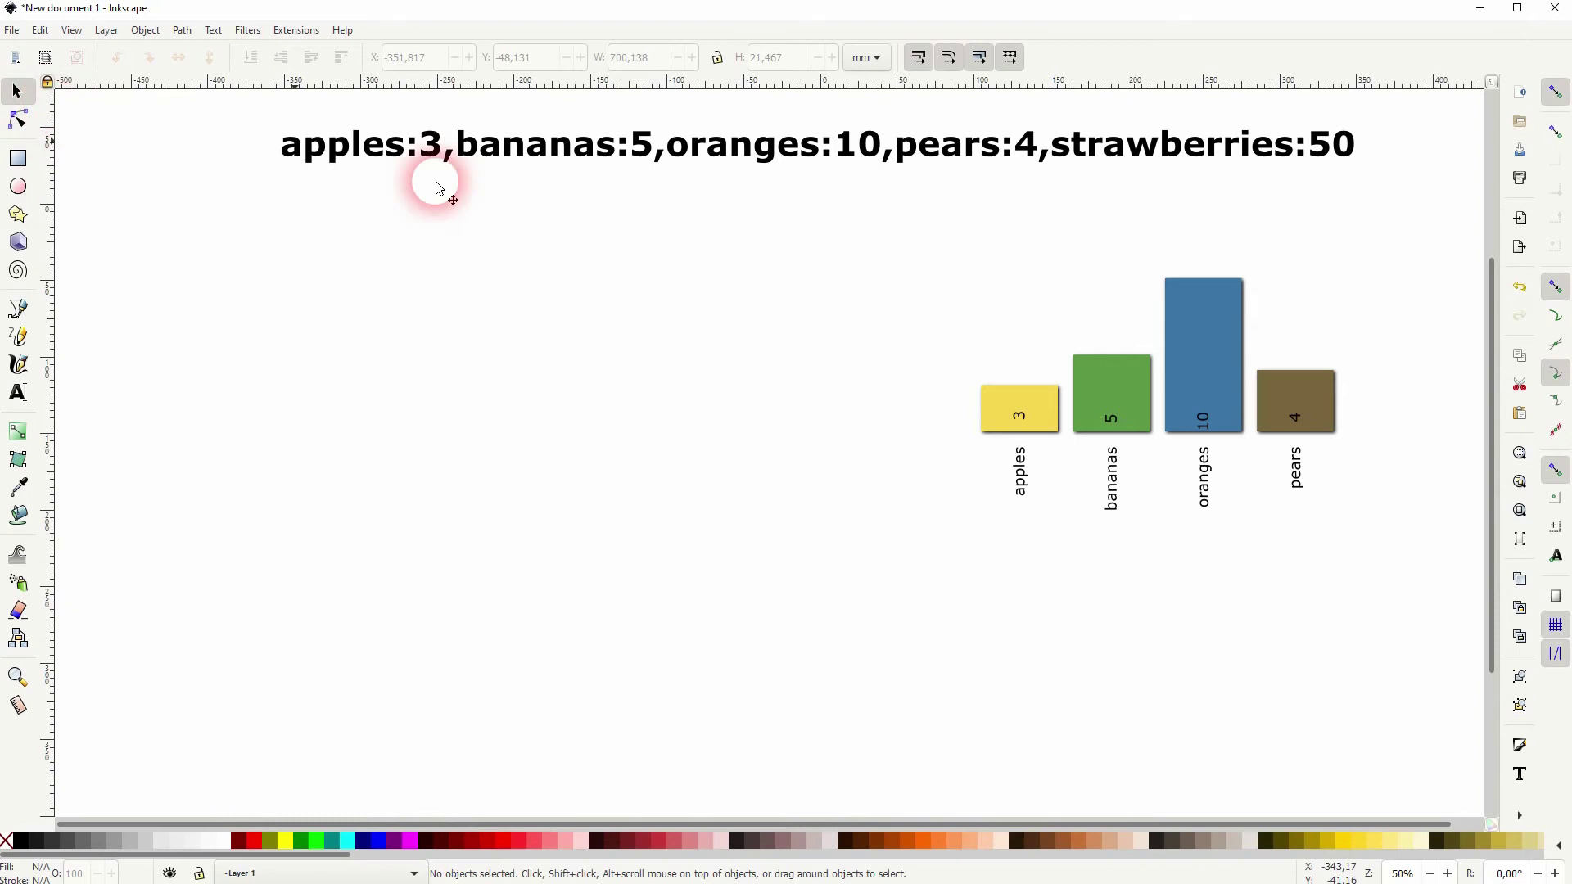
drag(1182, 326, 661, 511)
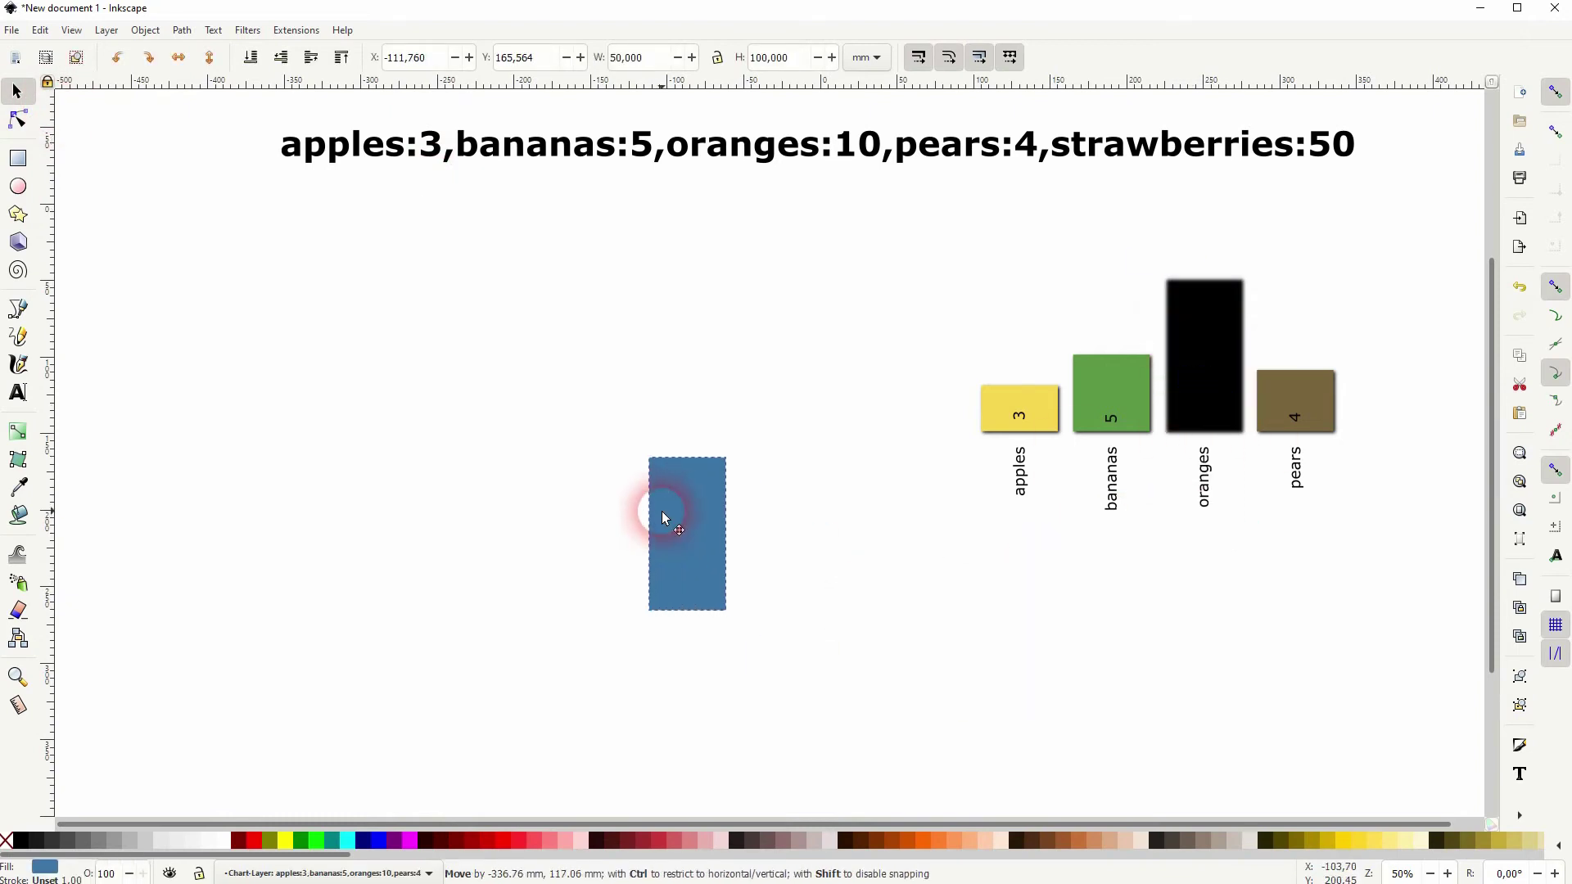
drag(1122, 378, 742, 305)
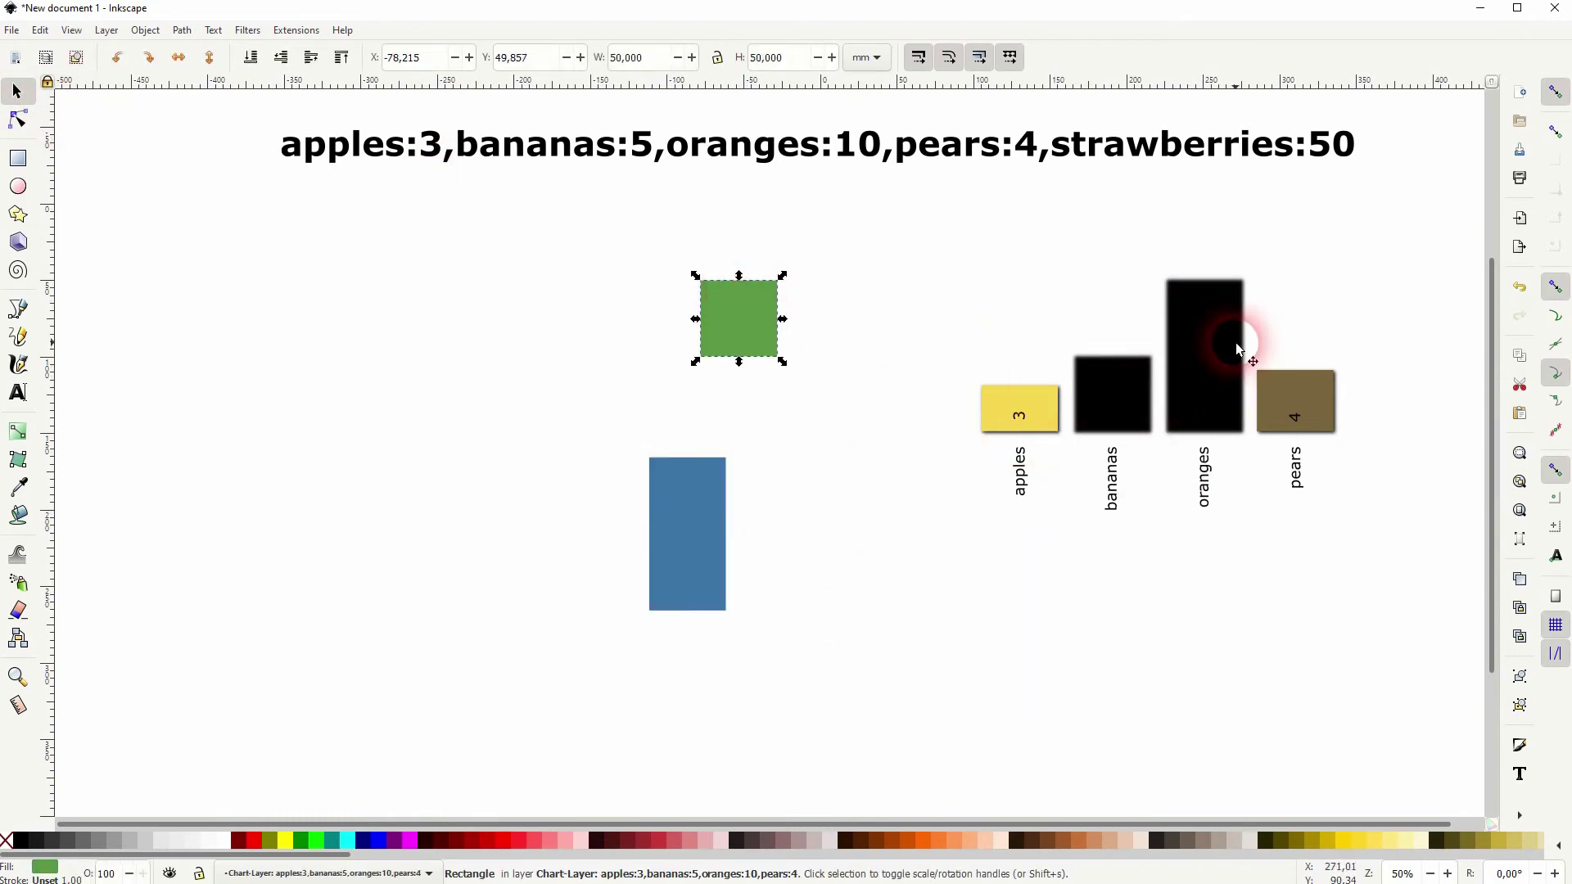
key(ctrl+z)
key(ctrl+z)
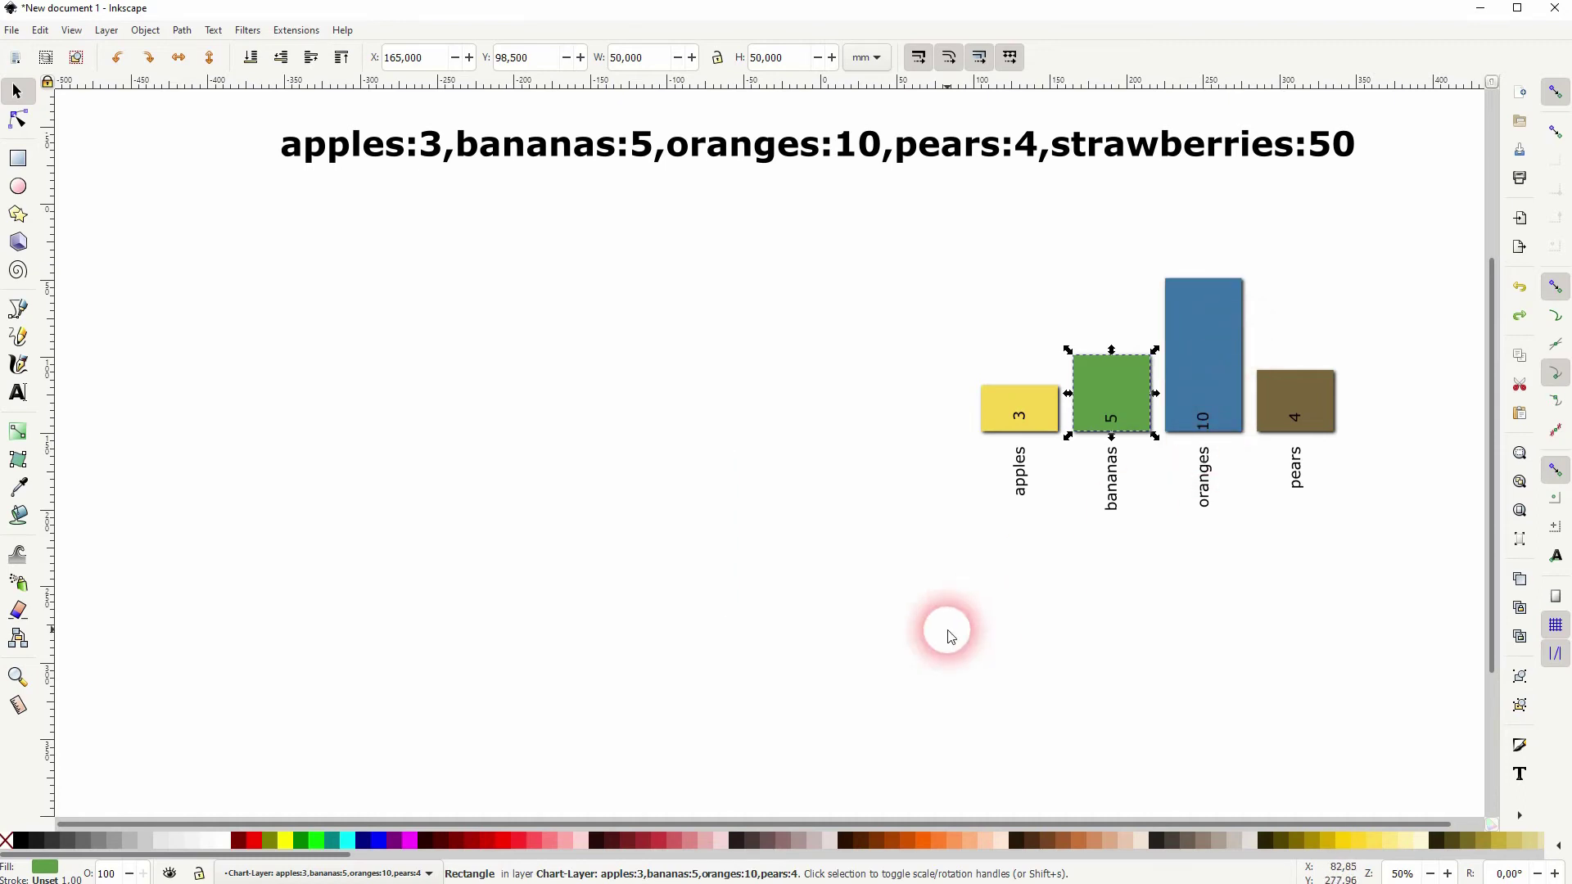
- Recolour the yellow apples bar pink through Fill and Stroke, then deselect it
click(852, 583)
click(992, 405)
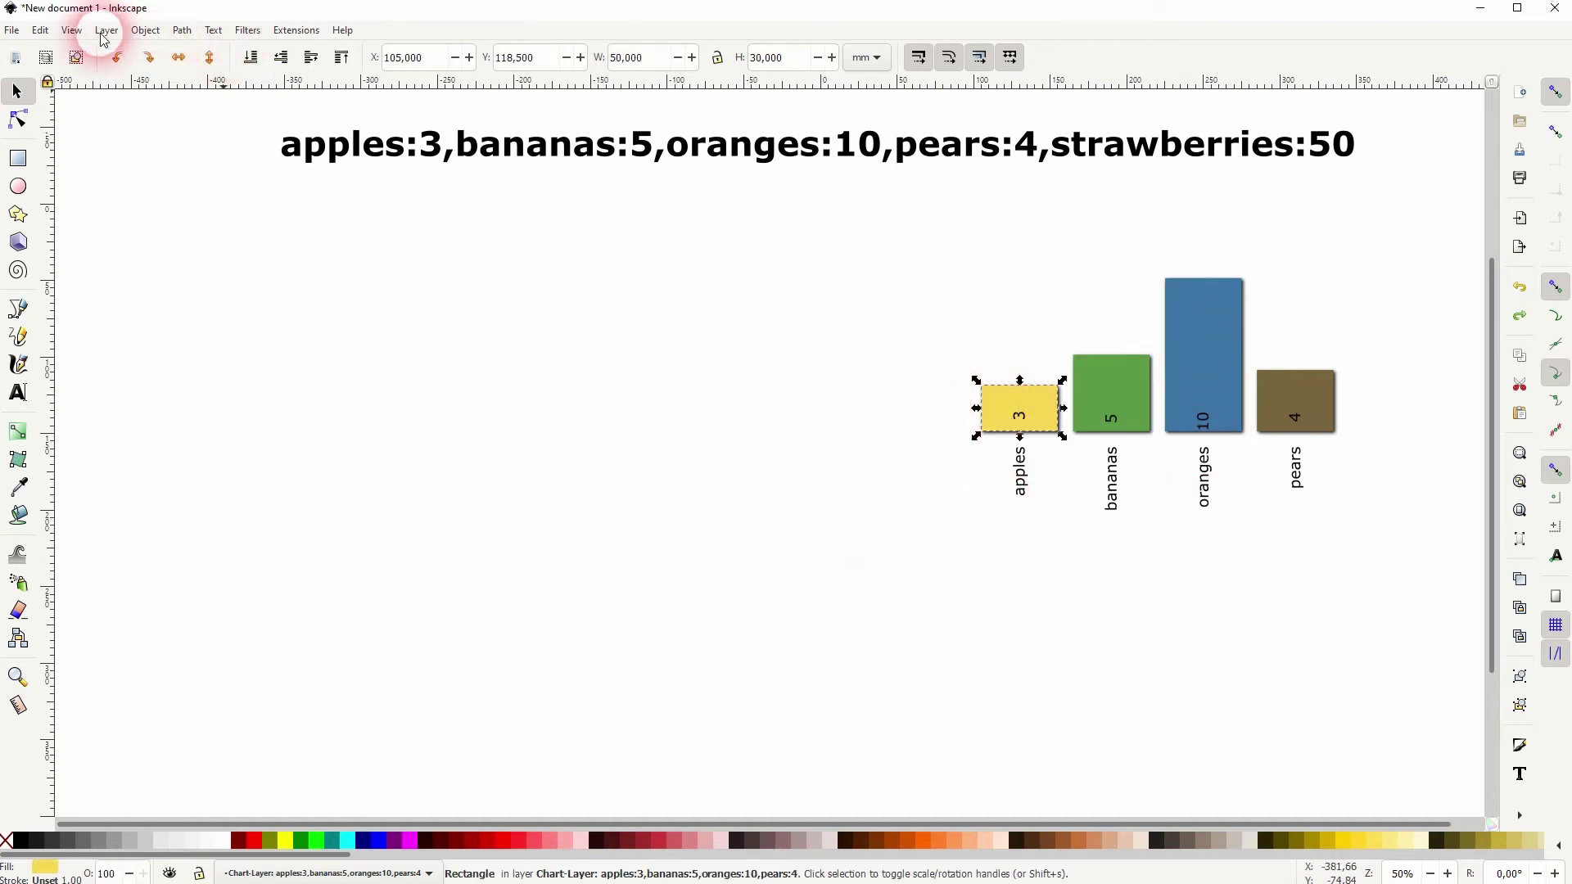
click(145, 31)
click(171, 72)
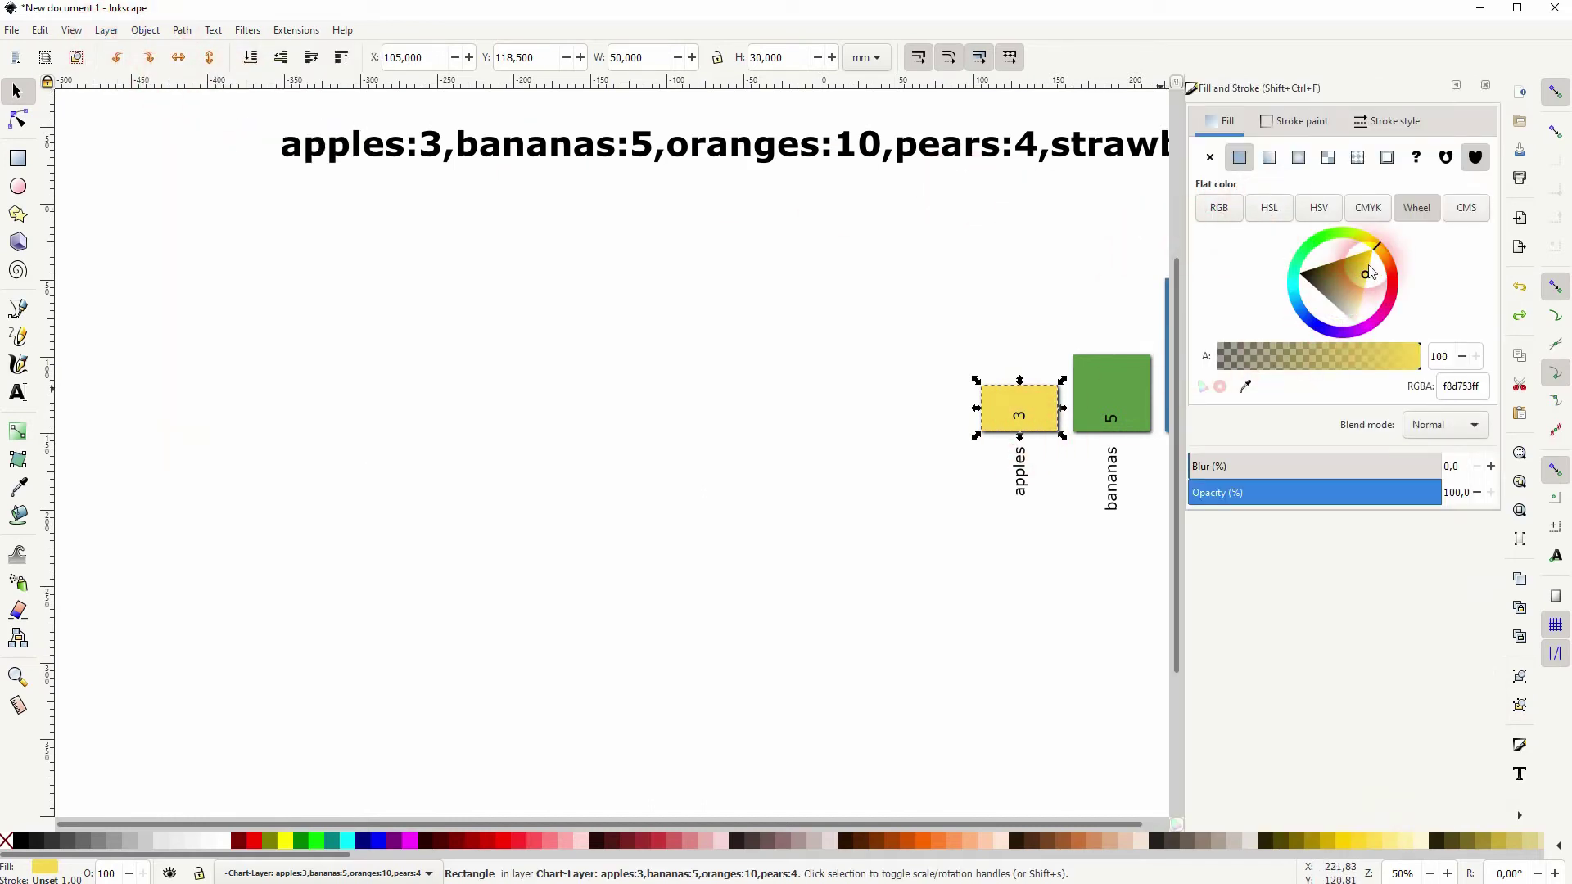
drag(1383, 252, 1403, 301)
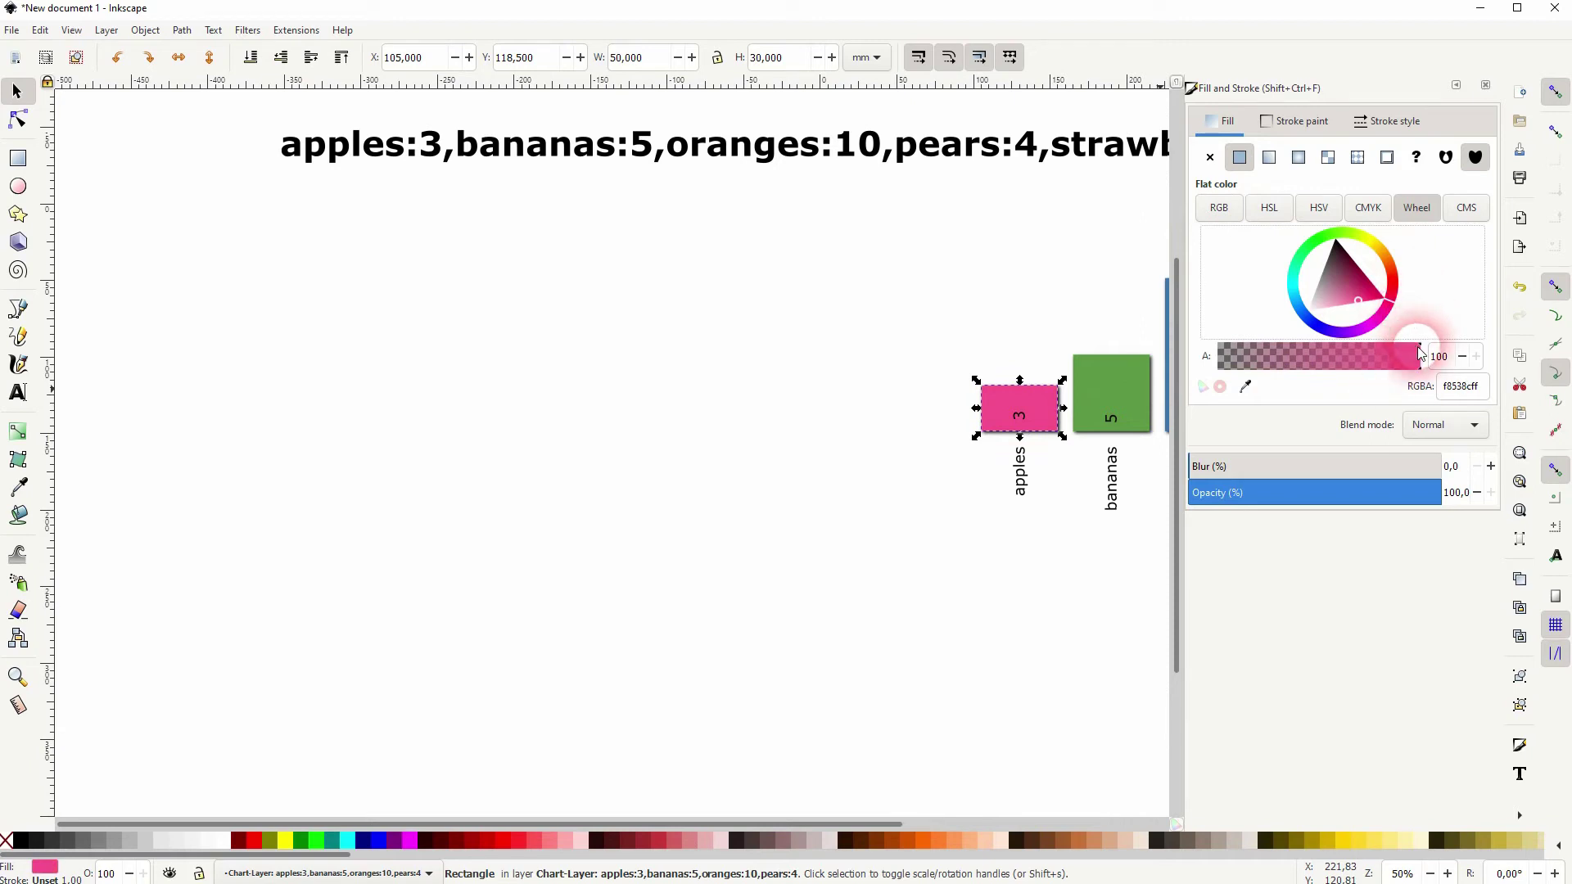
click(1485, 84)
click(849, 593)
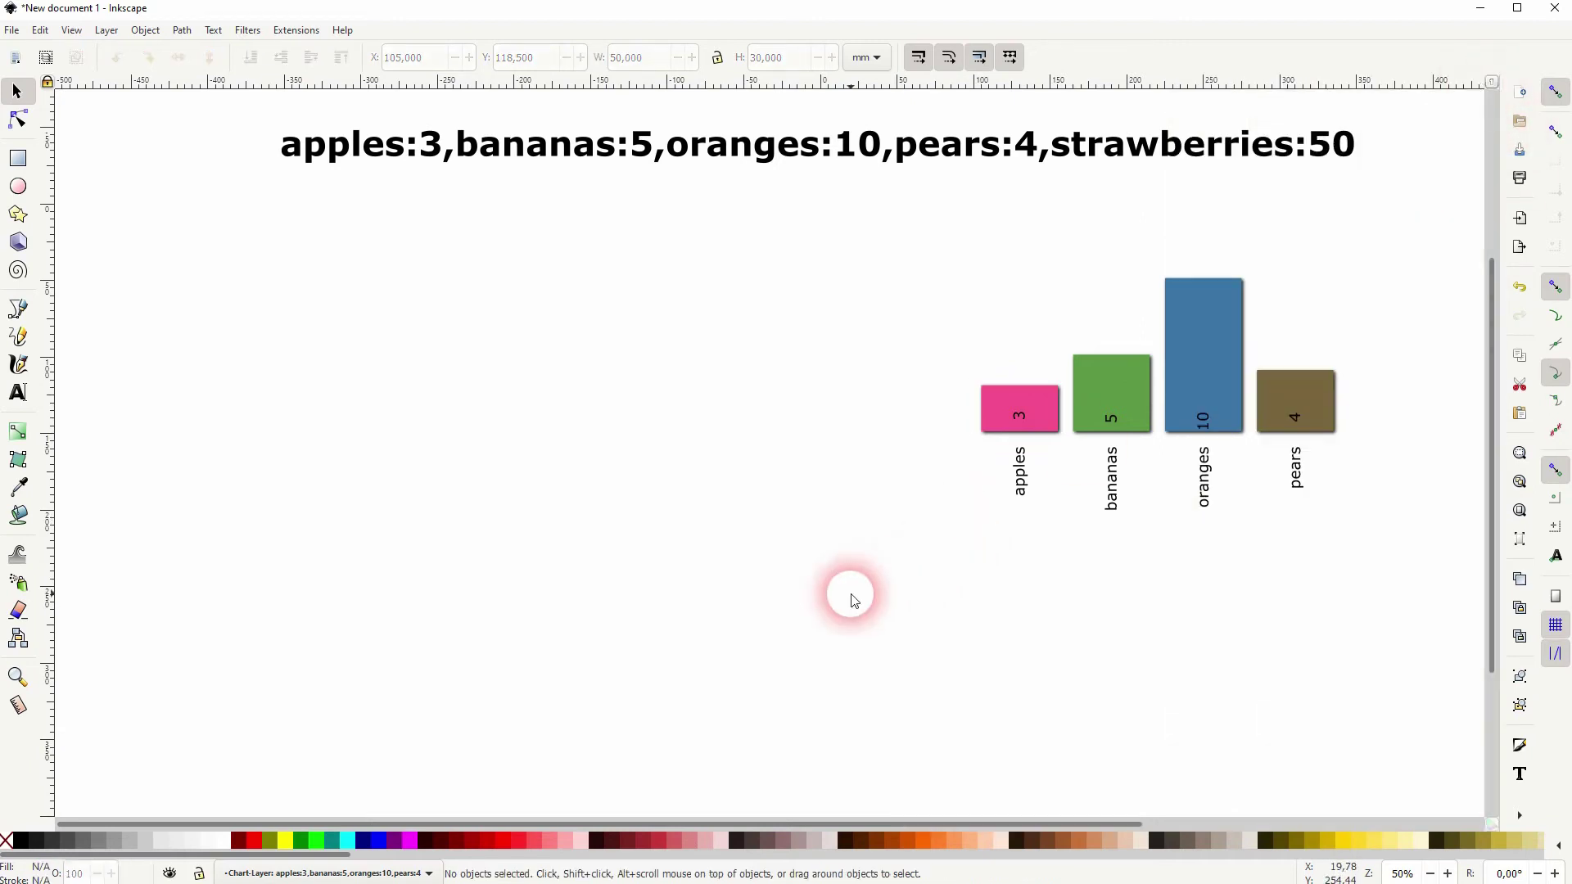
- Delete the whole chart, the leftover blurred shadow rectangle and the fruit data text
drag(865, 578, 1457, 221)
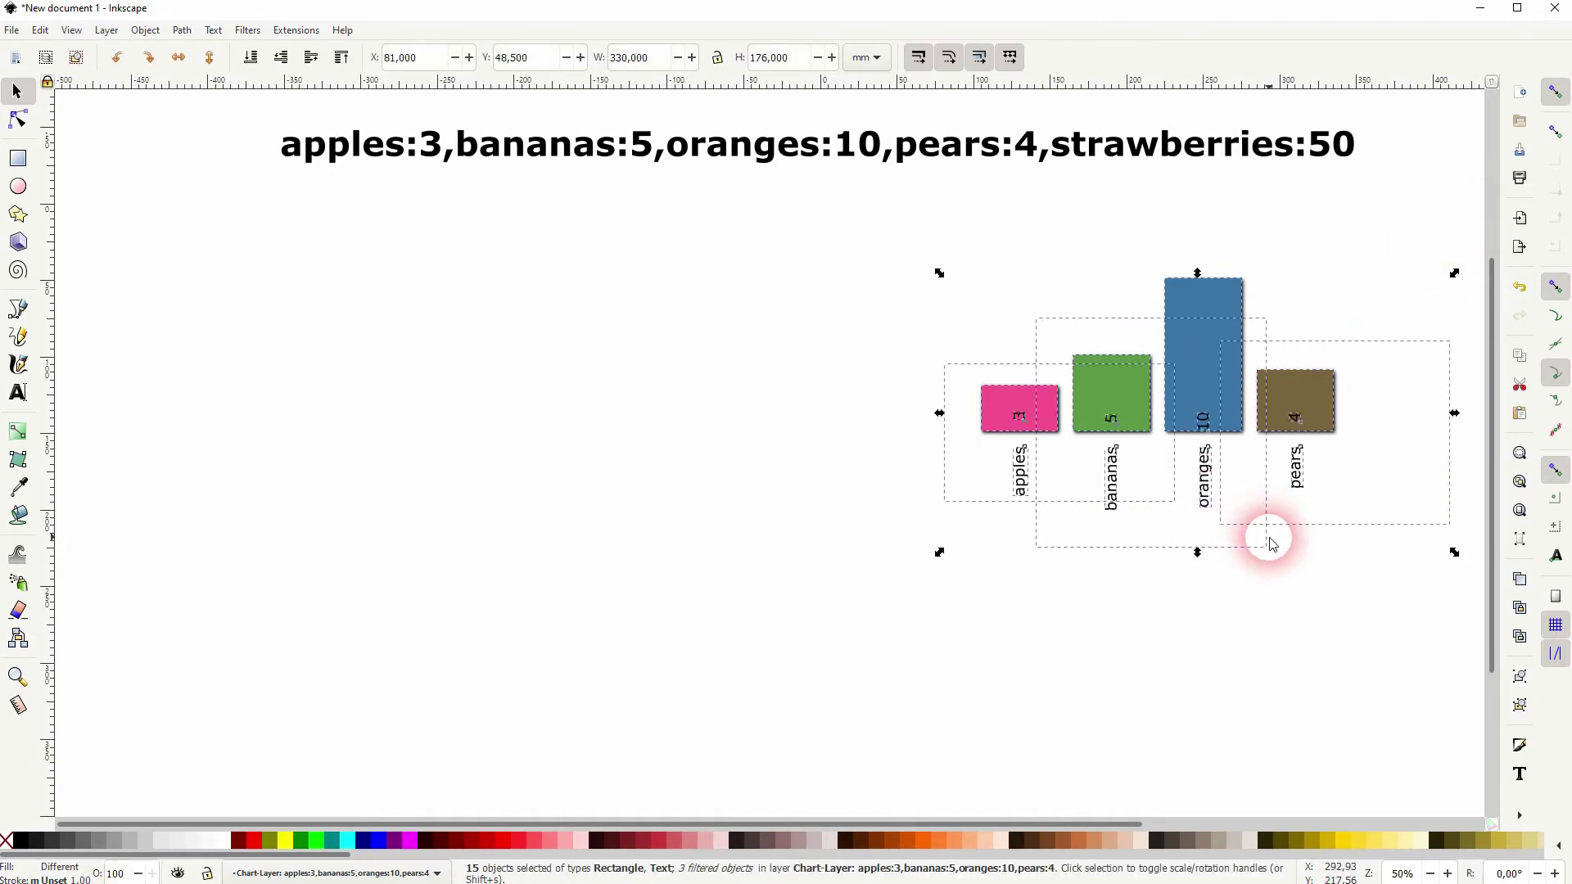
key(Delete)
drag(1039, 509, 1319, 214)
click(1194, 306)
key(Delete)
drag(231, 218, 1401, 255)
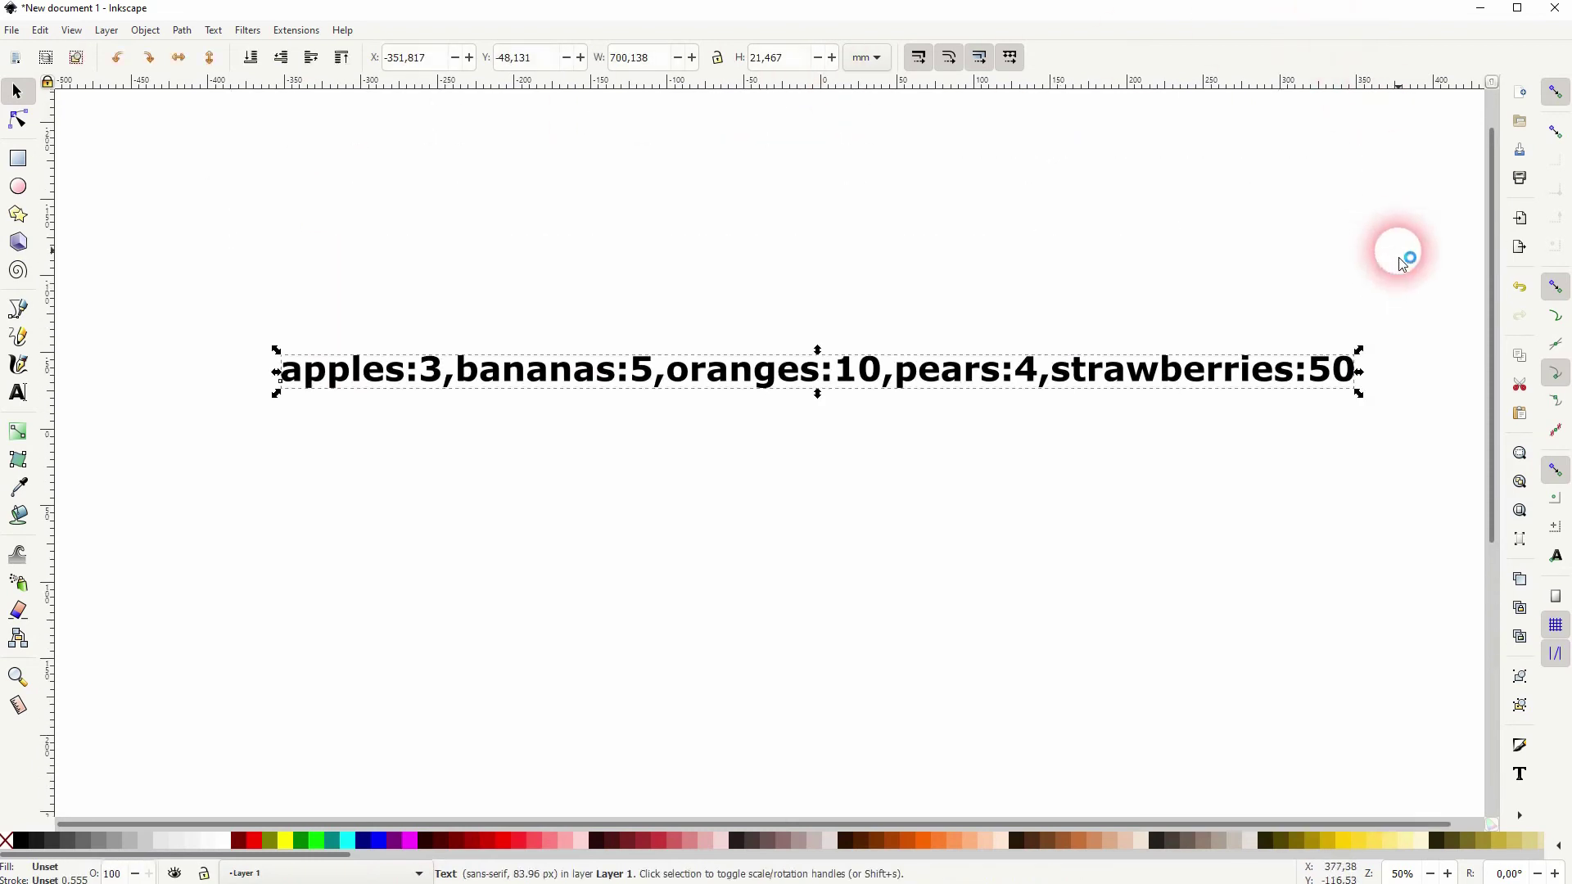
key(Delete)
- Draw a tall pink rectangle at the left of the page
click(18, 160)
drag(237, 223, 333, 451)
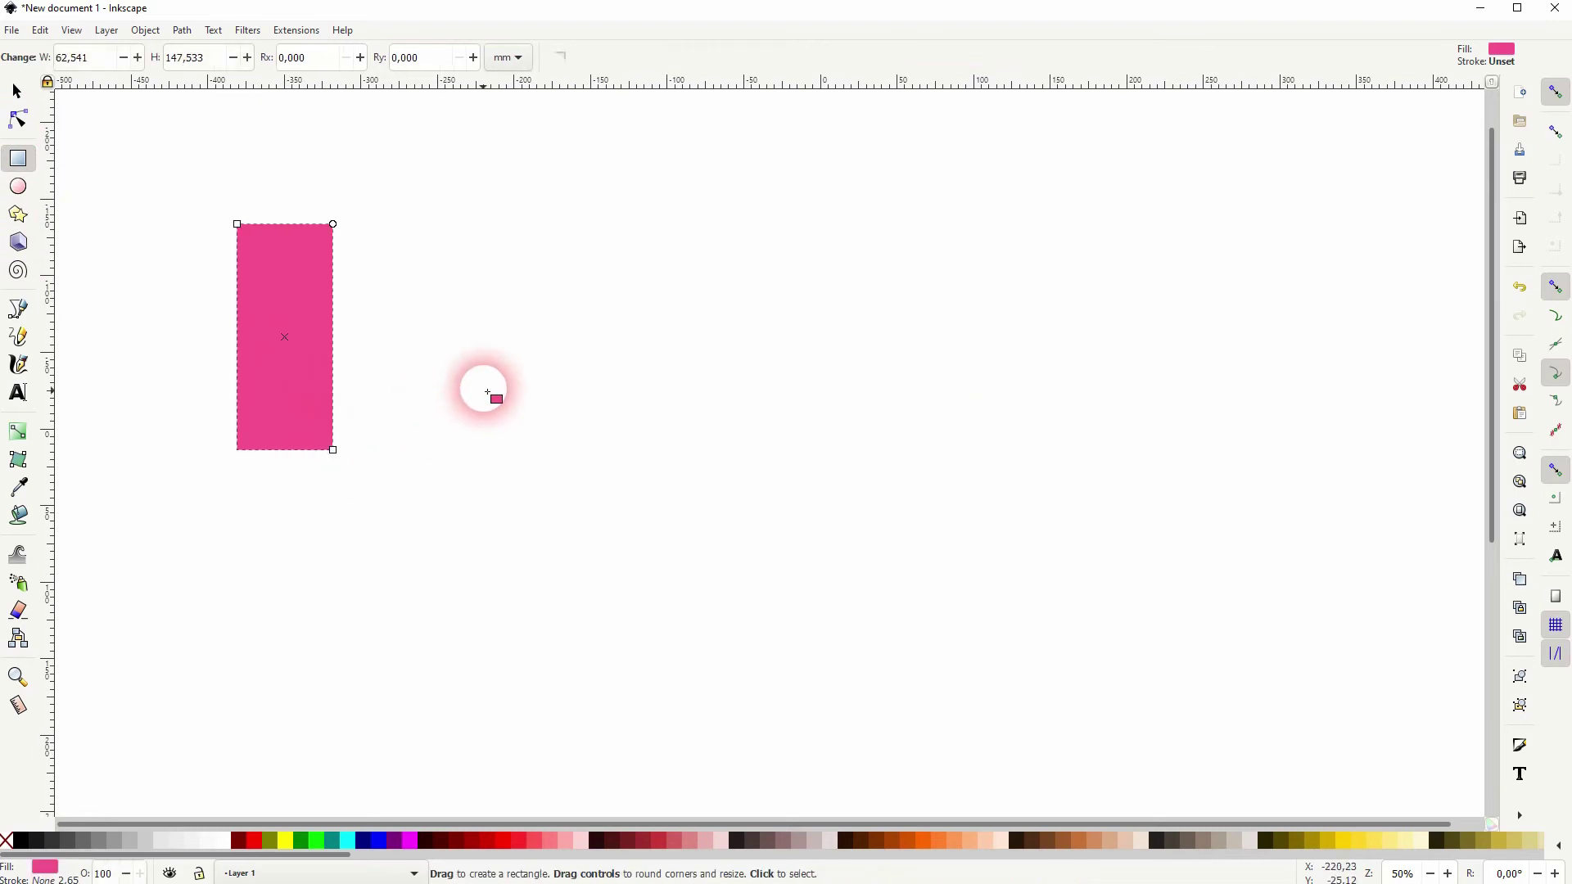
click(18, 91)
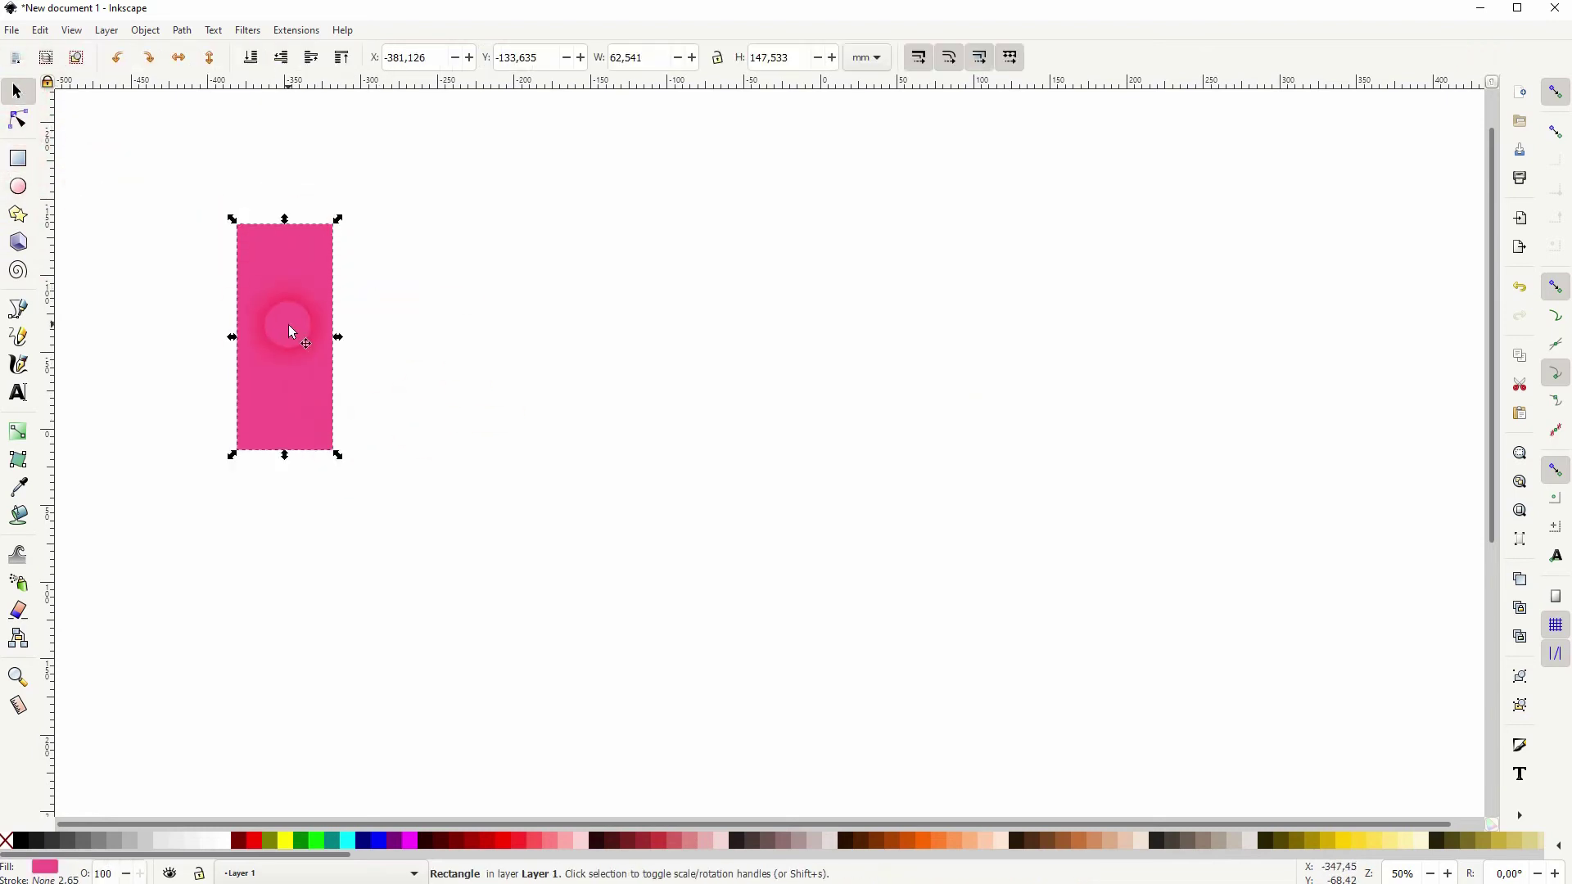
- Resize the rectangle to 50 × 100 mm and move it lower on the page
triple_click(642, 57)
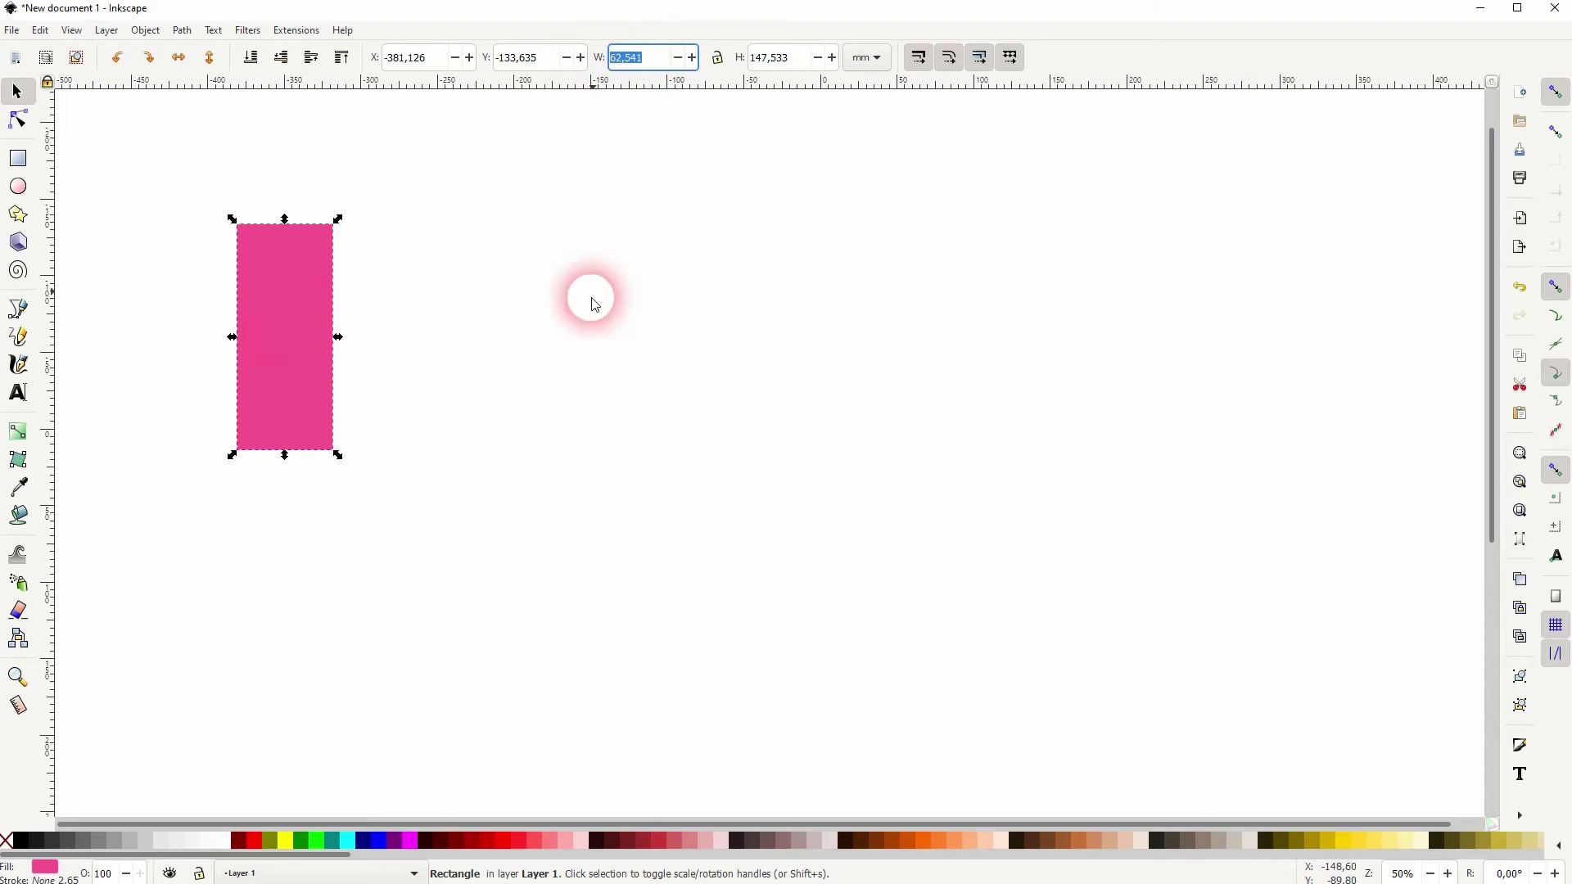
text(50)
triple_click(778, 57)
text(100)
click(288, 307)
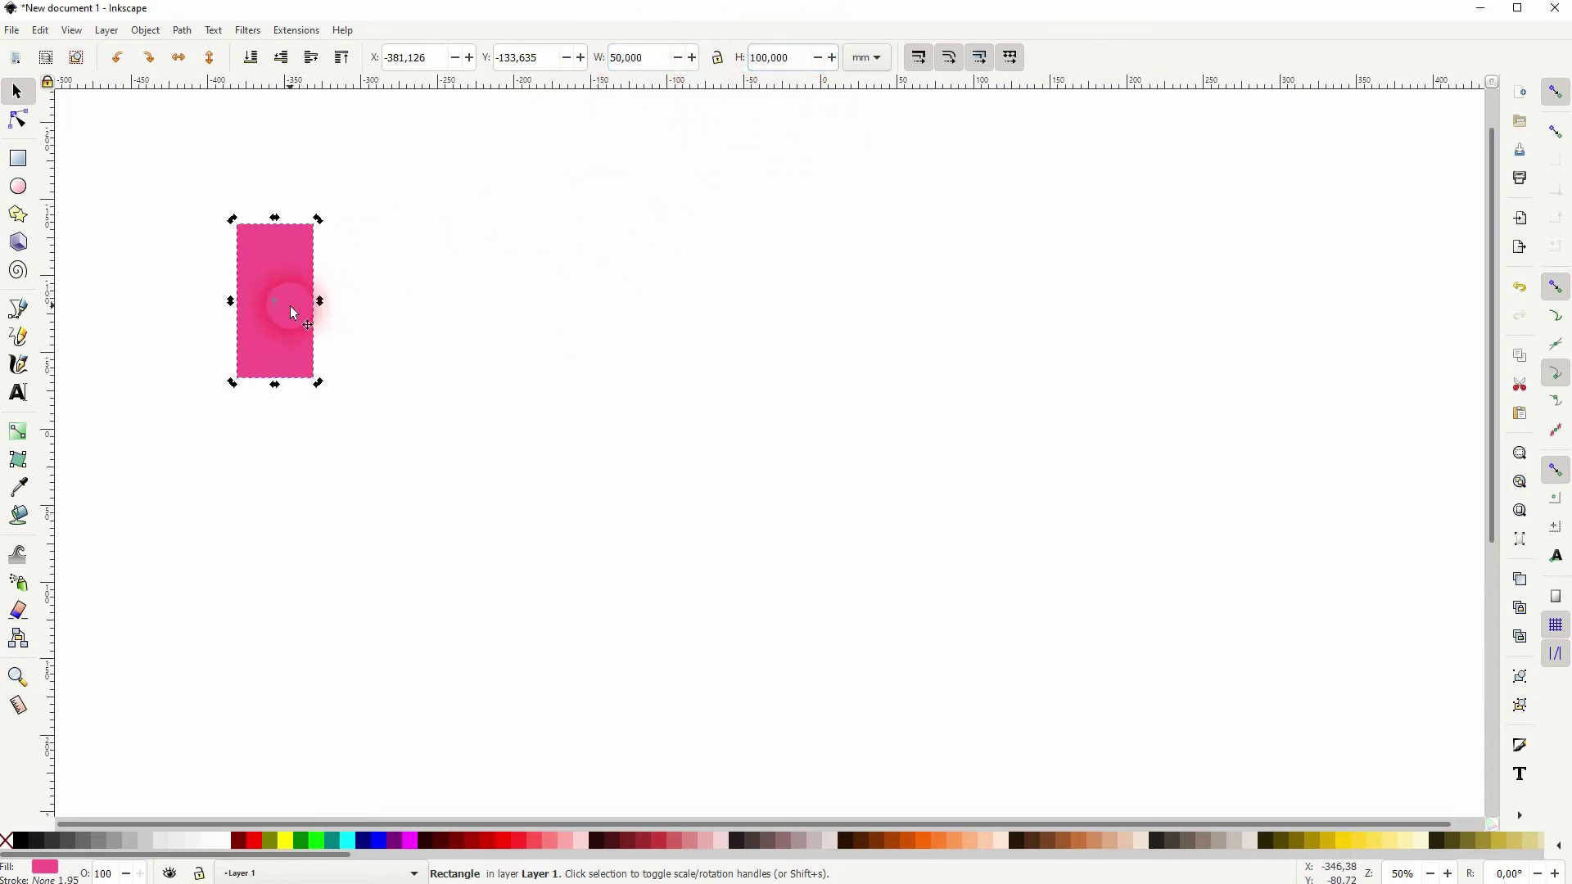
drag(289, 306, 276, 407)
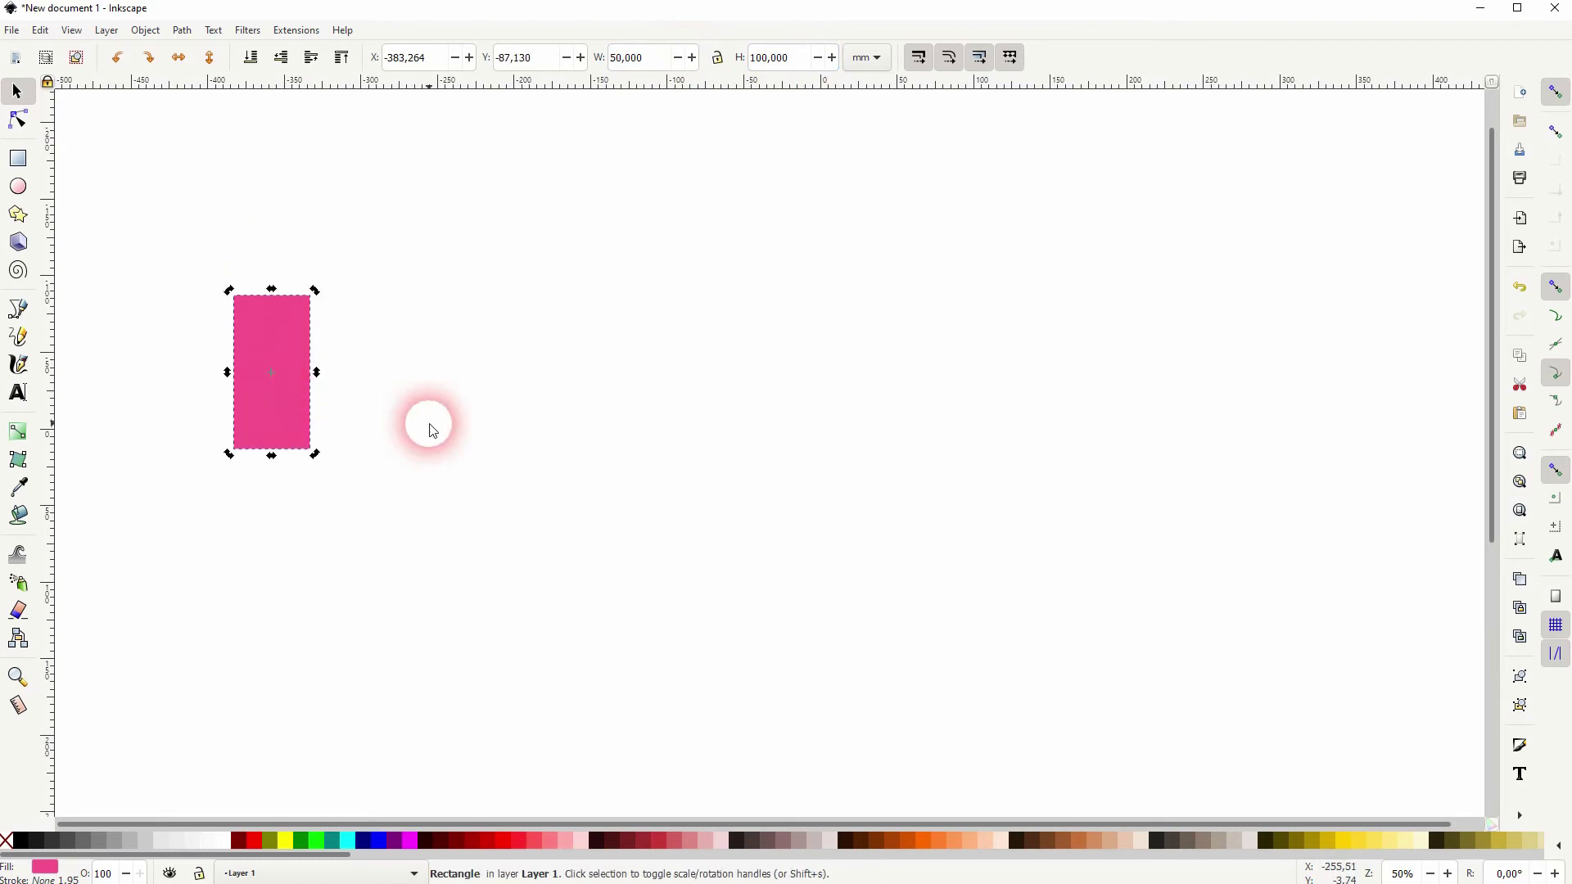
click(501, 382)
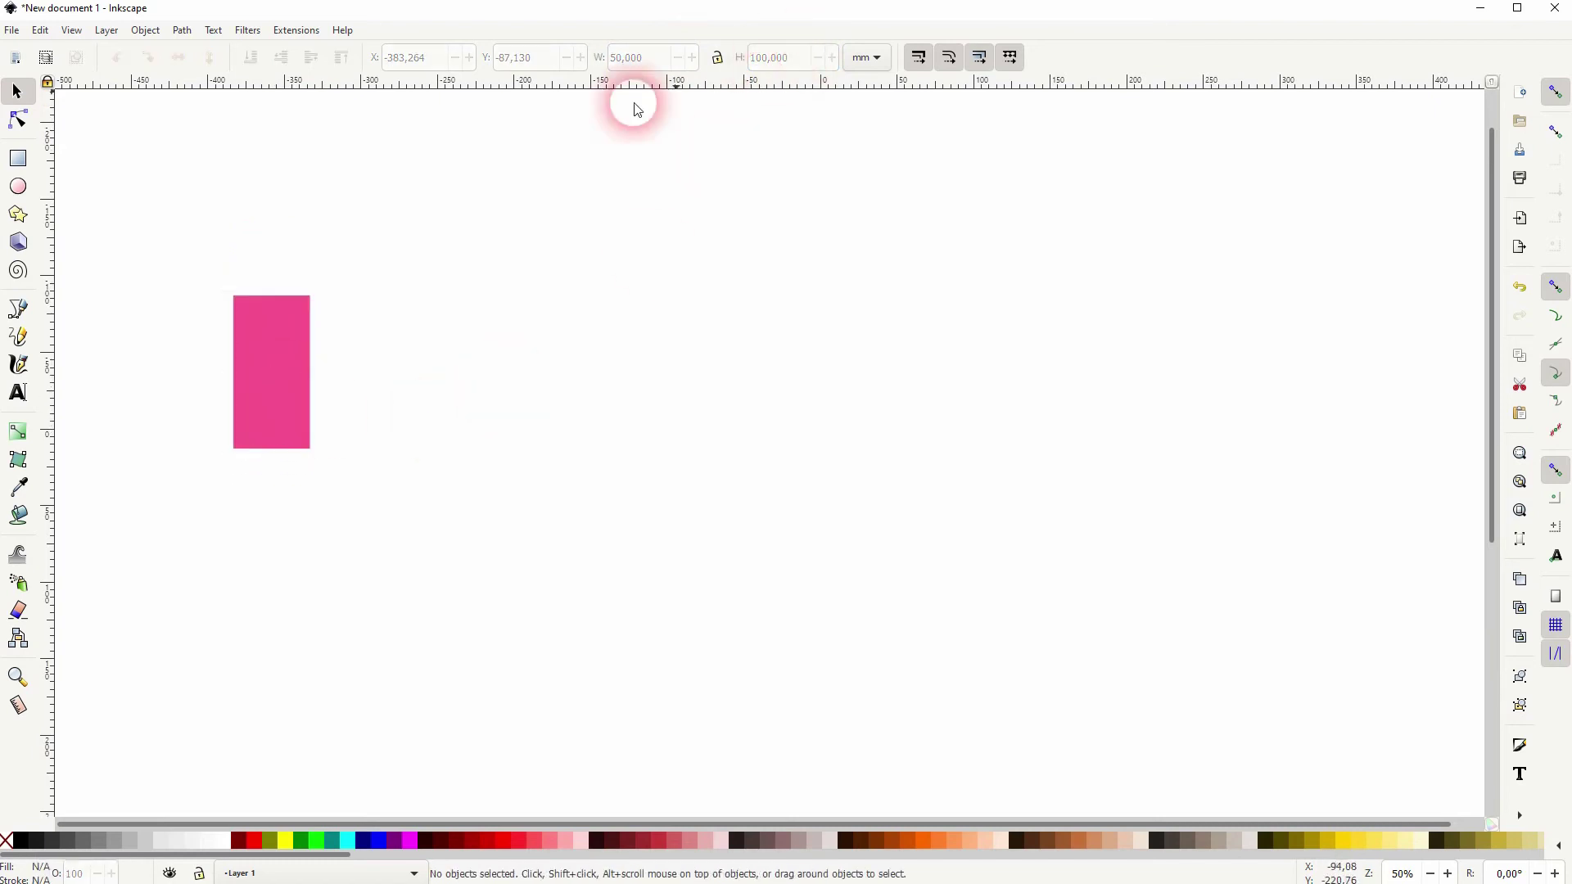
- Draw a wide black rectangle, 598.684 × 162.459 mm, below the pink bar
click(23, 163)
drag(233, 449, 1151, 699)
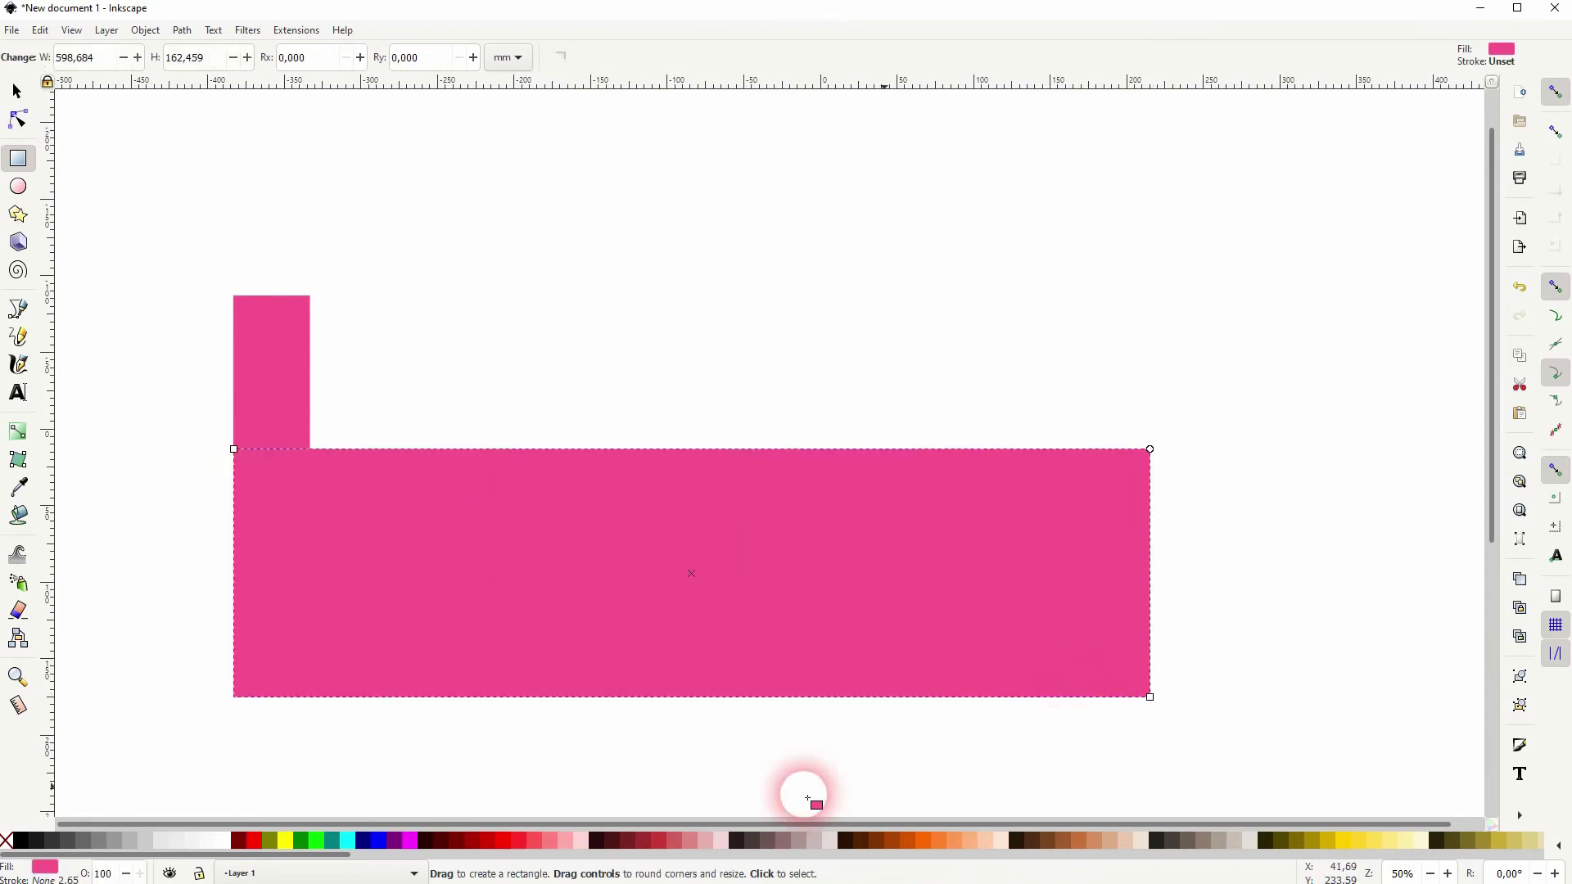
click(18, 843)
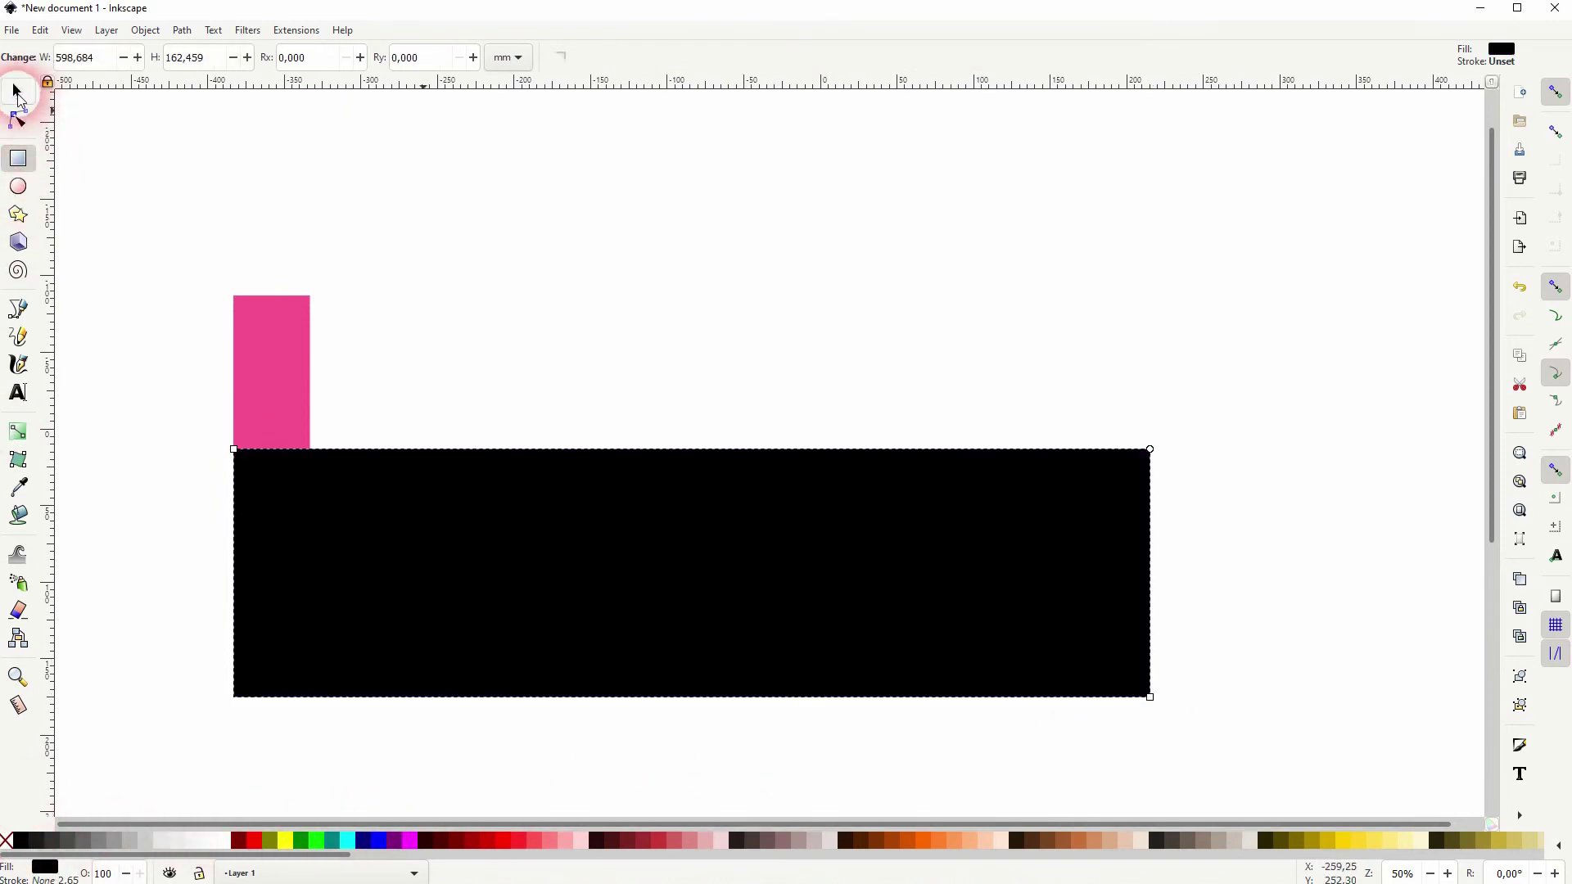
- Snap the pink bar down so it rests on the black rectangle's top edge
click(16, 91)
click(522, 364)
mouse_move(277, 374)
mouse_down()
mouse_move(272, 279)
mouse_move(274, 392)
mouse_up()
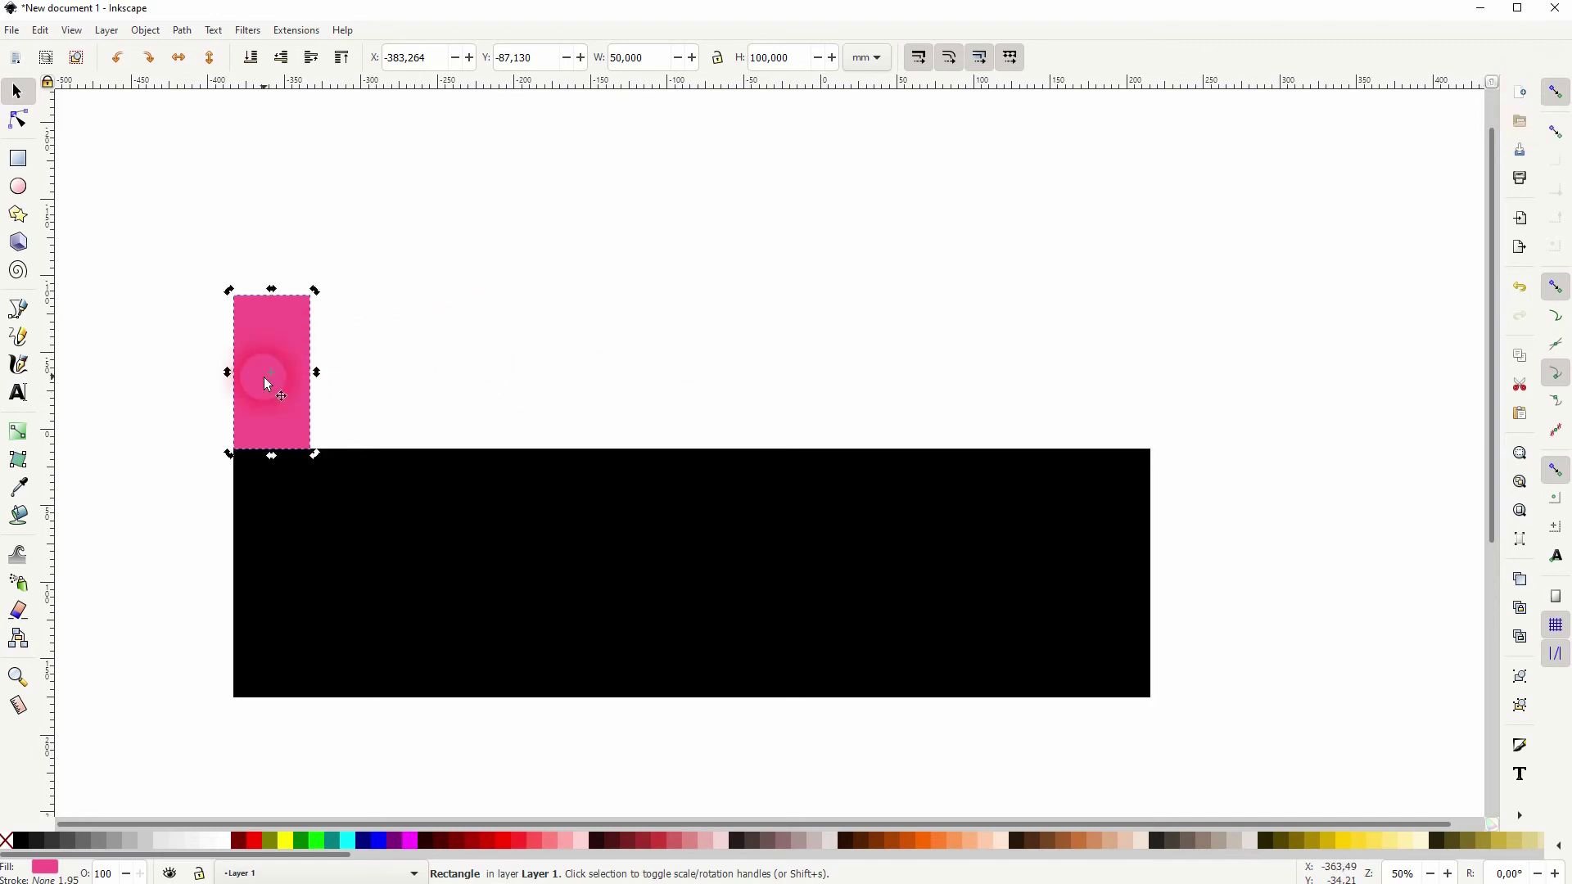
- Duplicate the pink bar and move the copy to the right onto the black base
key(ctrl+d)
drag(263, 376, 411, 352)
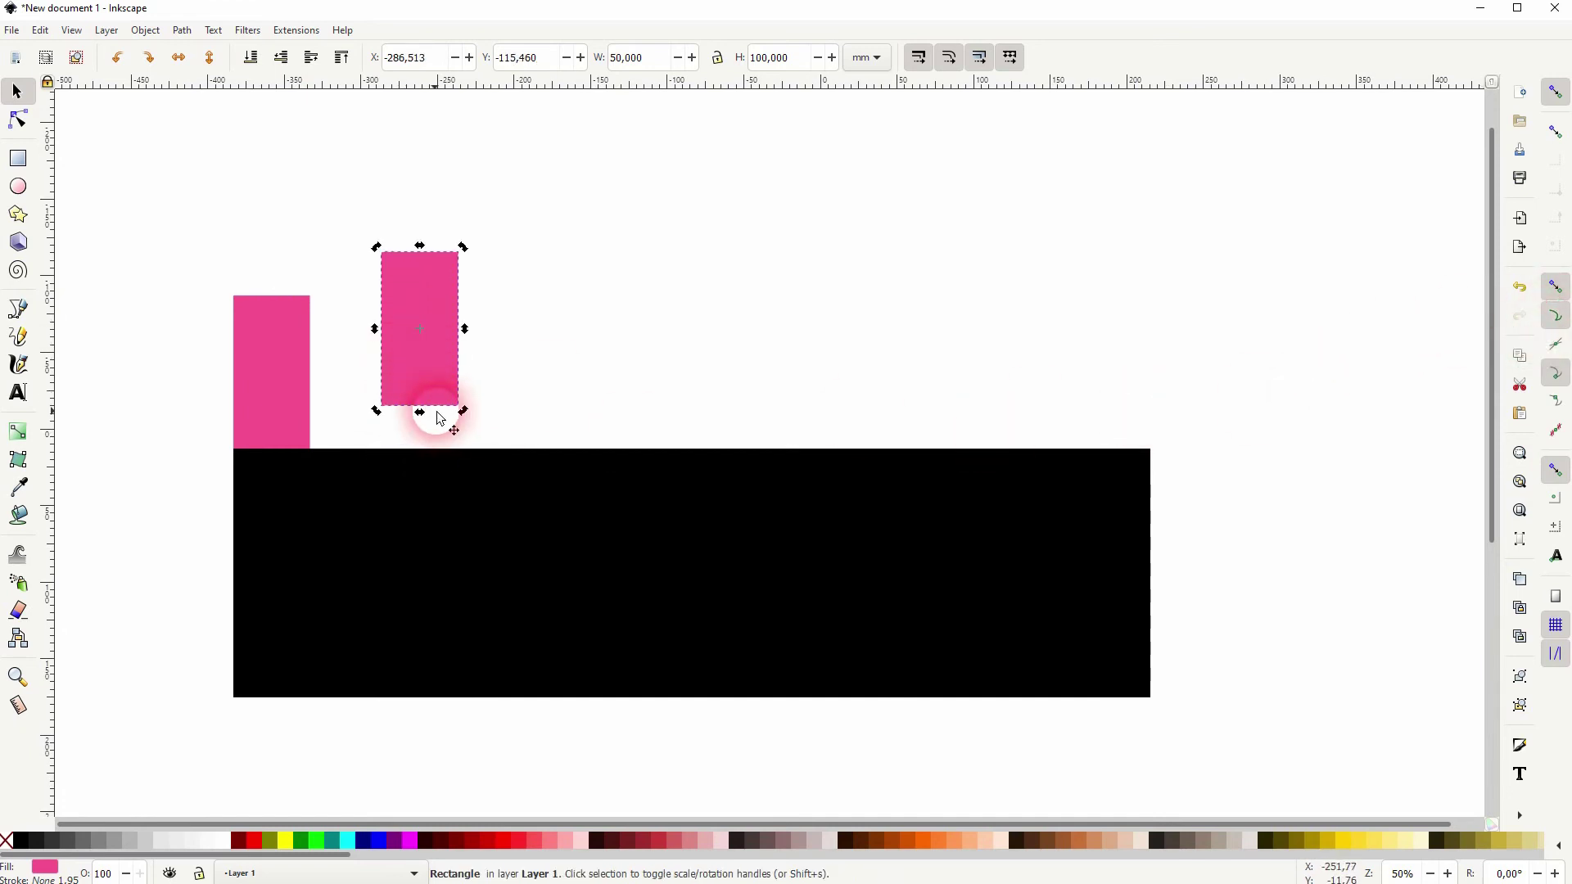
drag(407, 351, 381, 381)
click(533, 386)
click(88, 191)
- Add a small black spacer joining the two pink bars
click(18, 158)
click(18, 92)
click(454, 394)
click(764, 344)
click(493, 380)
shift+click(558, 369)
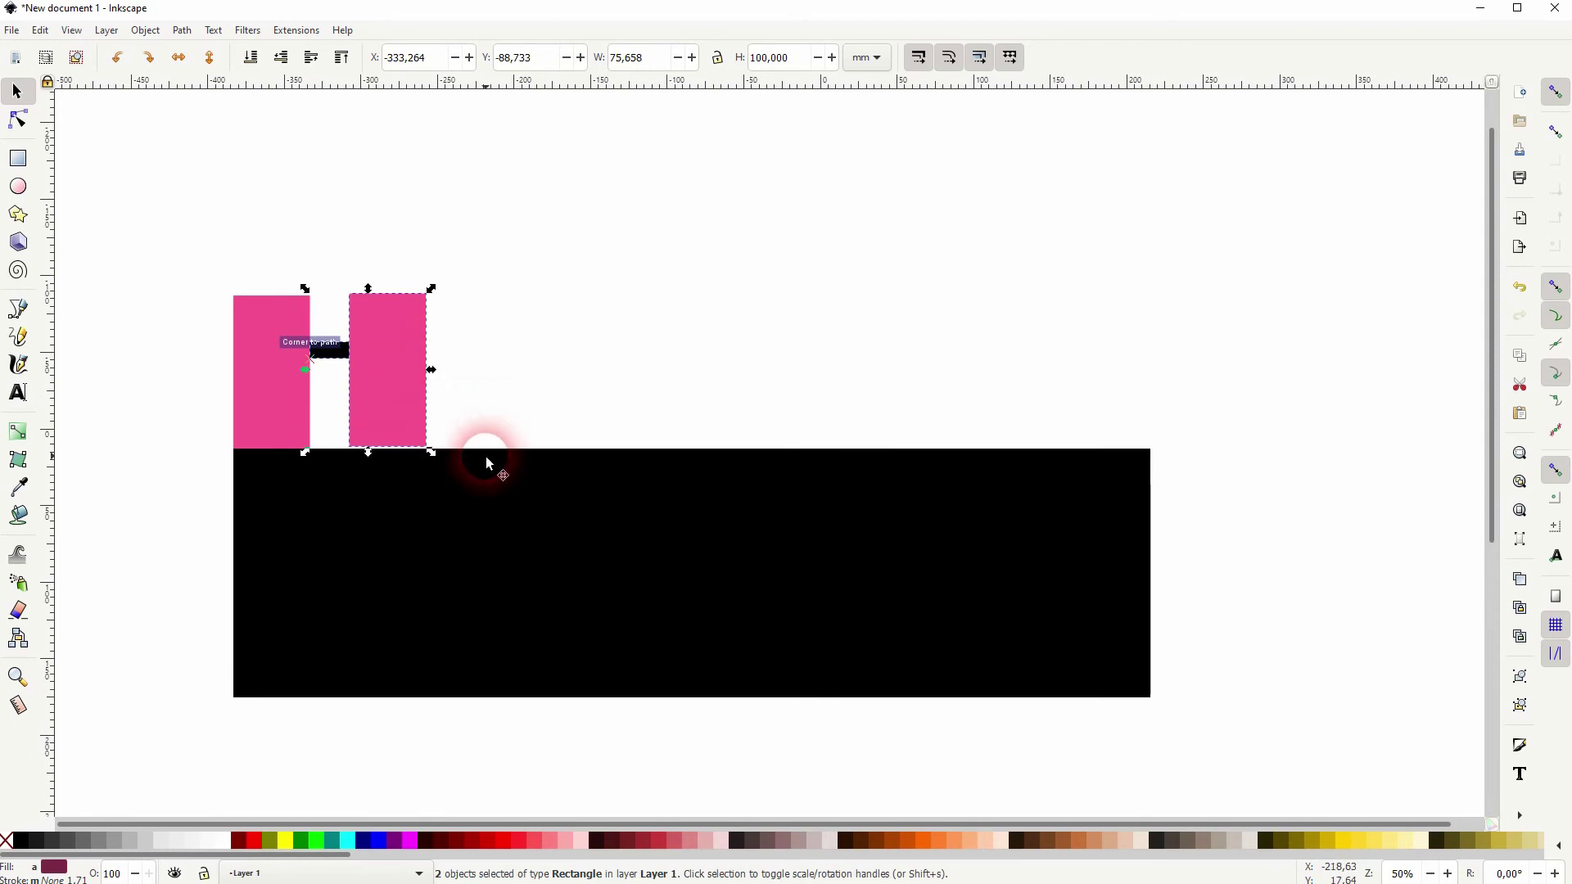
click(537, 359)
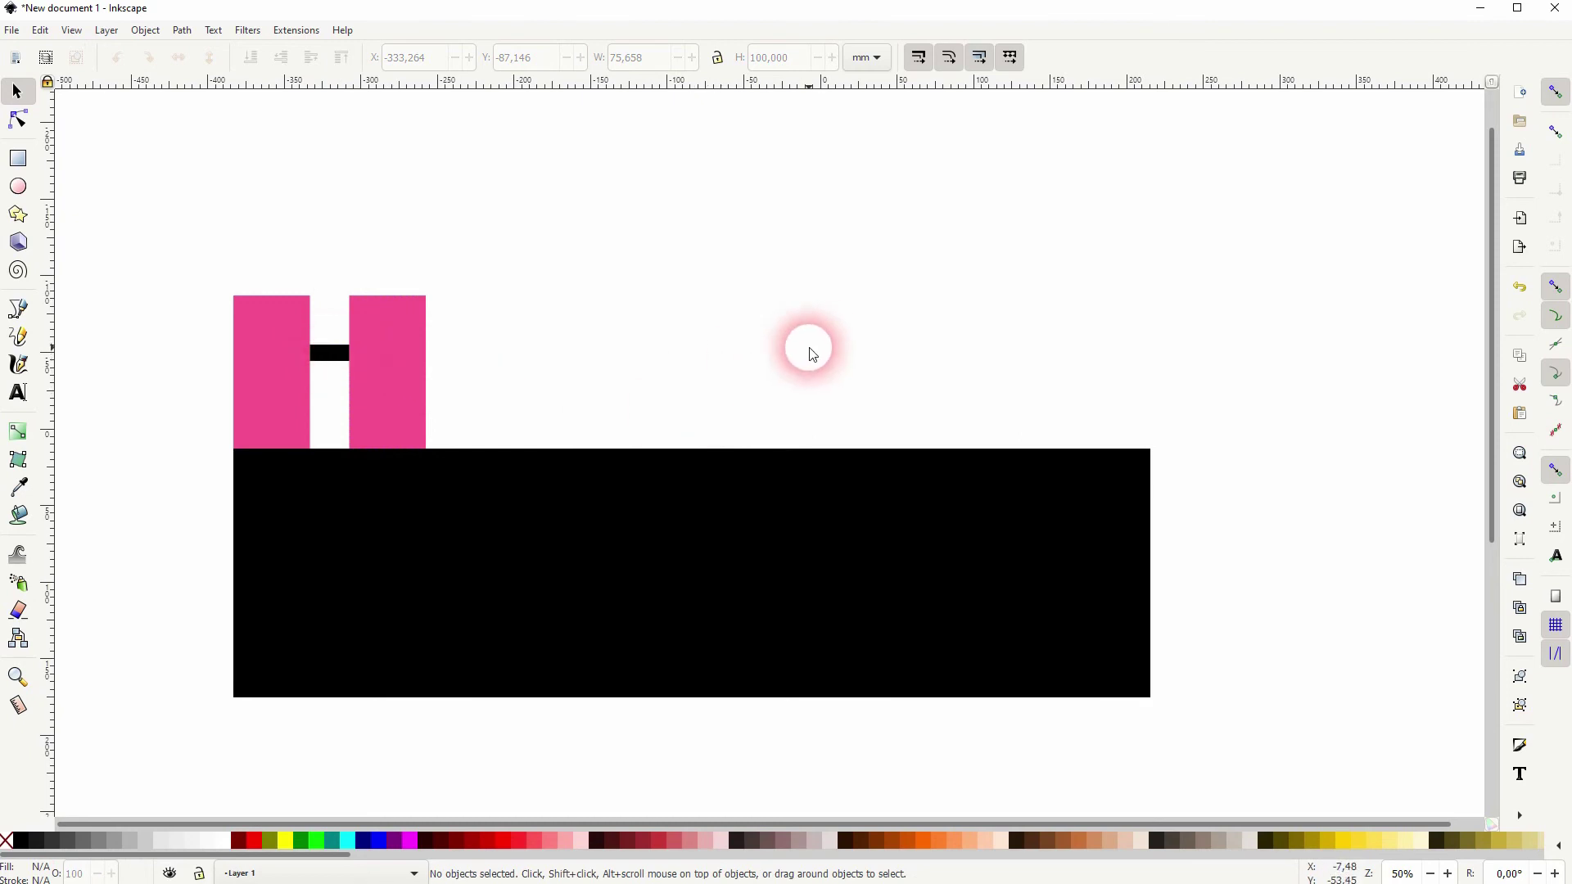
- Set the second pink bar's height to 80 mm and lower it onto the base
click(385, 387)
click(798, 57)
click(716, 69)
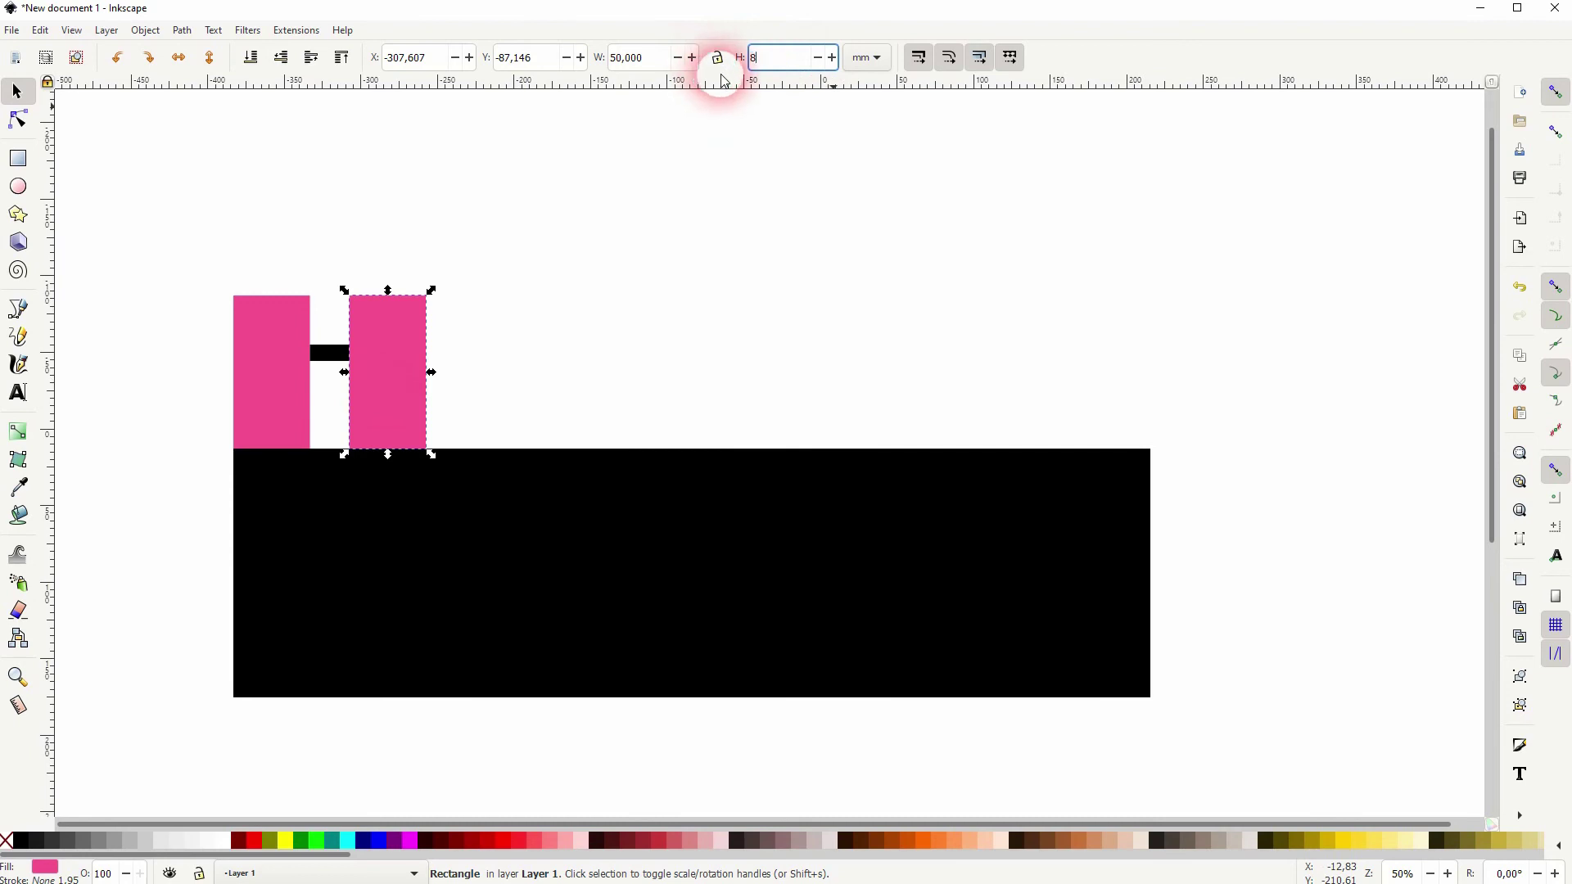
text(80)
key(Return)
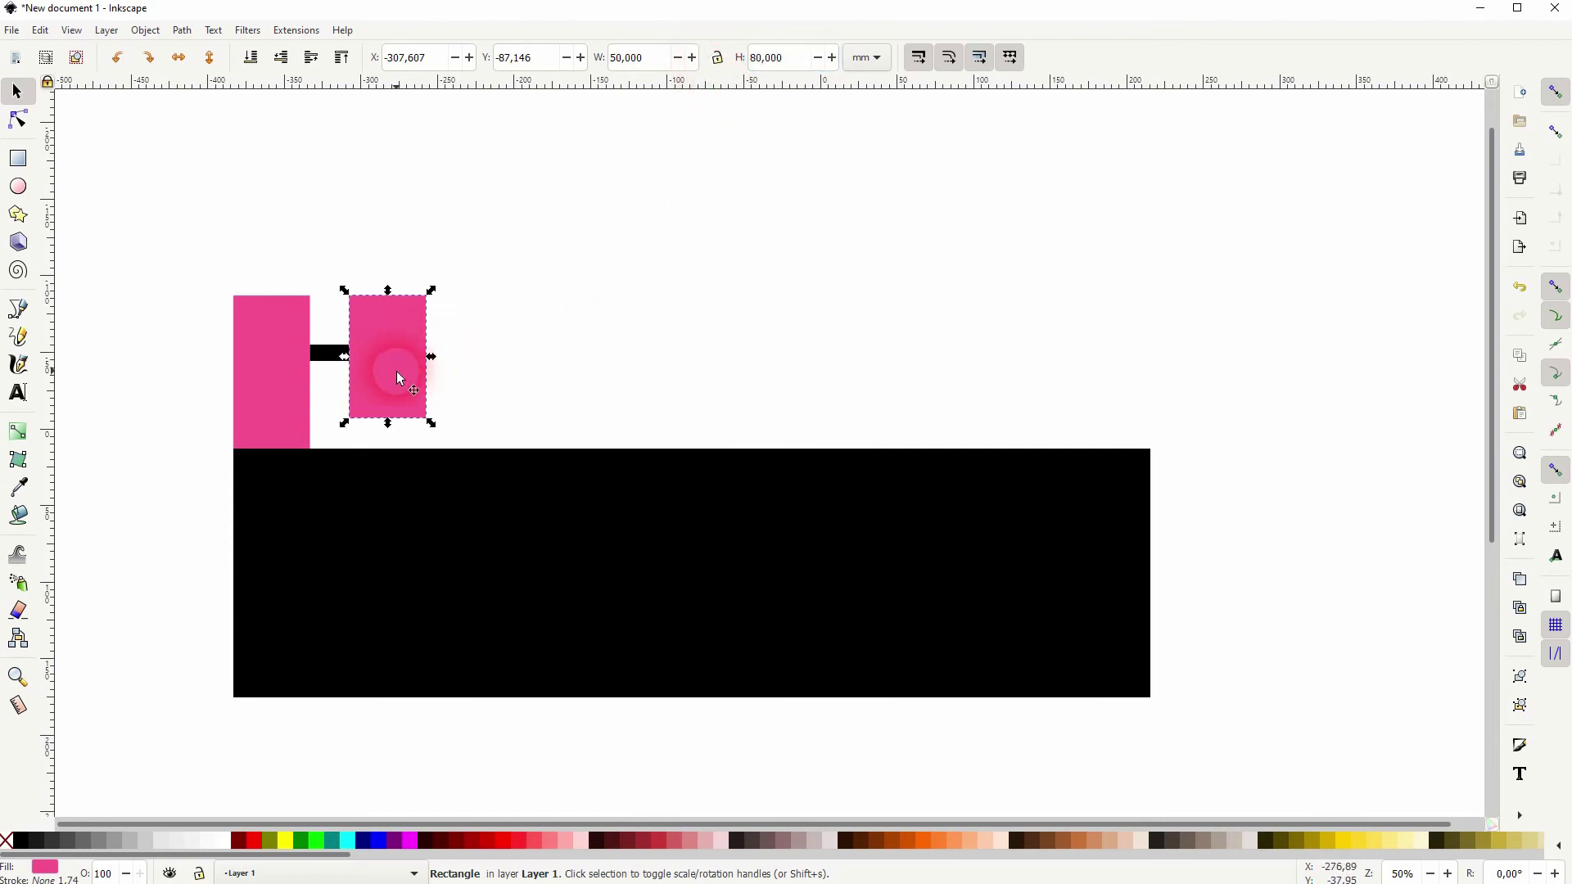
drag(489, 441, 495, 447)
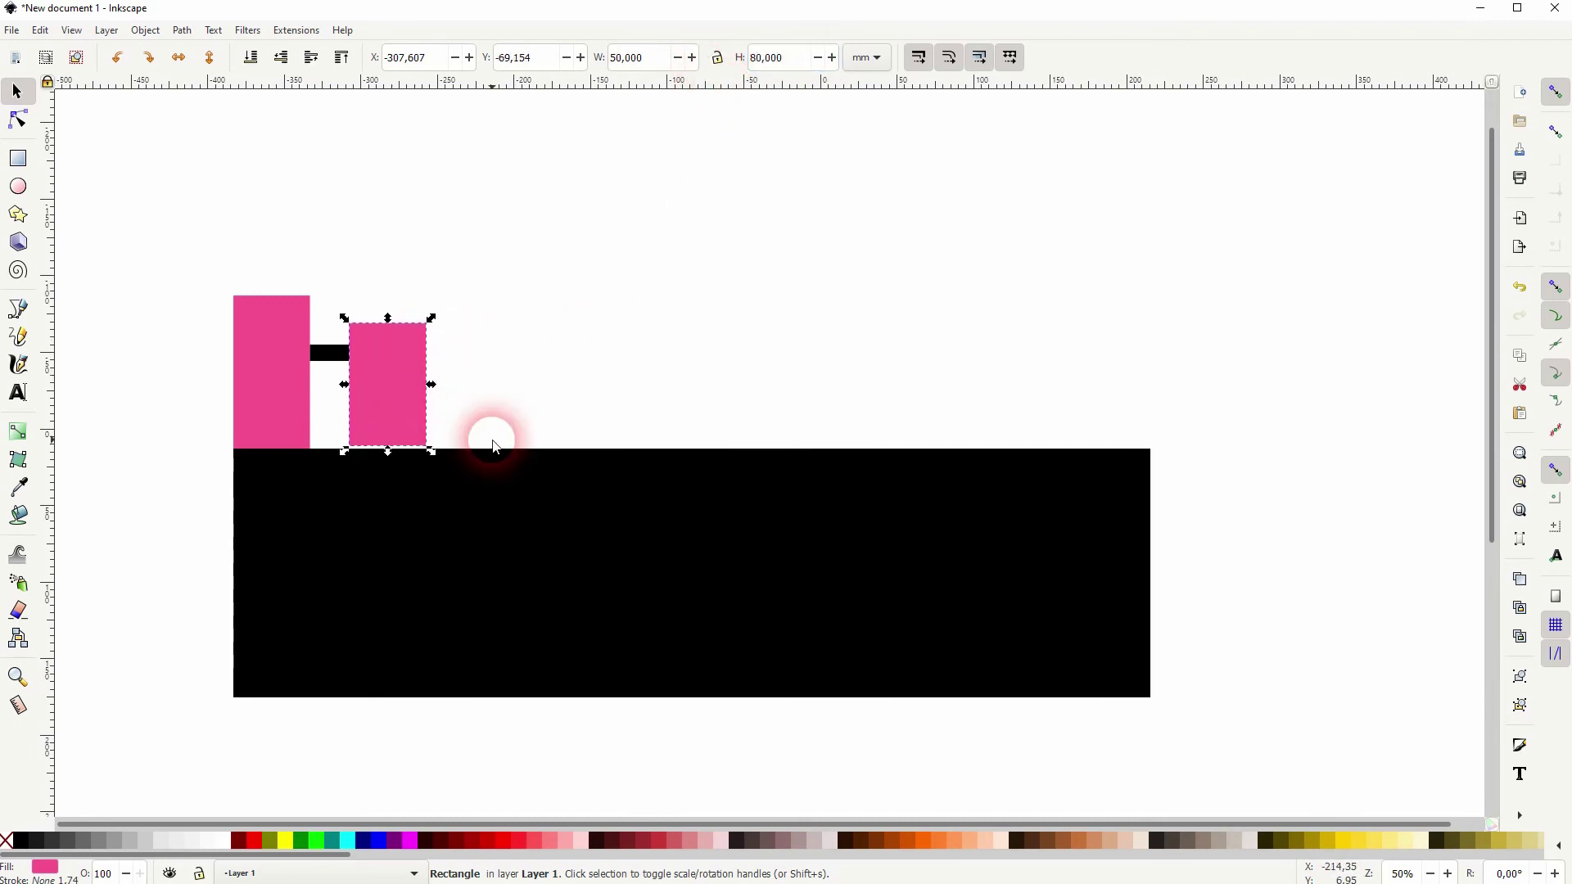
click(536, 360)
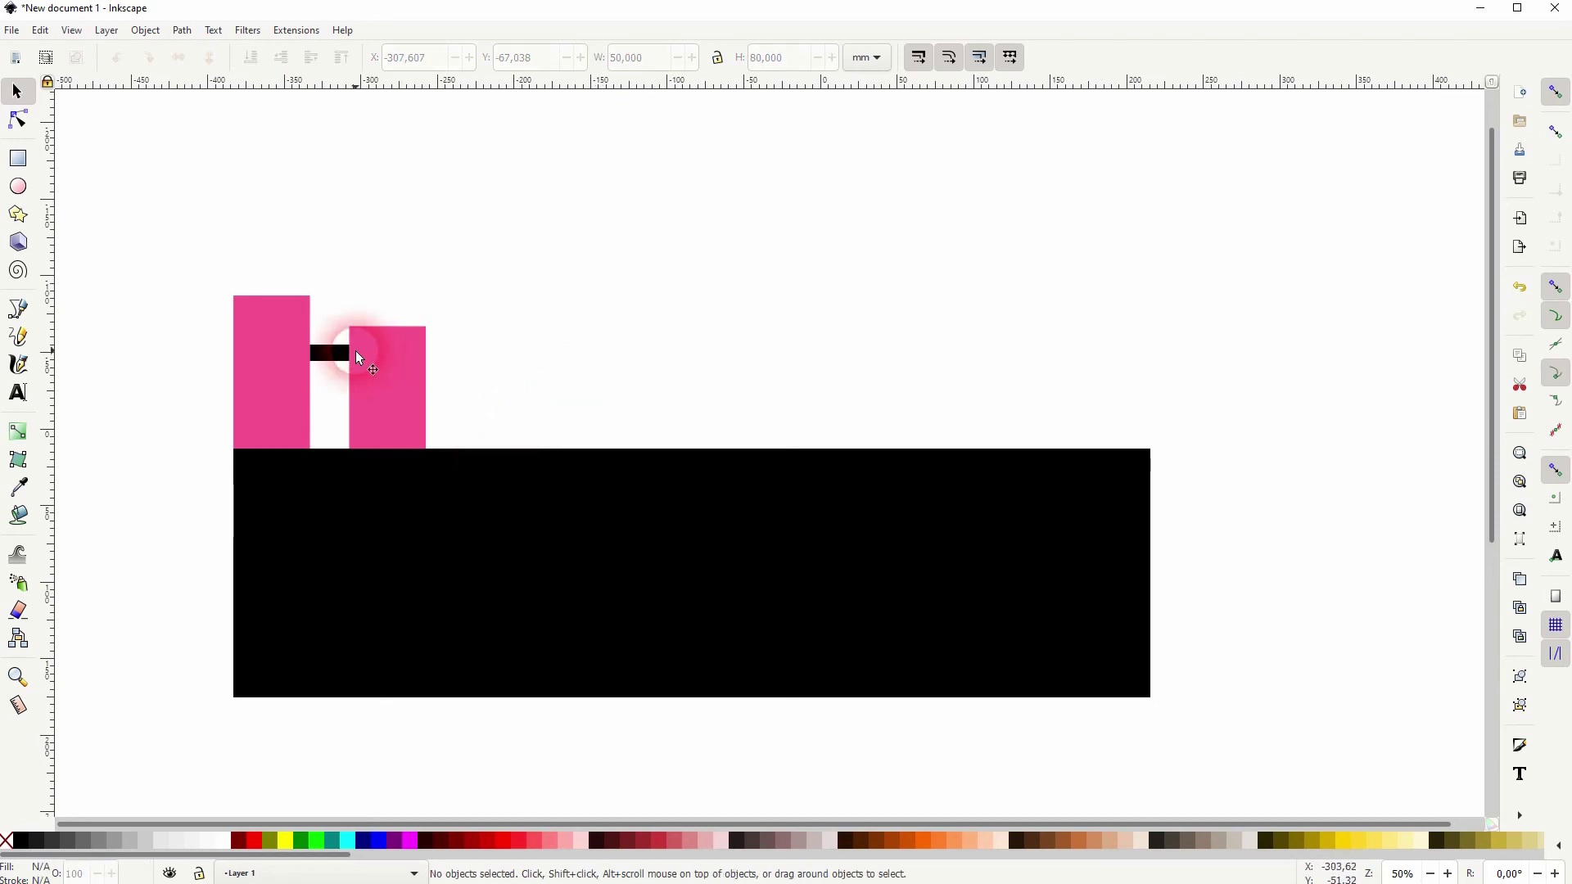
- Move the spacer right and add a duplicated 50 mm square bar on the base
click(336, 358)
drag(335, 359, 497, 371)
key(ctrl+d)
click(773, 57)
key(Return)
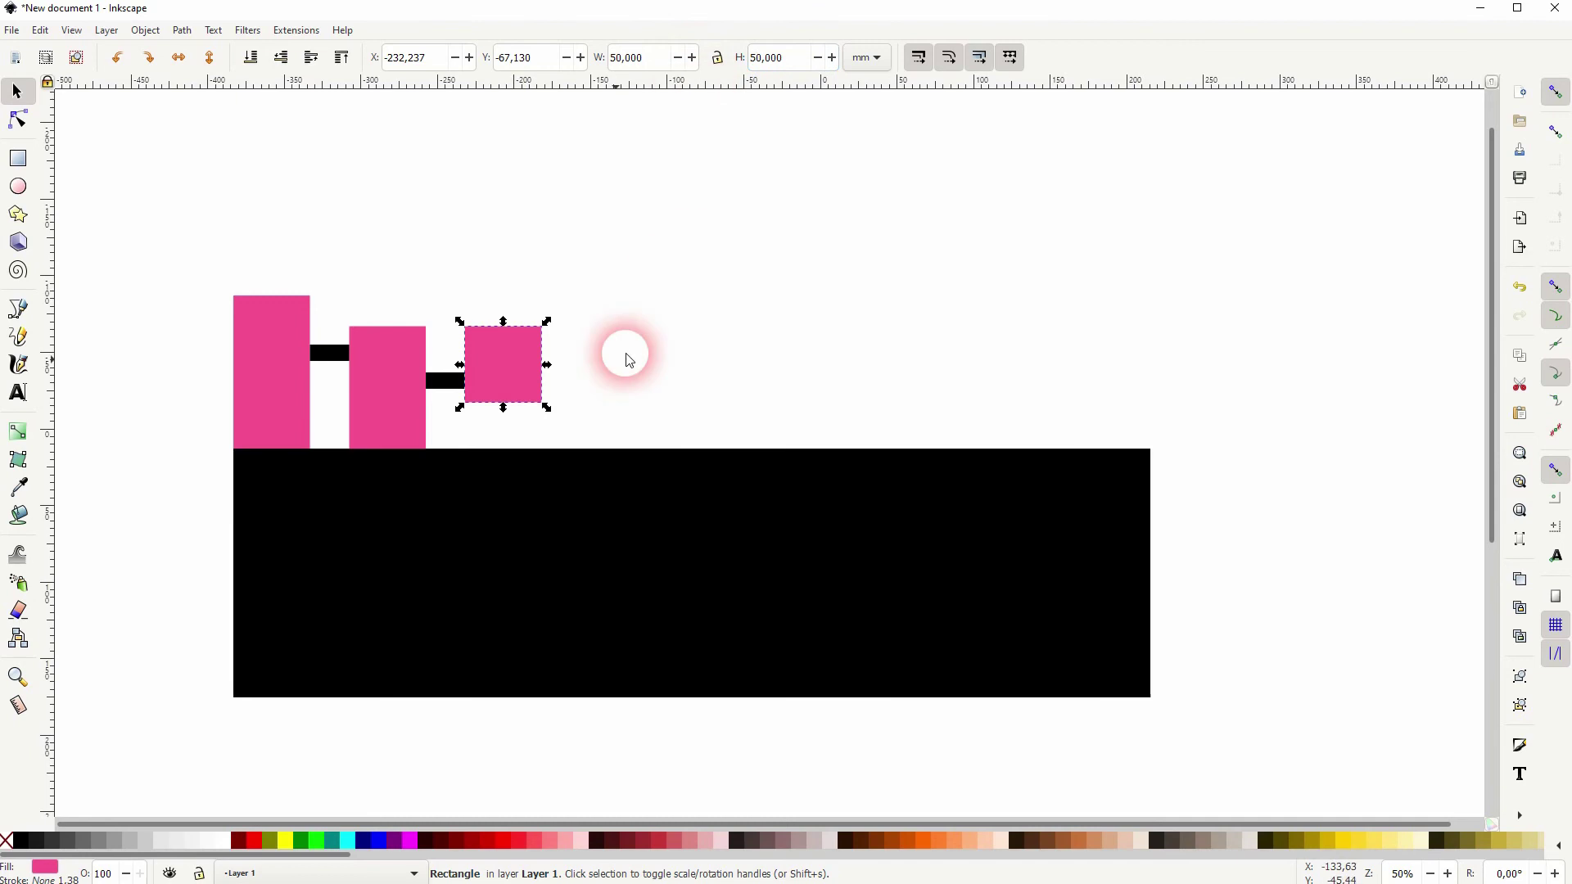
drag(498, 365, 503, 404)
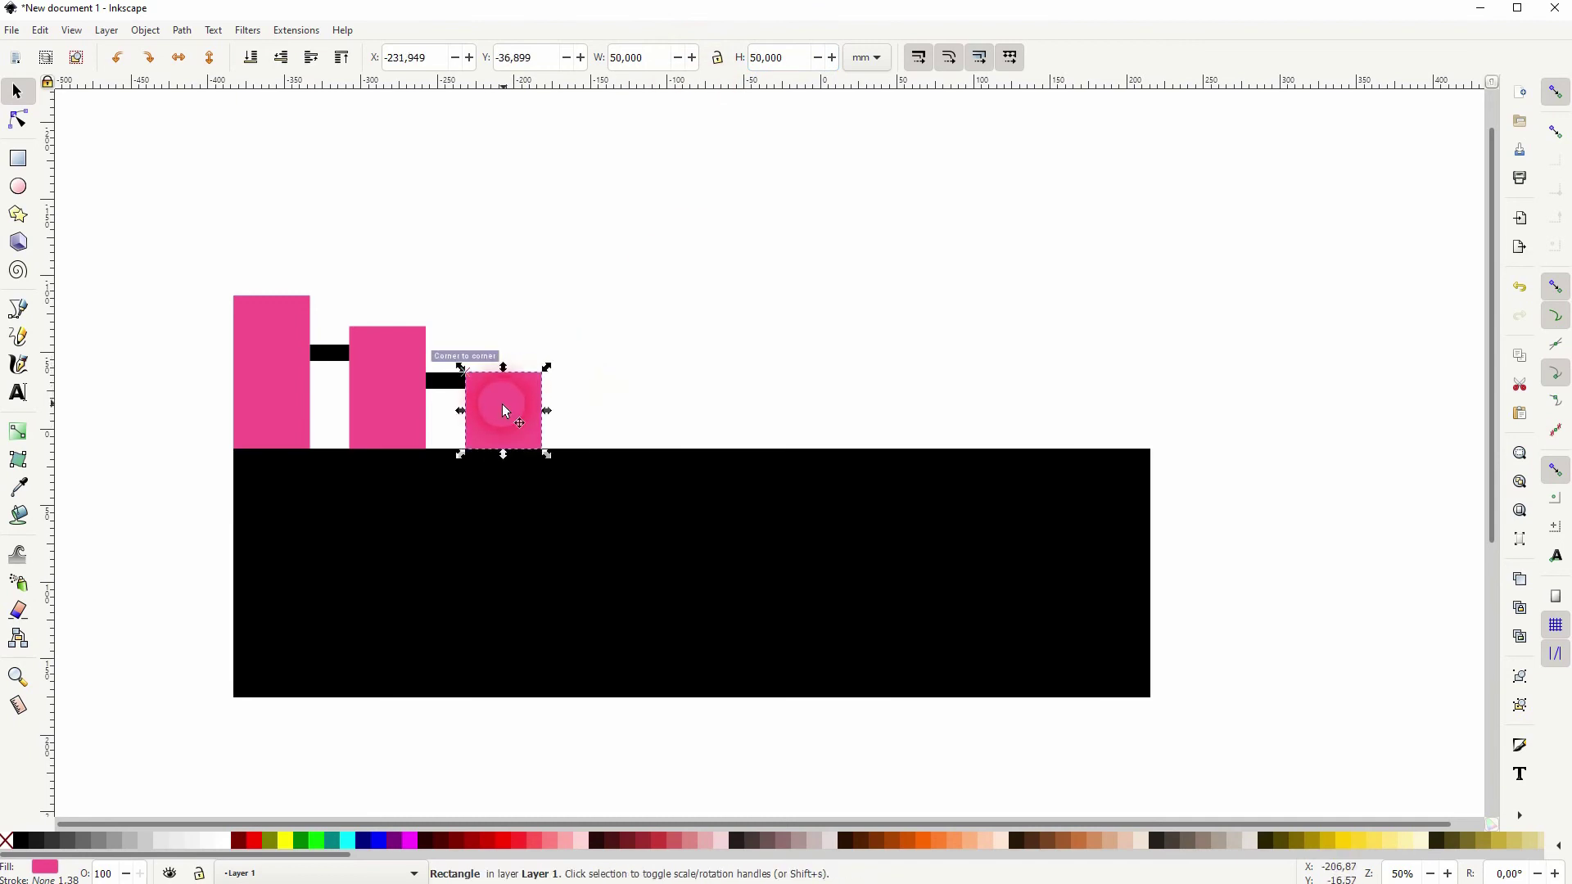
click(709, 384)
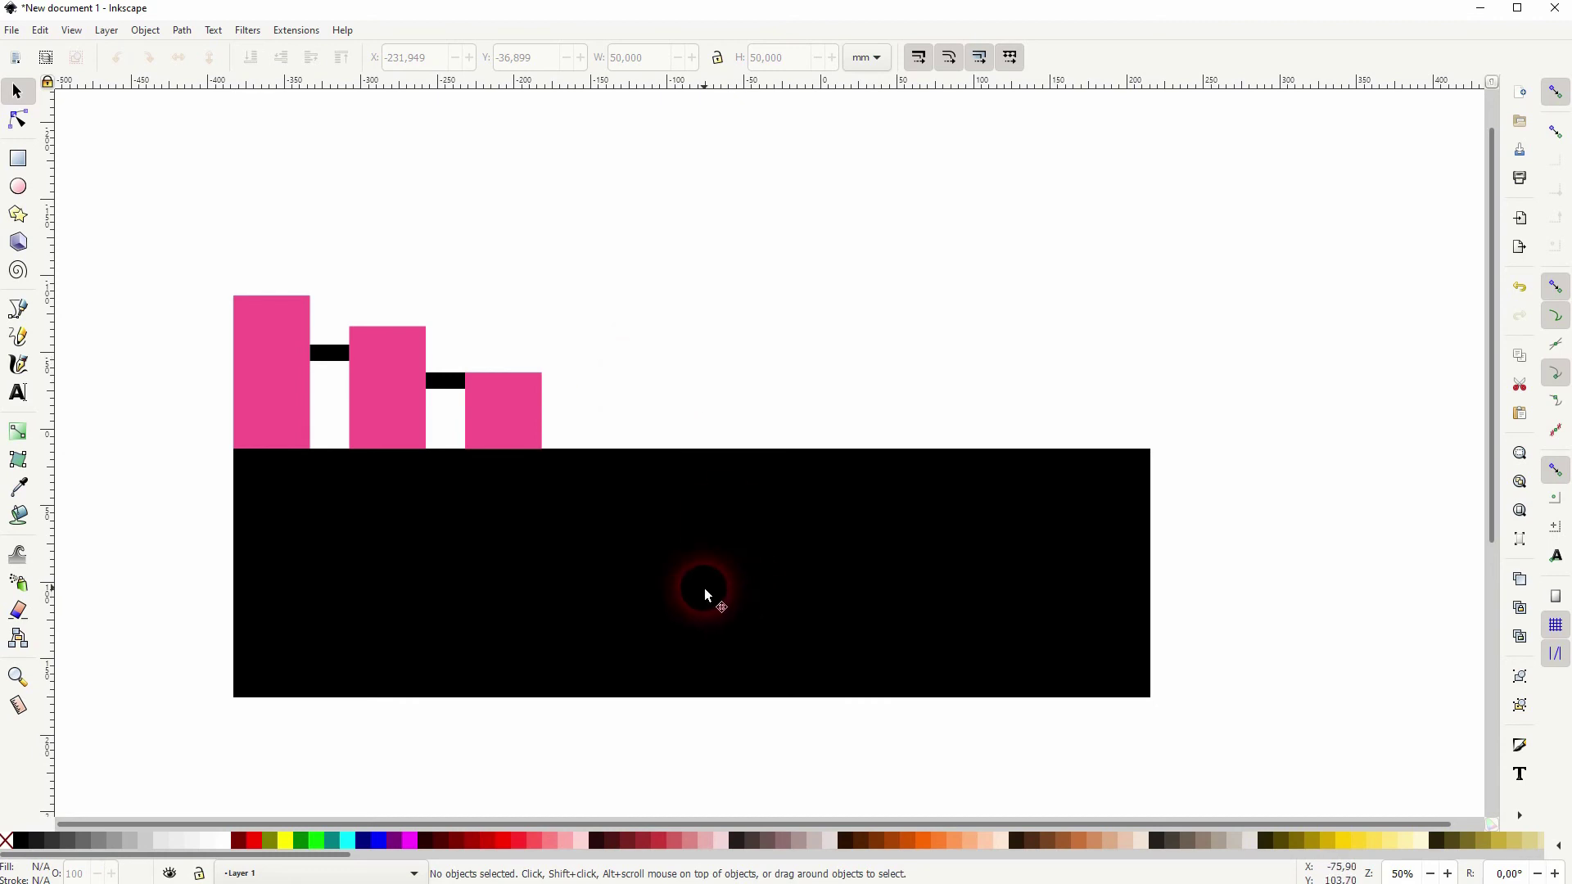
- Place a fourth square further right with another black spacer beside it
click(501, 415)
drag(497, 408, 648, 420)
drag(452, 387, 628, 401)
click(701, 390)
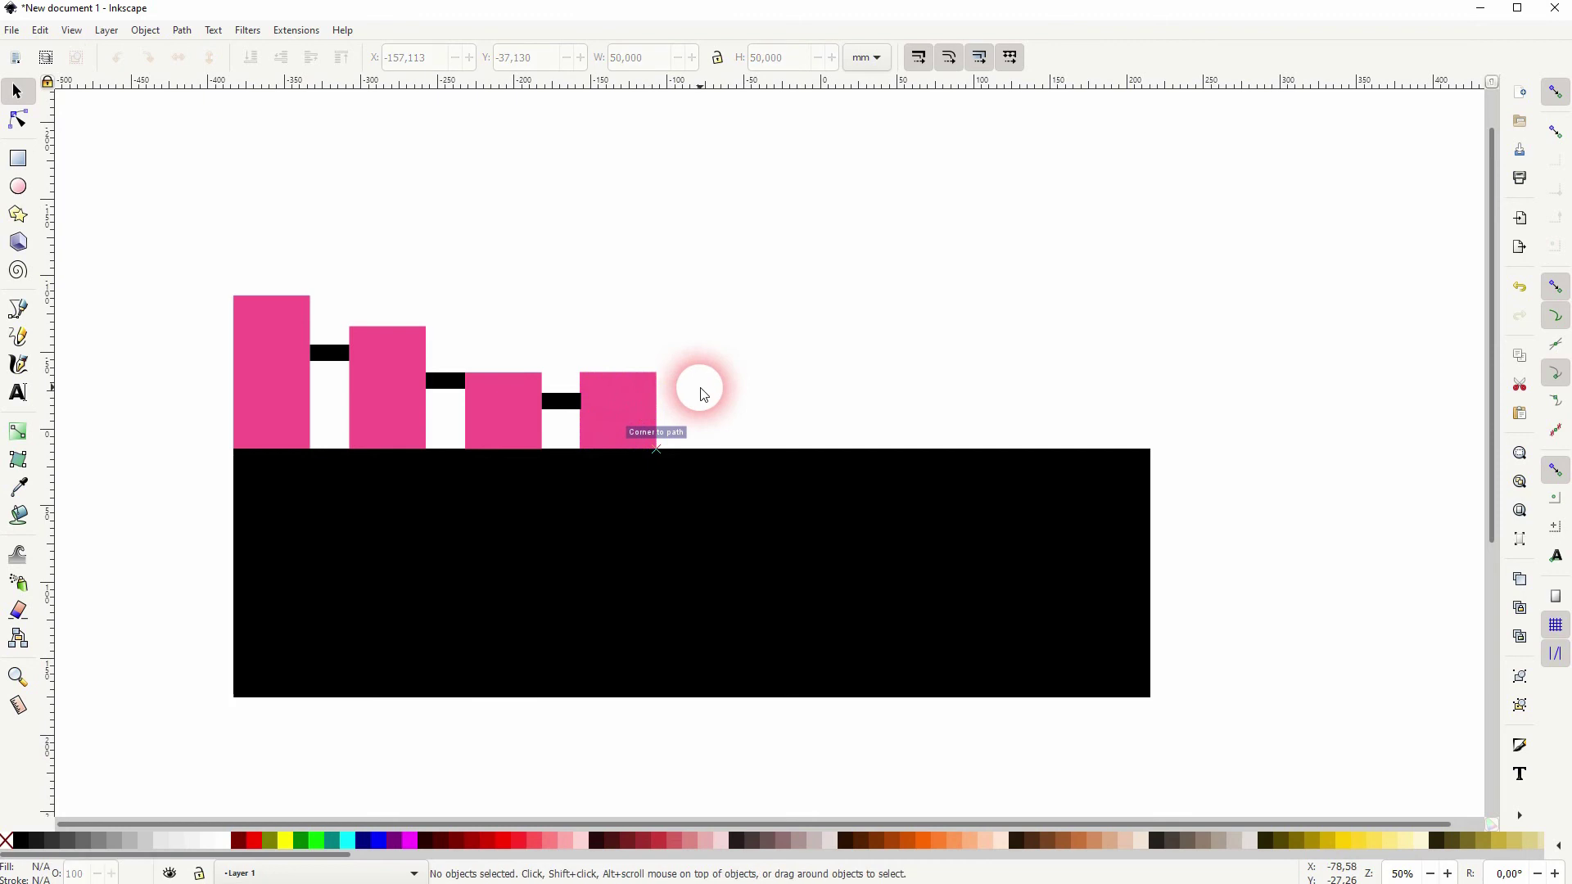
click(630, 406)
click(765, 400)
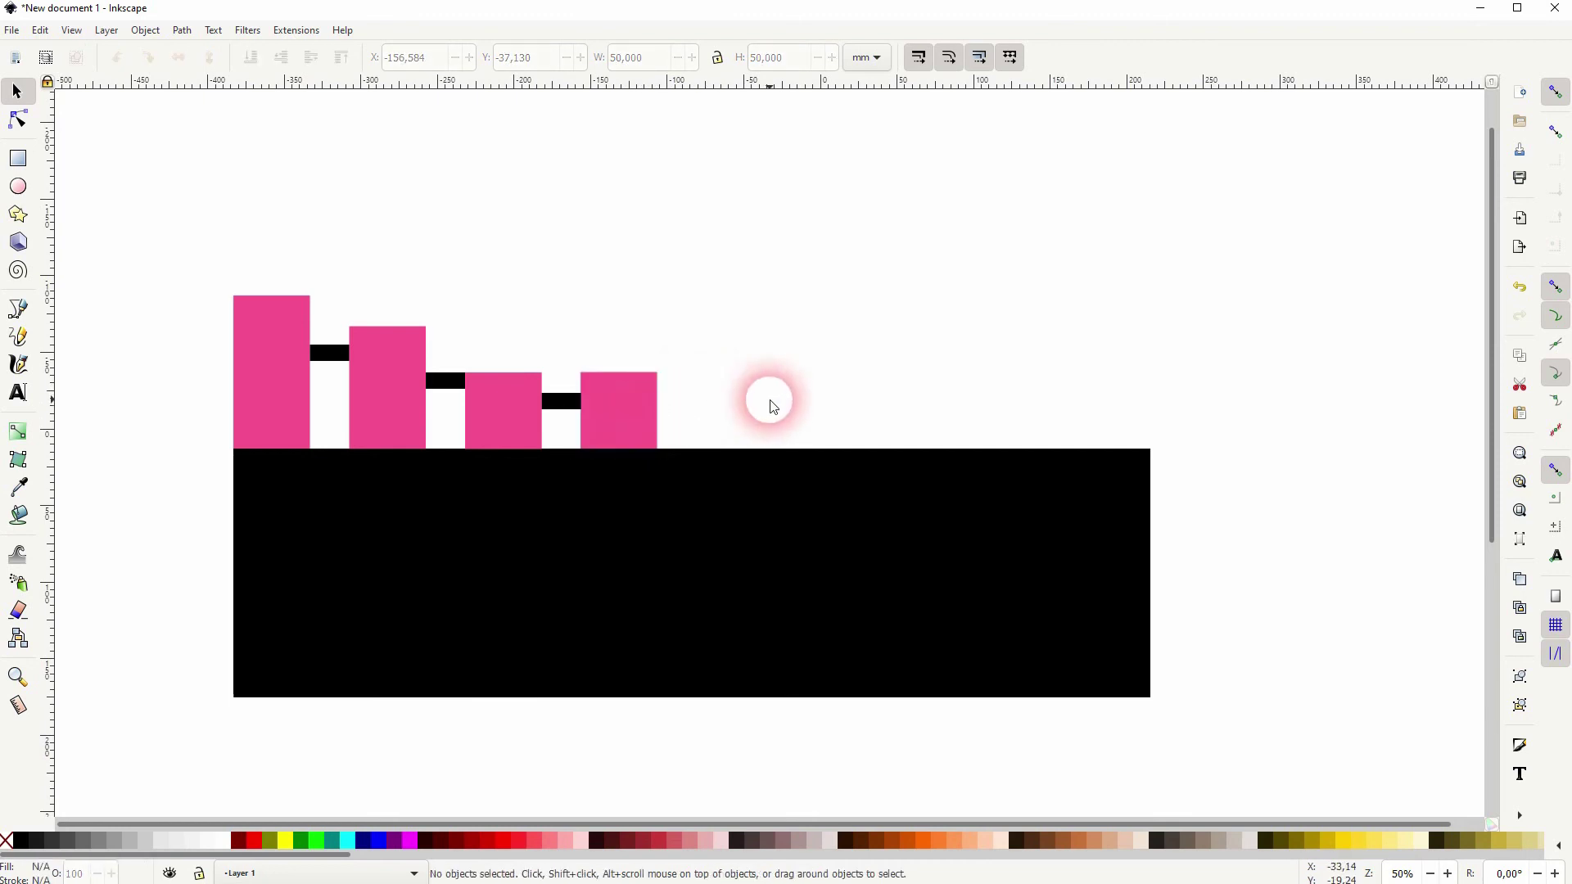
- Make the fourth bar 50 mm wide and 20 mm tall, then lower it onto the base
click(616, 401)
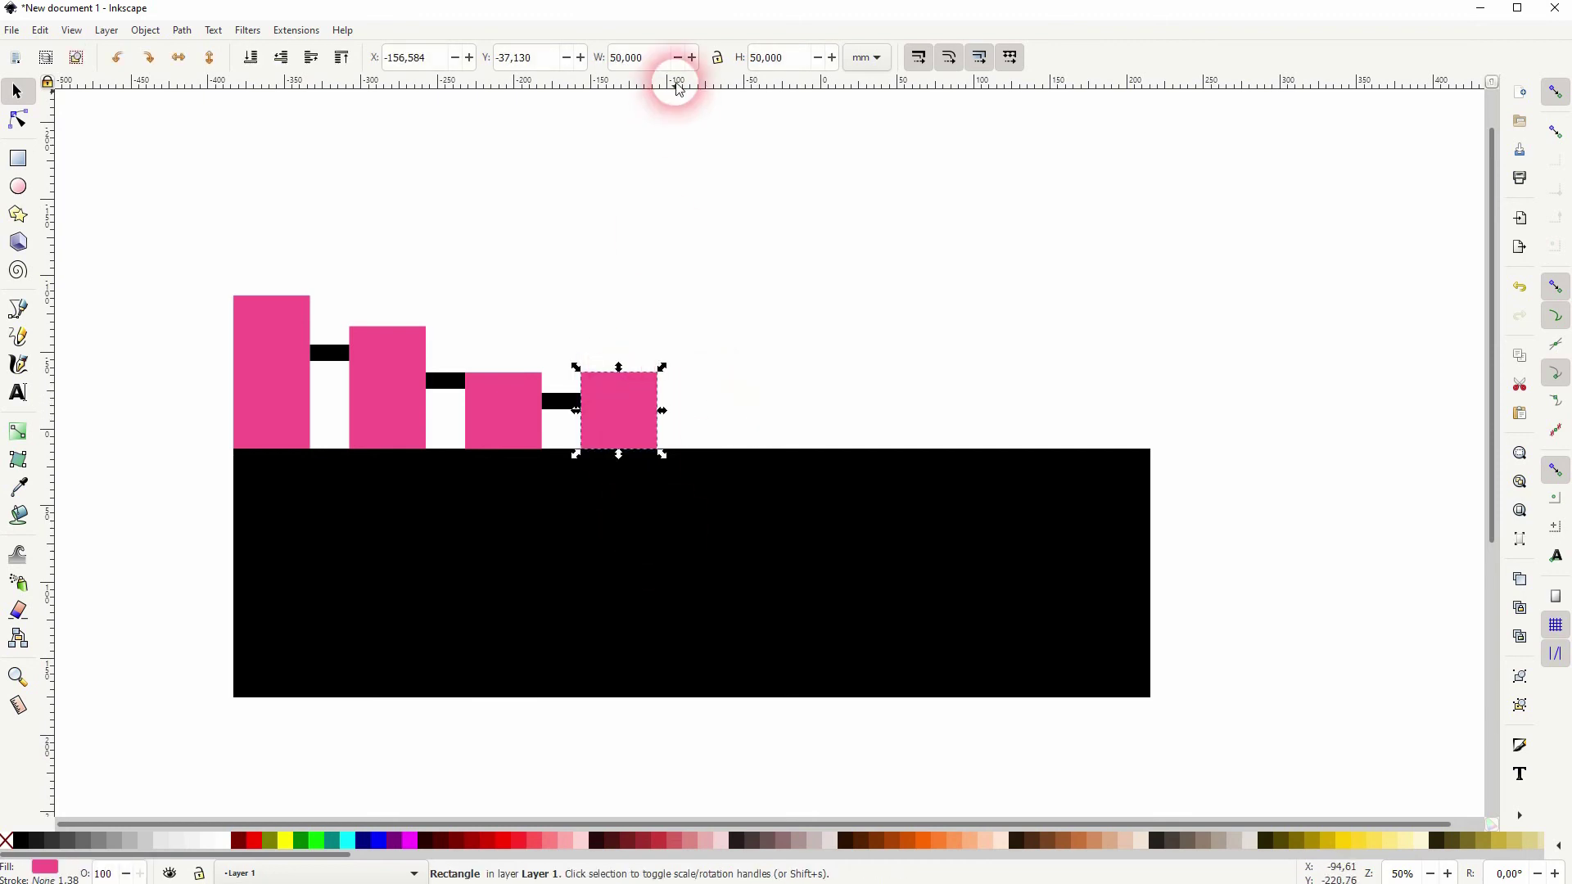
click(614, 57)
key(Return)
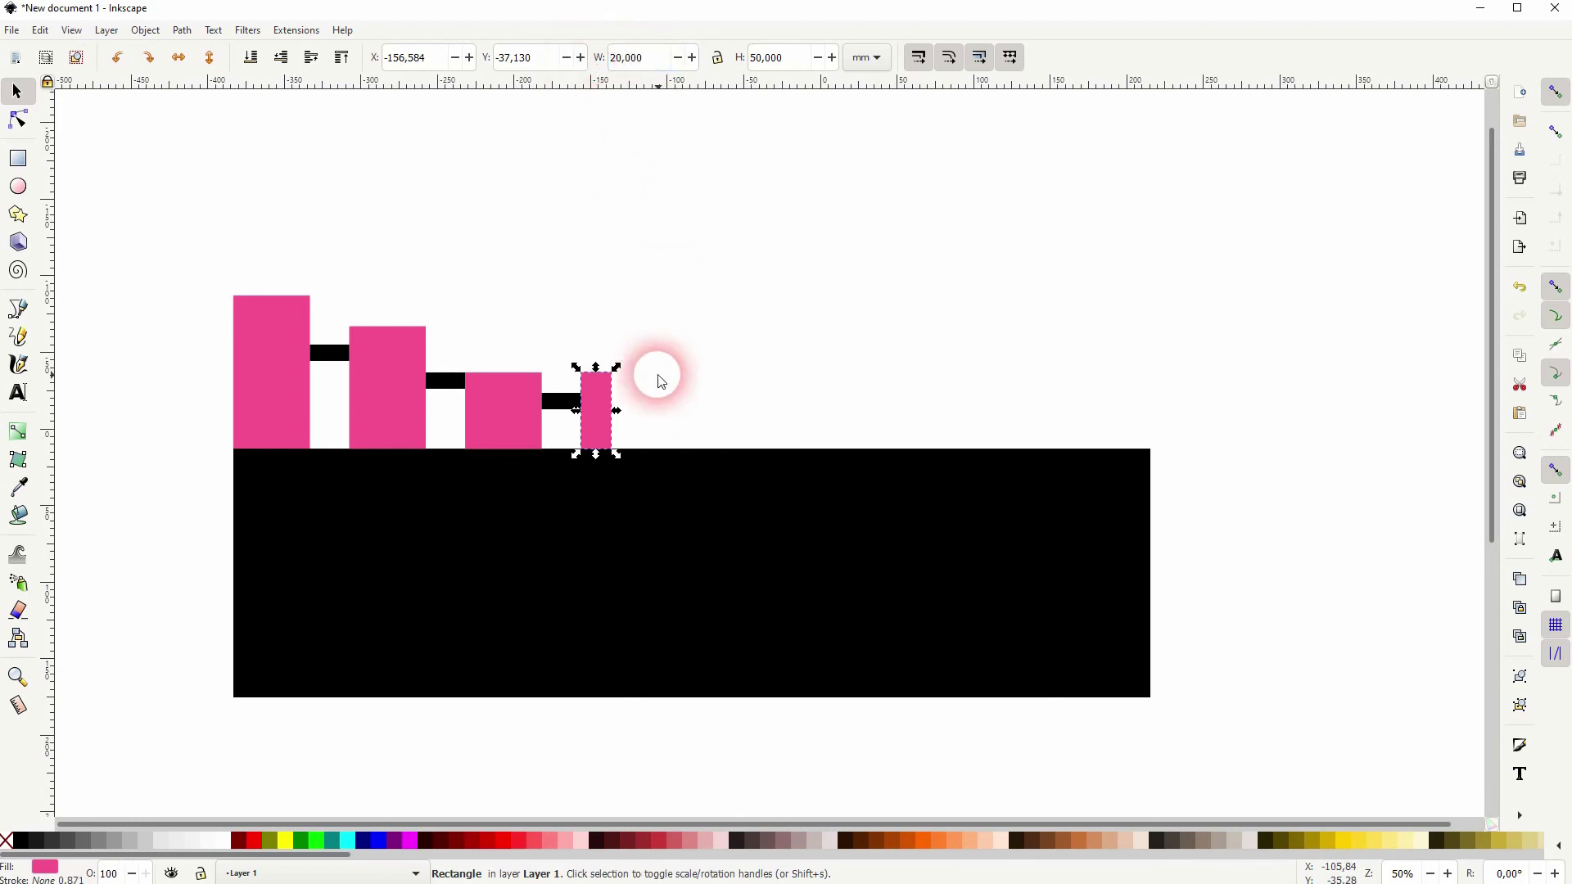
click(799, 57)
text(20)
key(Return)
click(719, 414)
drag(606, 382, 608, 449)
click(714, 323)
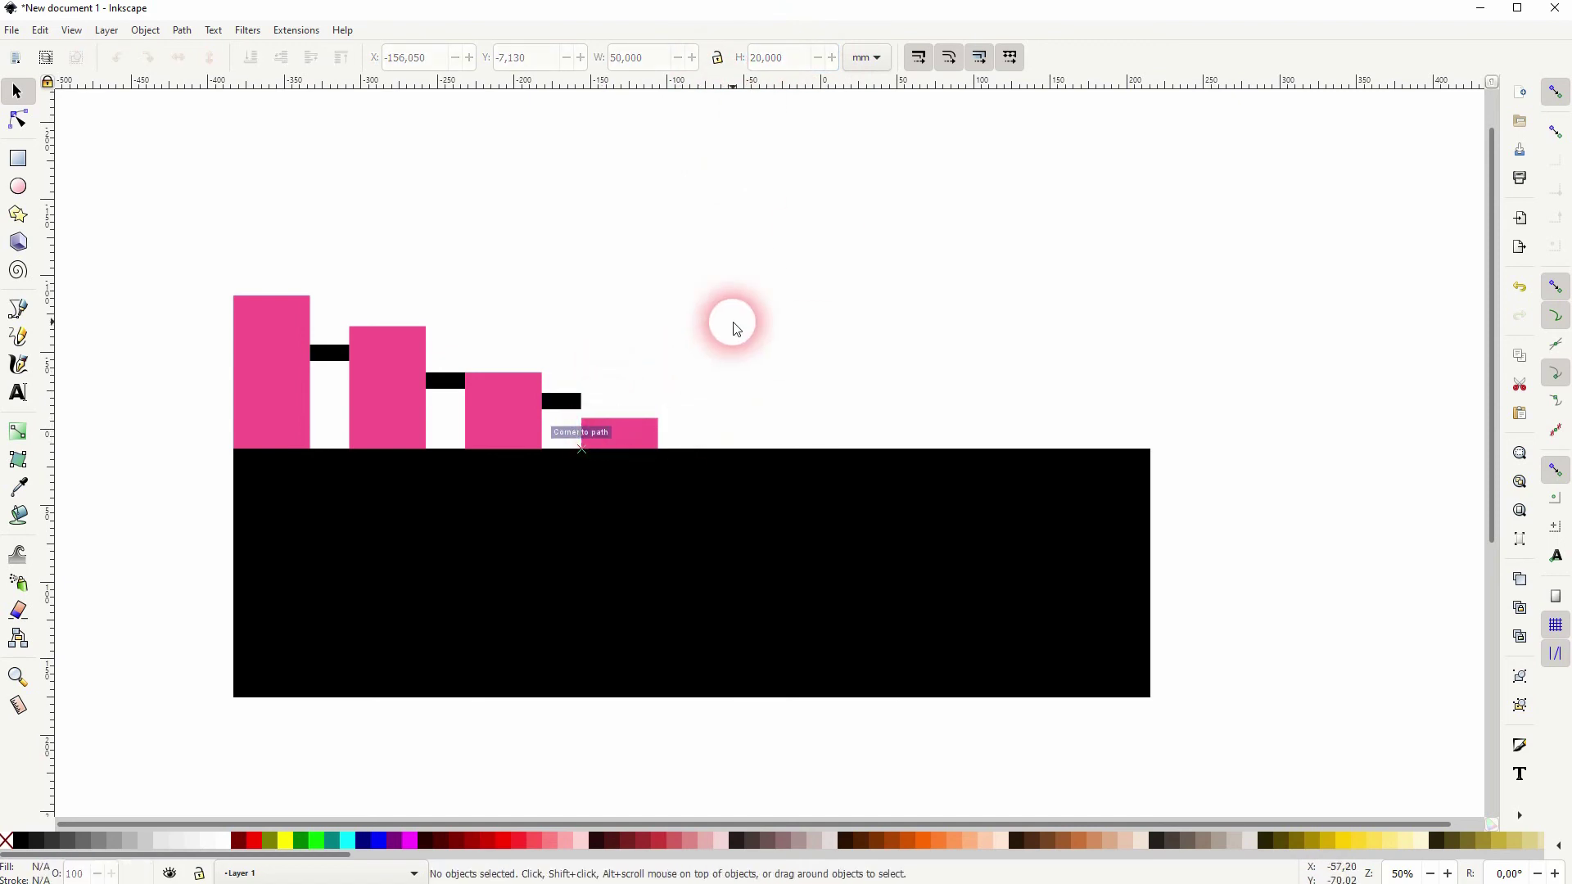
- Delete the black base and begin removing the black spacers
click(721, 452)
key(Delete)
click(561, 400)
key(Delete)
click(446, 380)
- Delete the remaining two black spacers
key(Delete)
click(329, 354)
key(Delete)
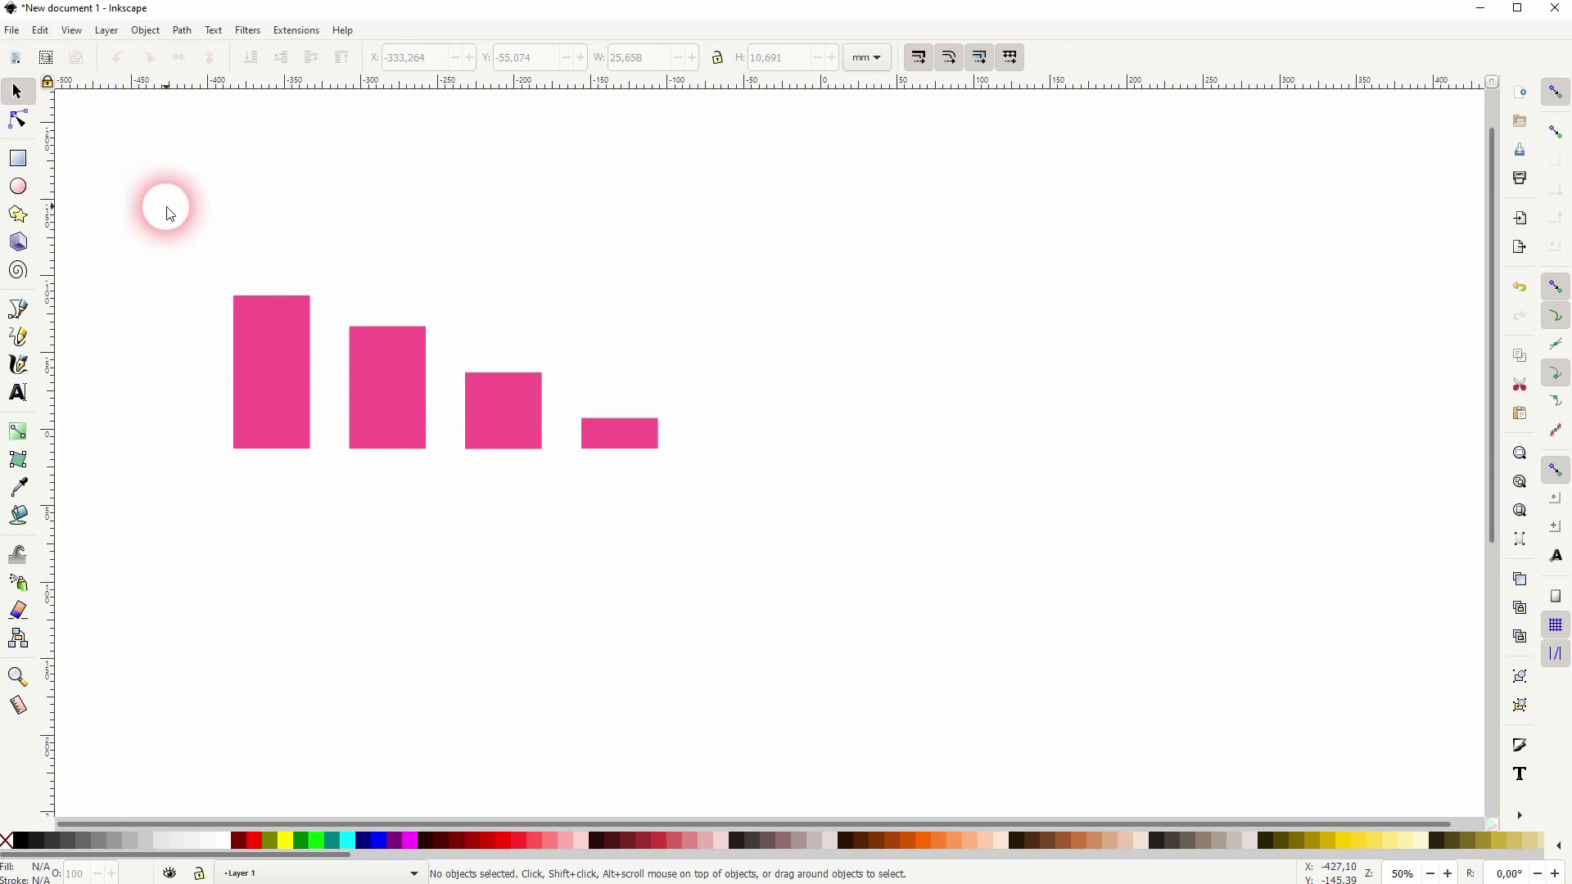
- Recolour the second, third and fourth bars purple, blue and green in Fill and Stroke
click(364, 370)
click(182, 30)
mouse_move(221, 33)
mouse_move(146, 30)
click(168, 64)
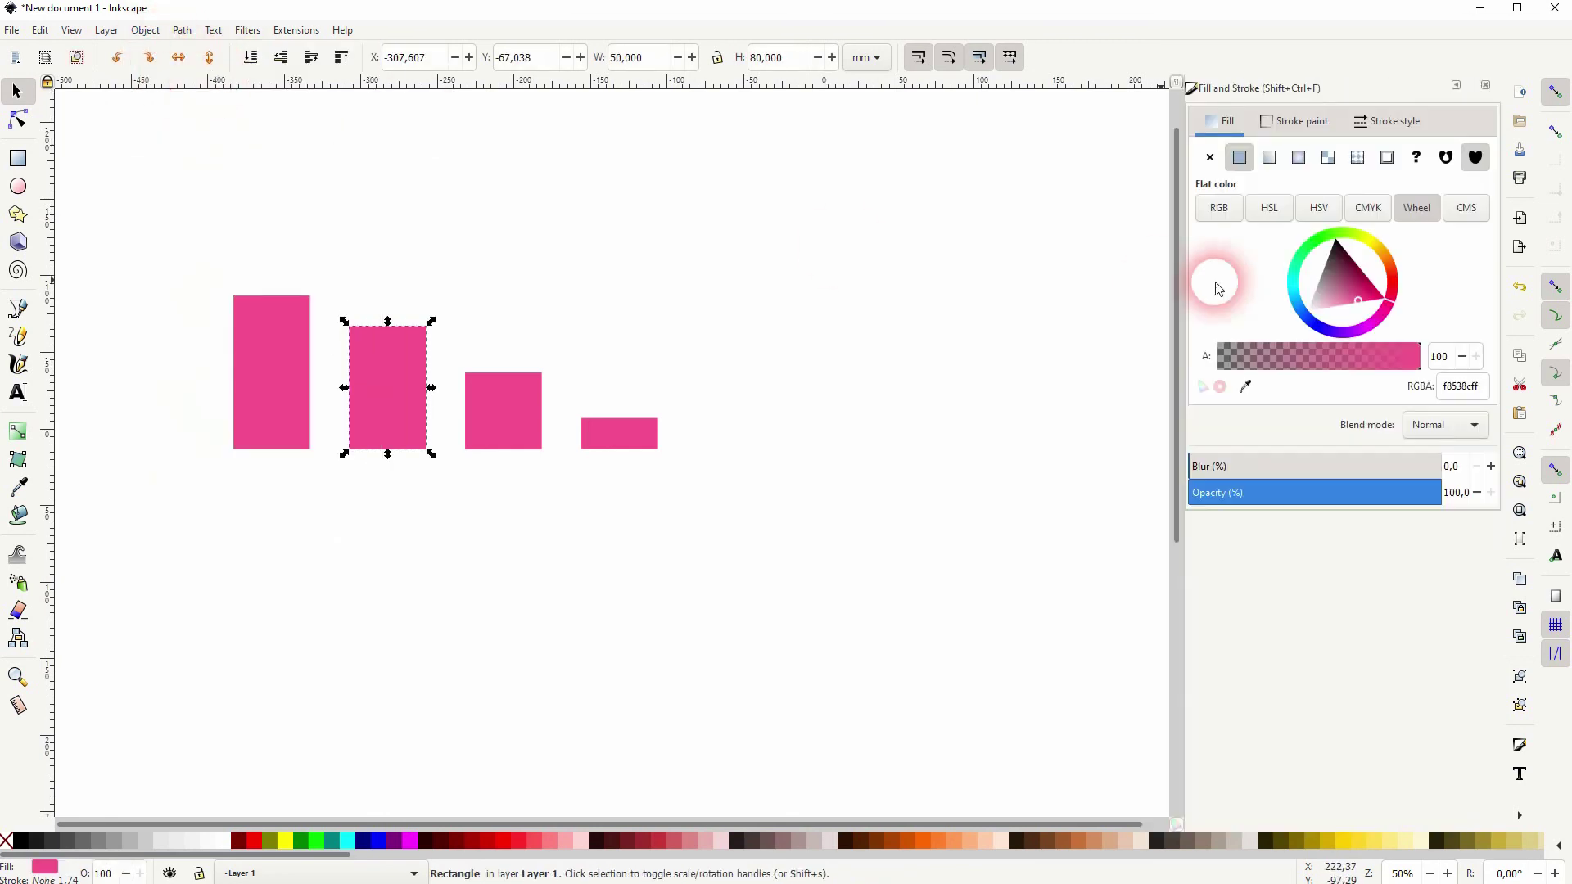
drag(1387, 303, 1369, 327)
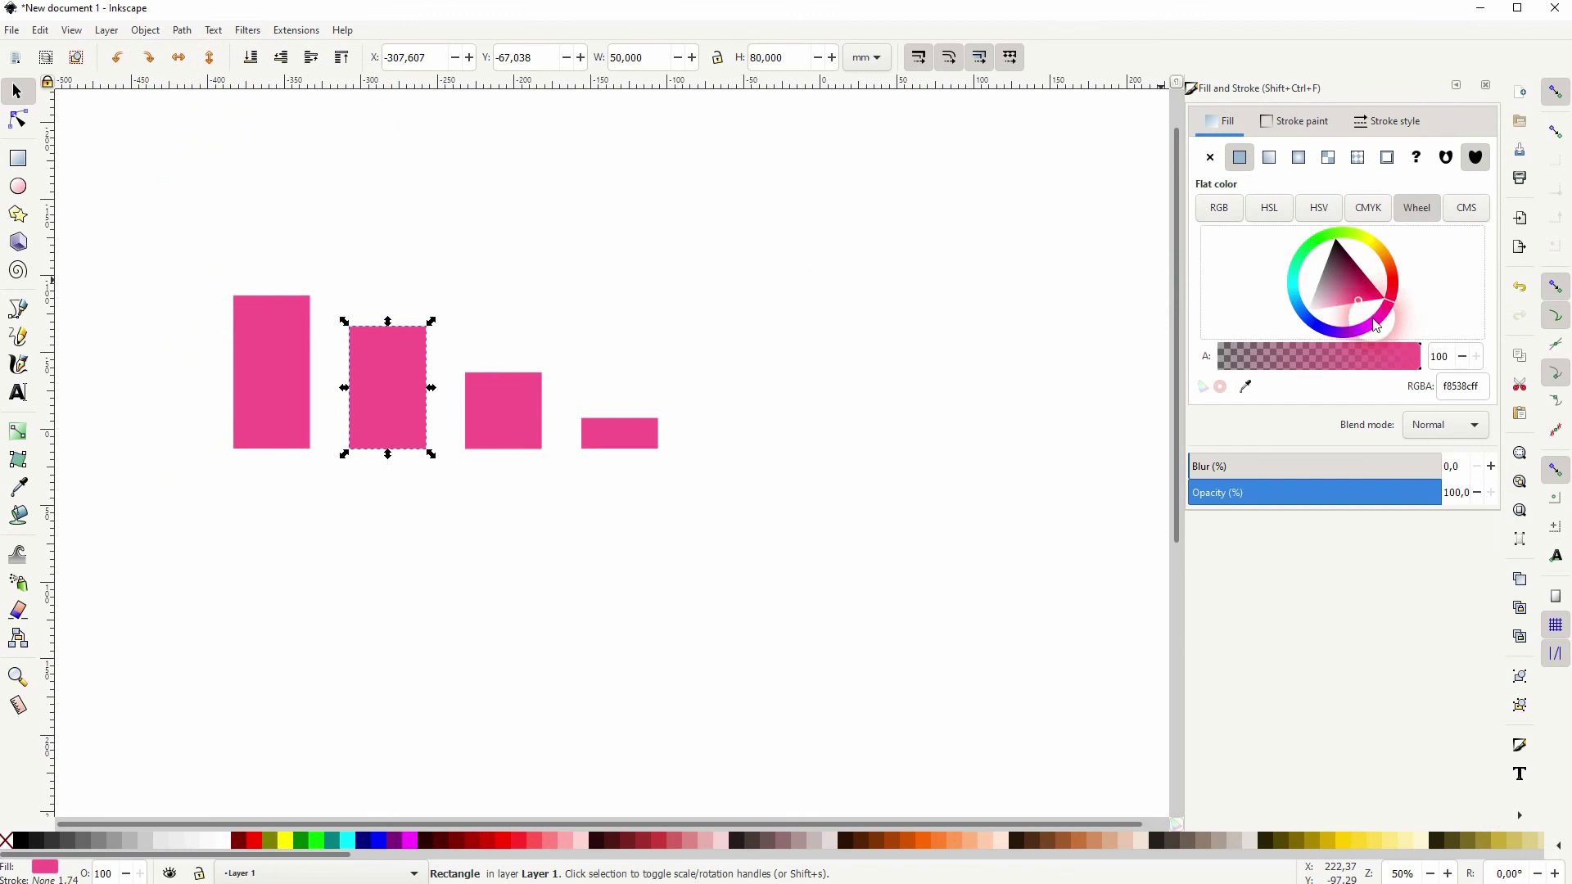
click(531, 410)
drag(1392, 302, 1282, 321)
click(615, 434)
drag(1396, 305, 923, 364)
click(828, 407)
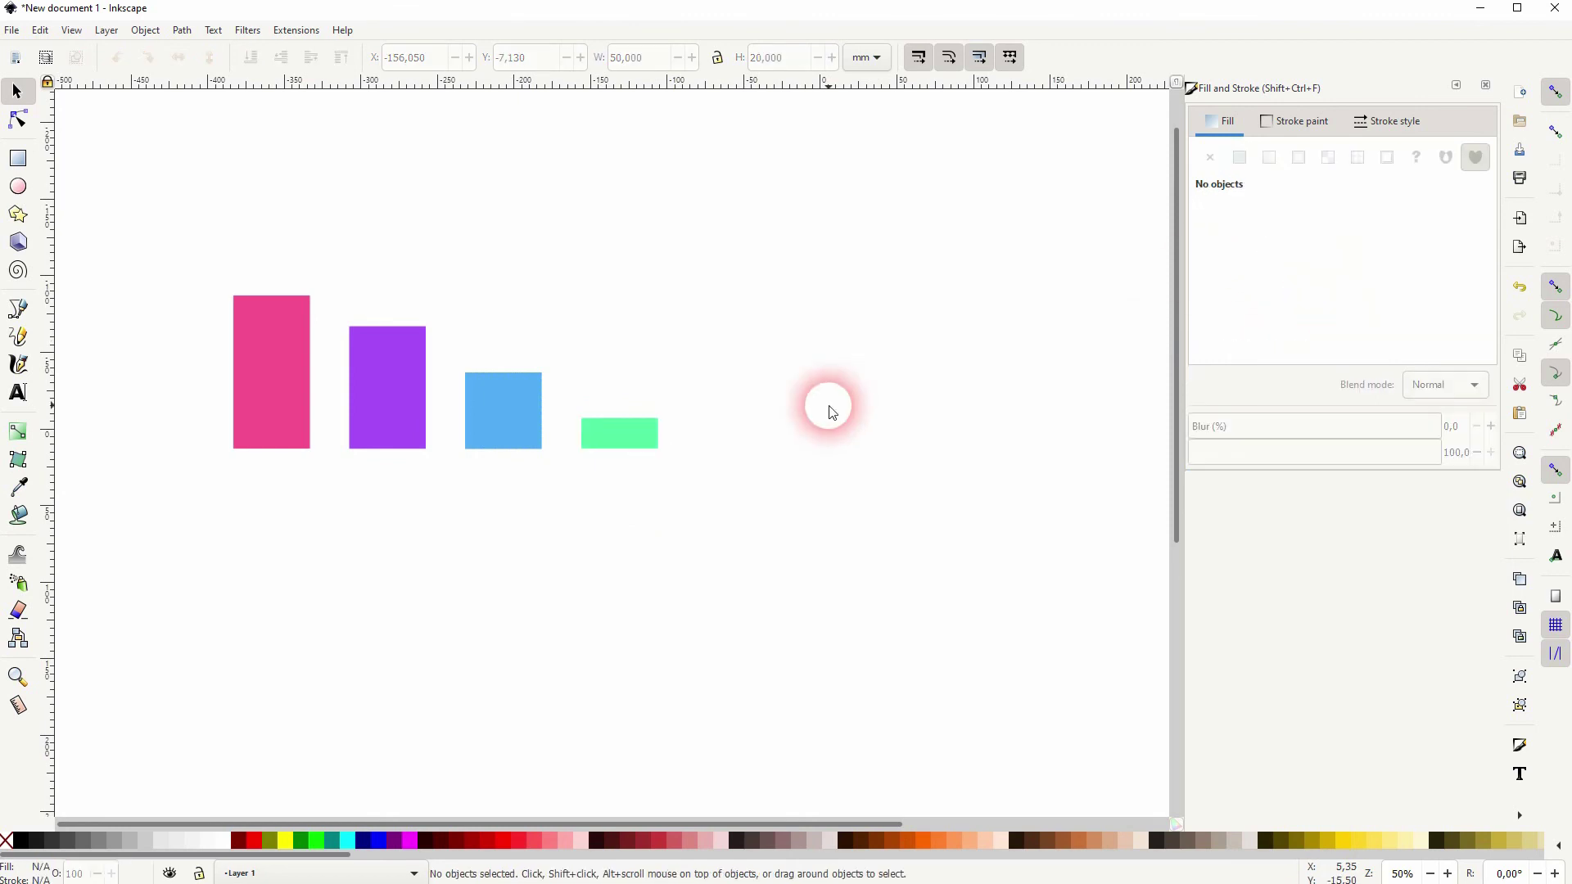
- Add a bold 'Apples 50' text label positioned just below the pink bar
click(1486, 85)
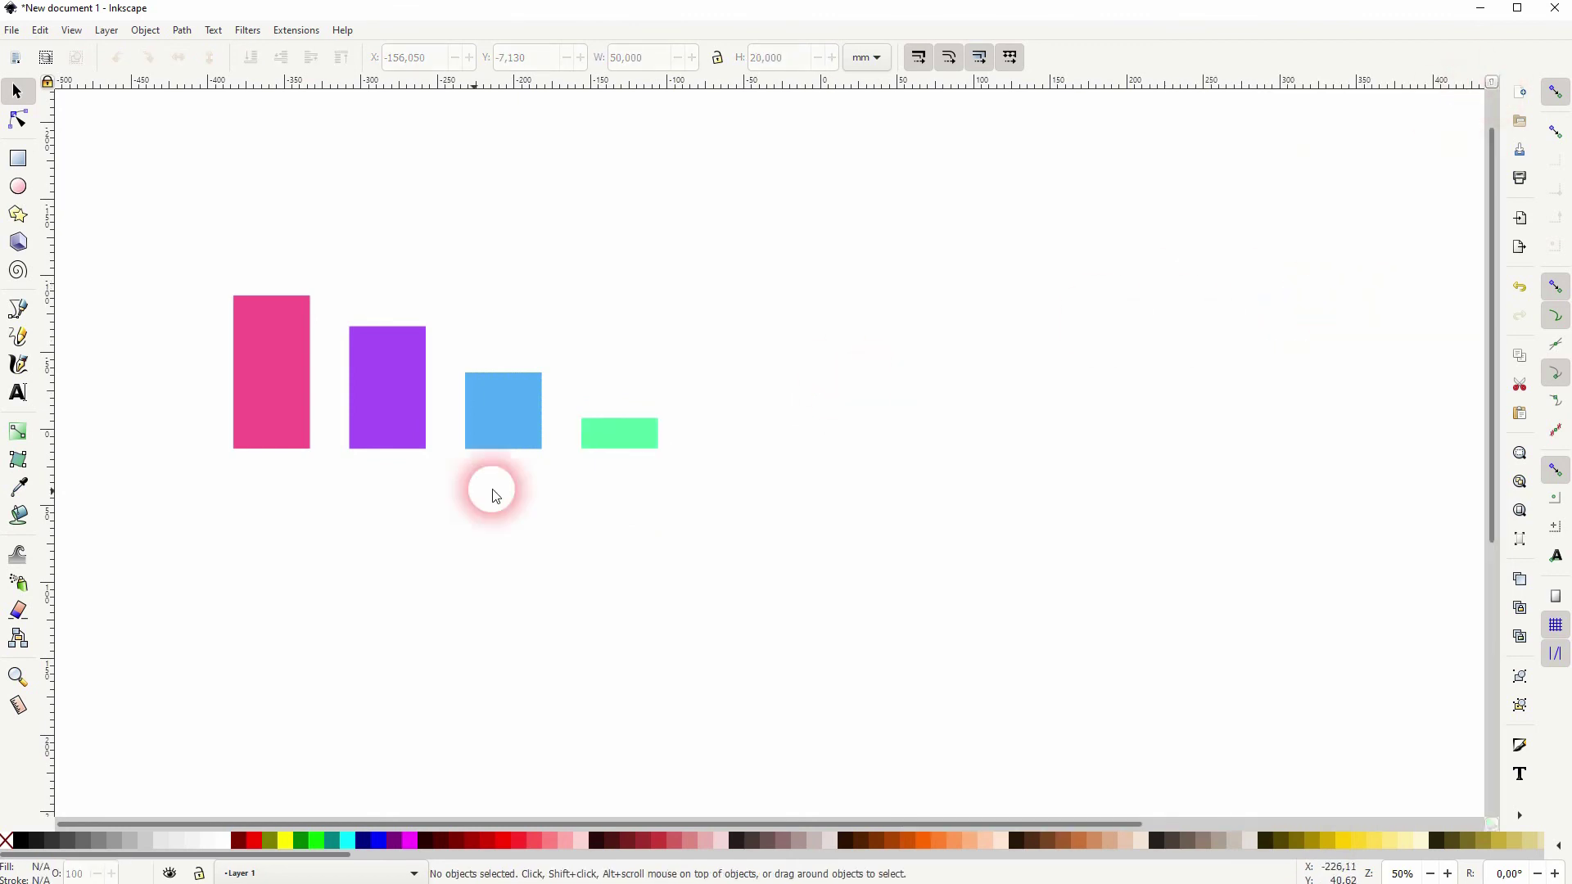
click(17, 392)
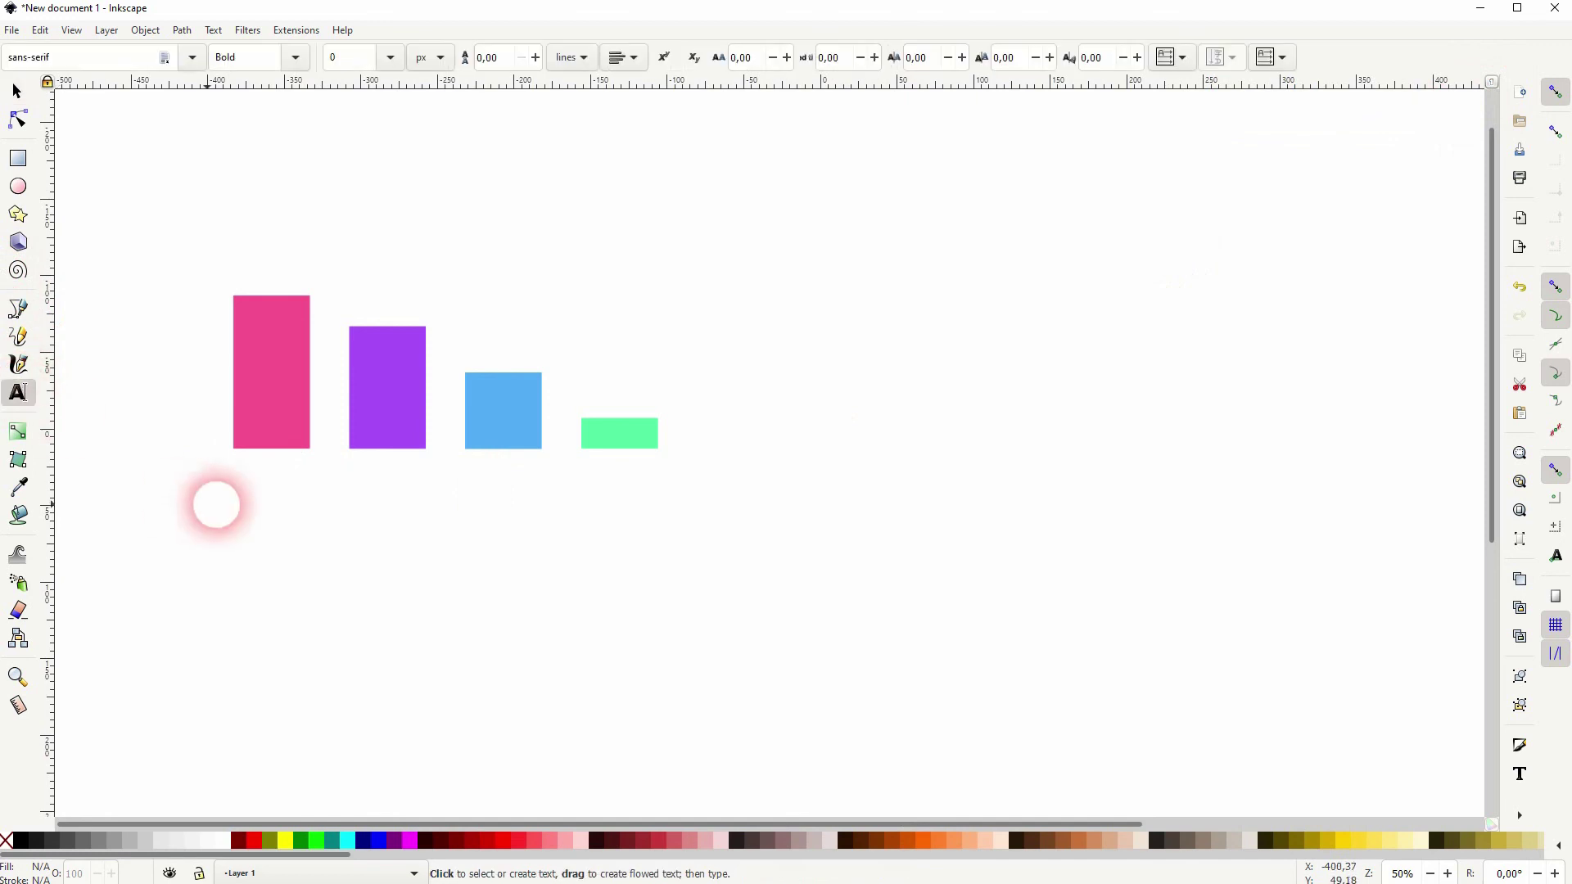
click(273, 491)
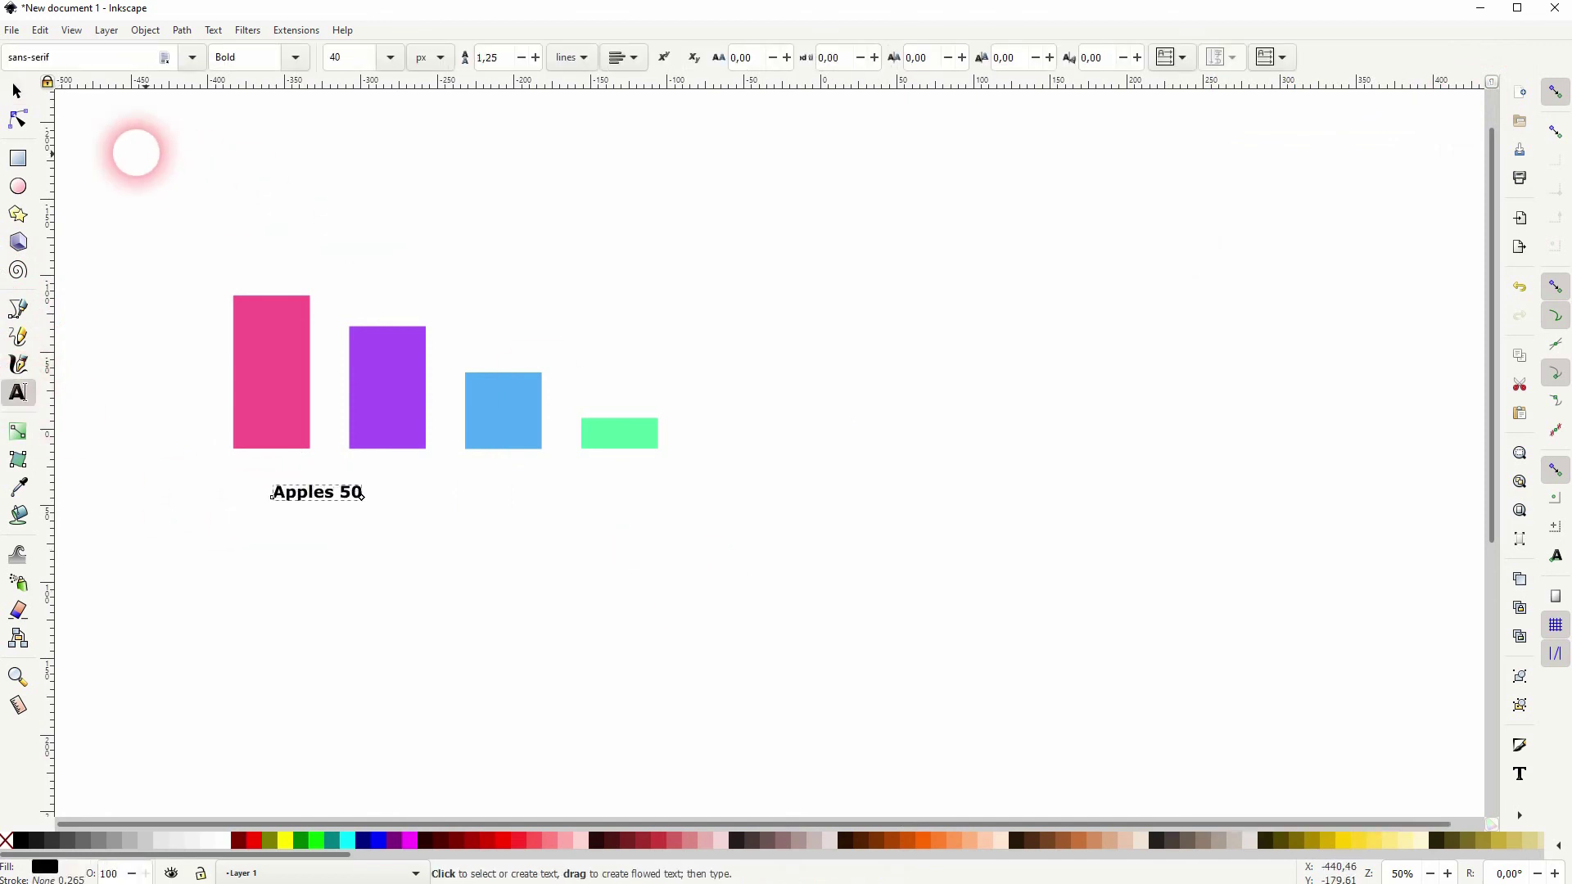
click(17, 91)
drag(338, 504, 287, 490)
click(484, 567)
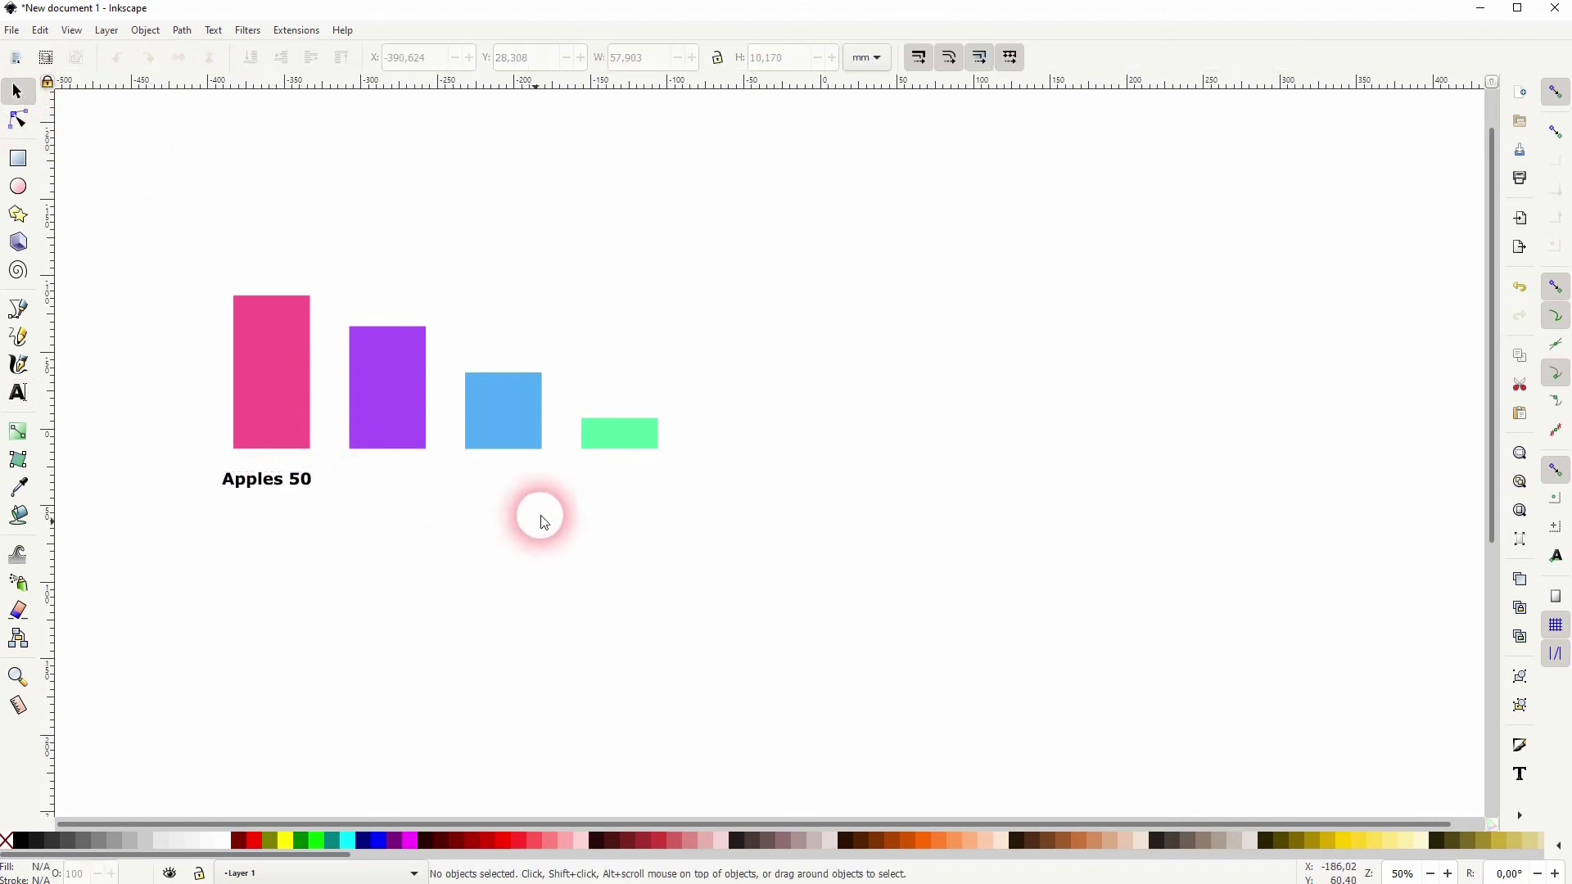